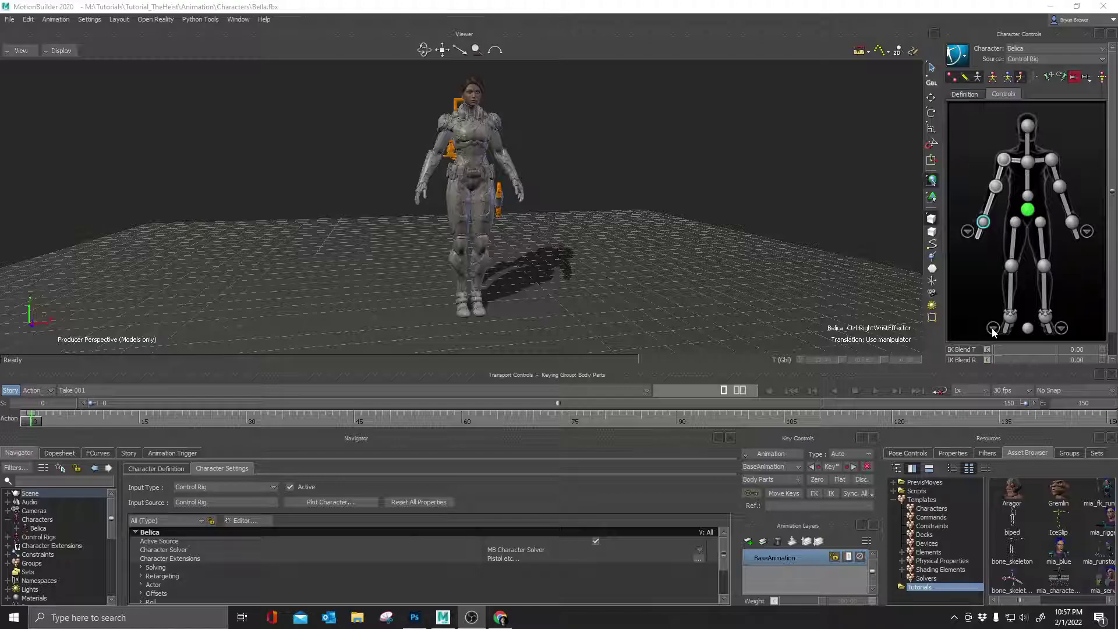
Switch to the foot close-up controls, select the right foot effector and undo its rotation.
click(993, 329)
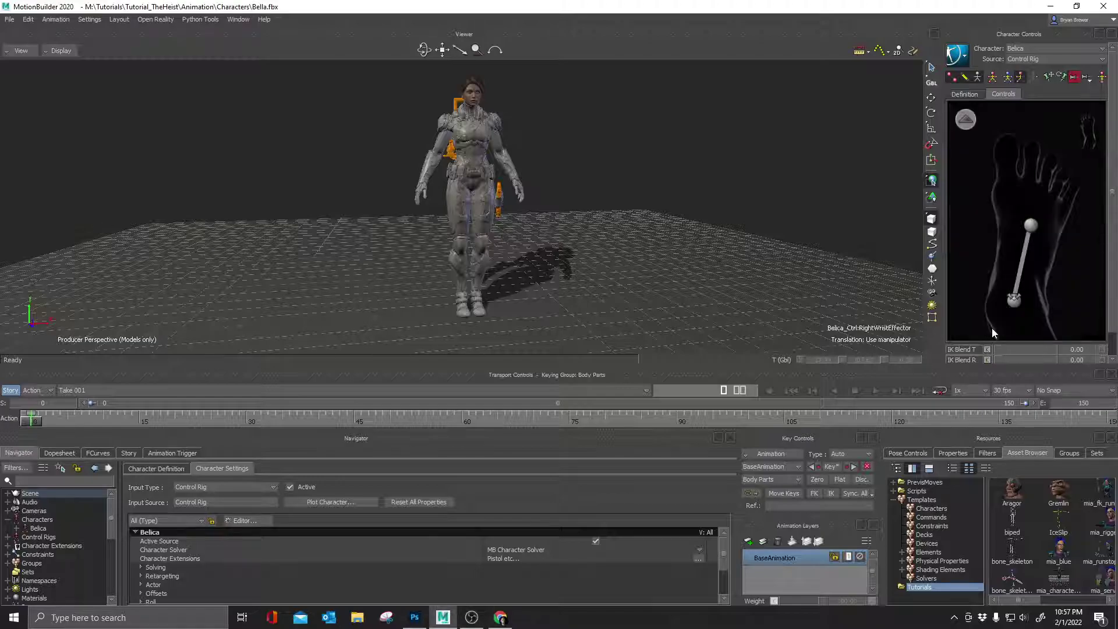
click(971, 123)
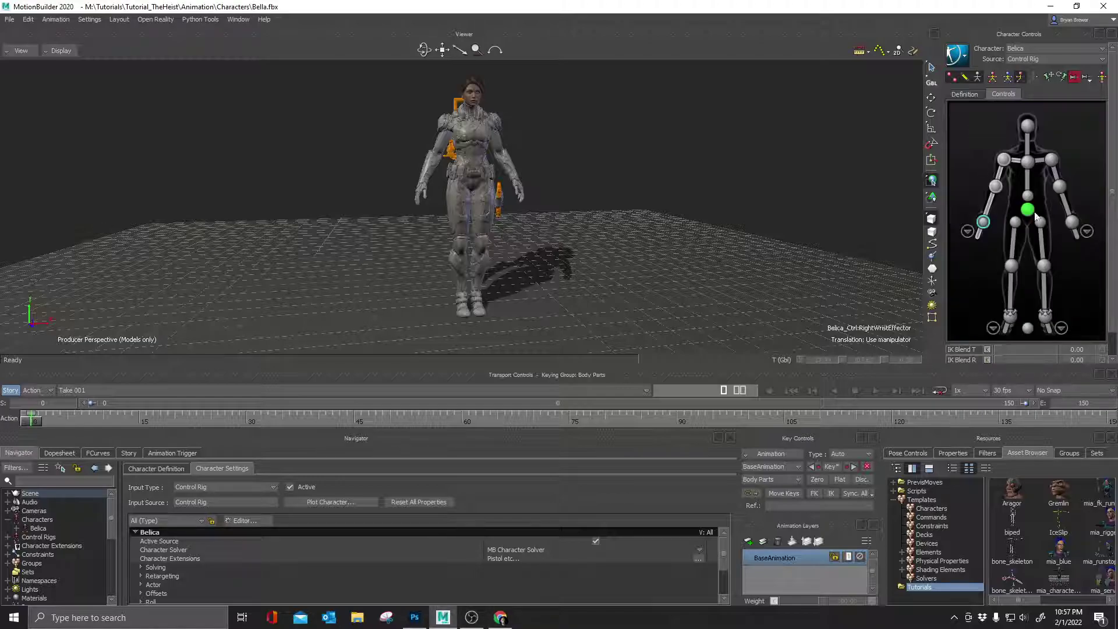
click(993, 328)
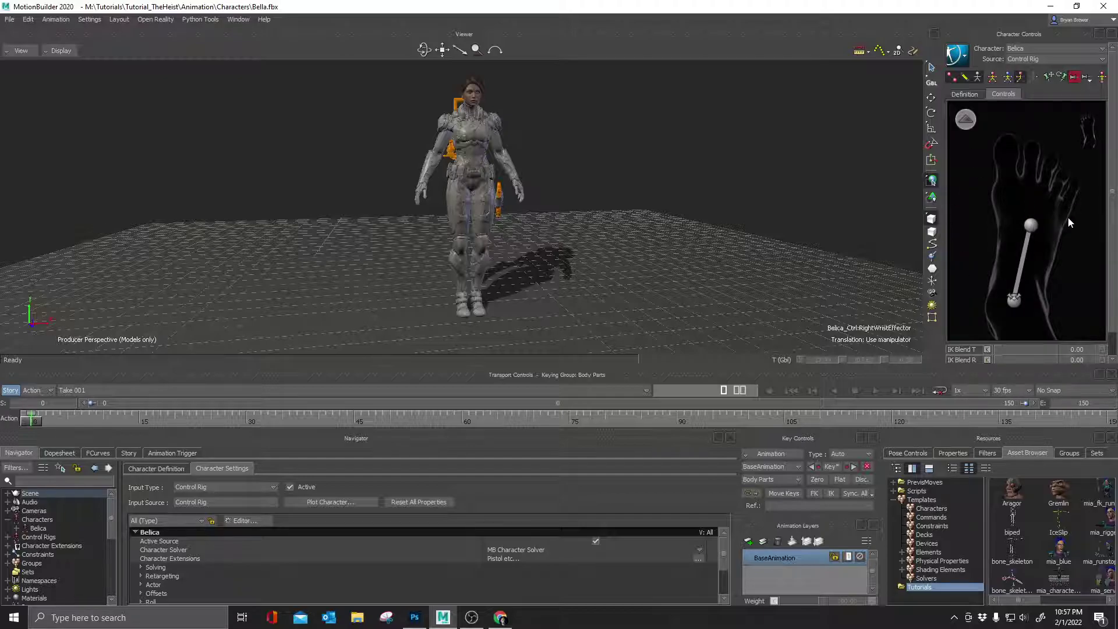
click(1030, 225)
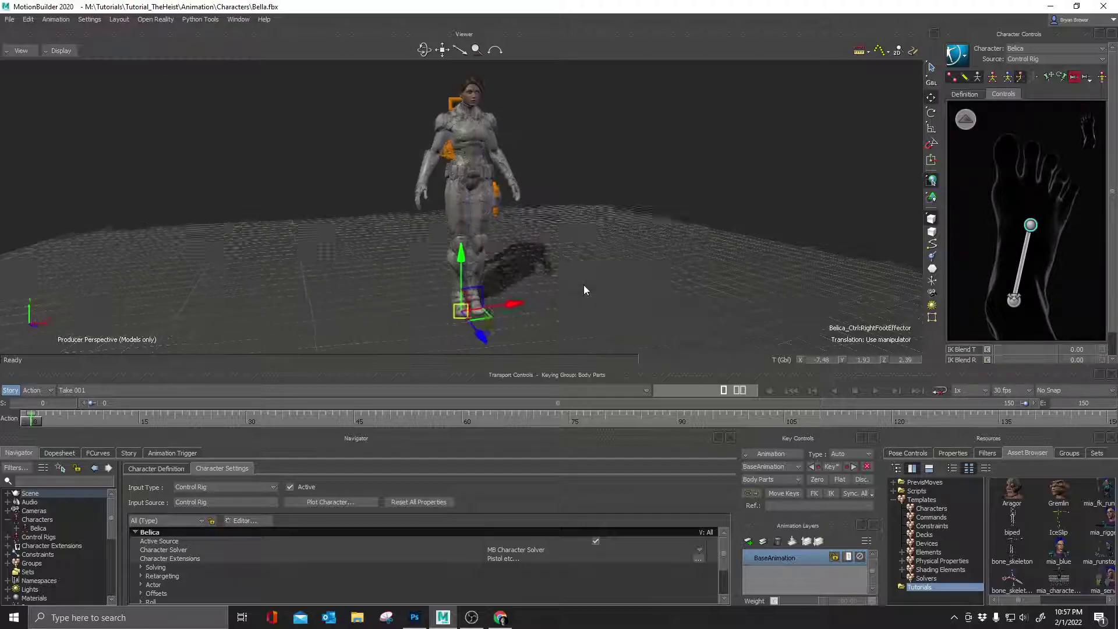
ctrl+shift+drag(583, 284, 726, 296)
key(r)
scroll(577, 265, up, 5)
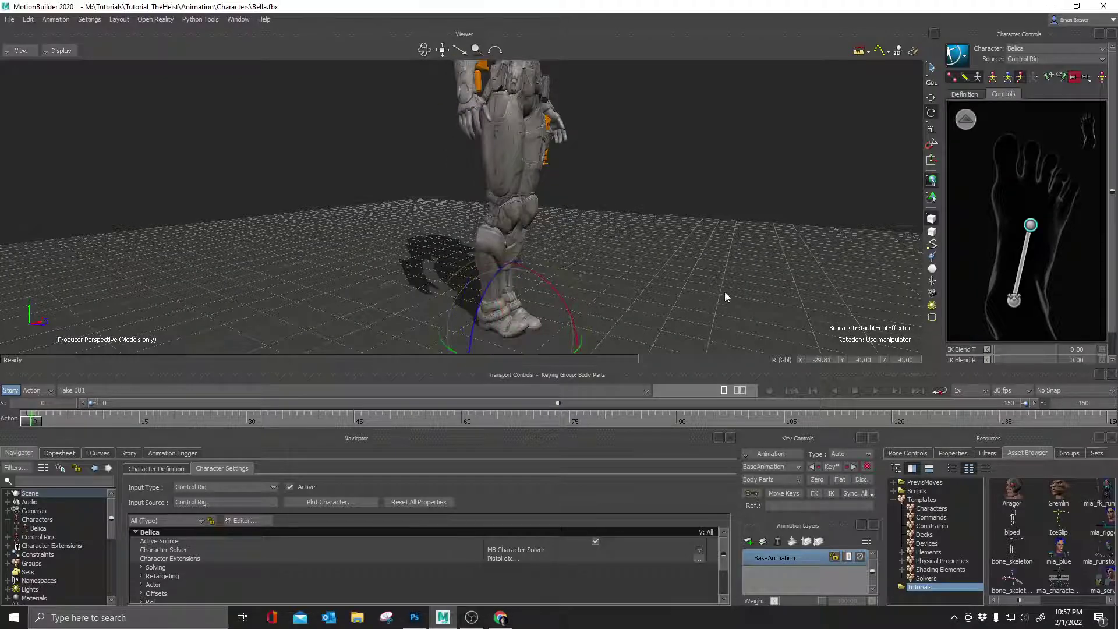
key(ctrl+z)
Return to the full-body control view, clear the foot selection and orbit back around the character.
click(965, 119)
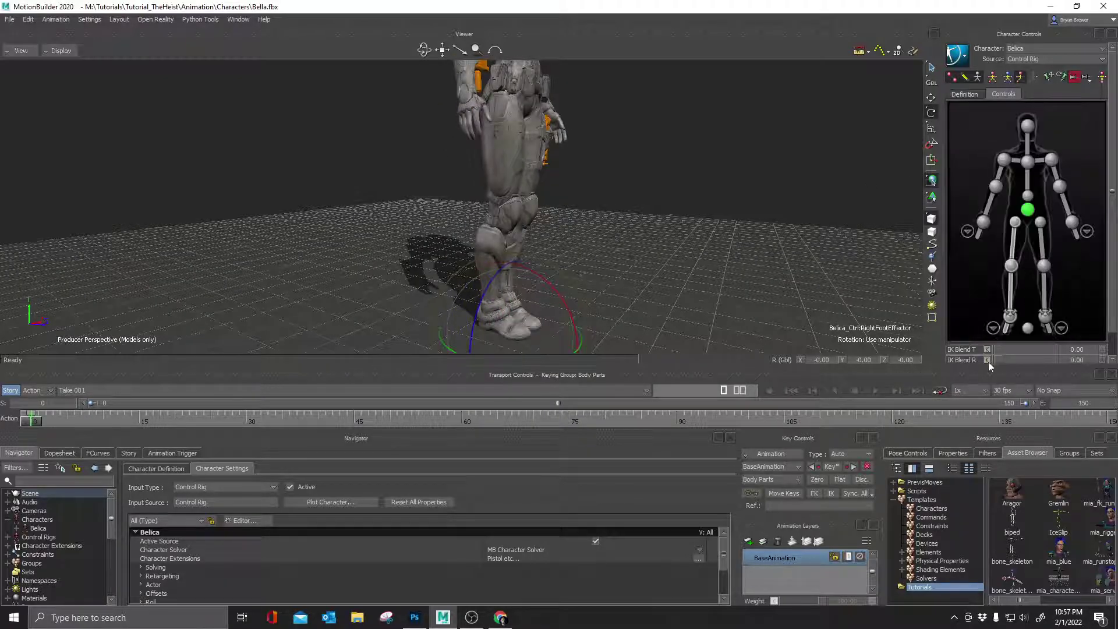
drag(704, 256, 633, 205)
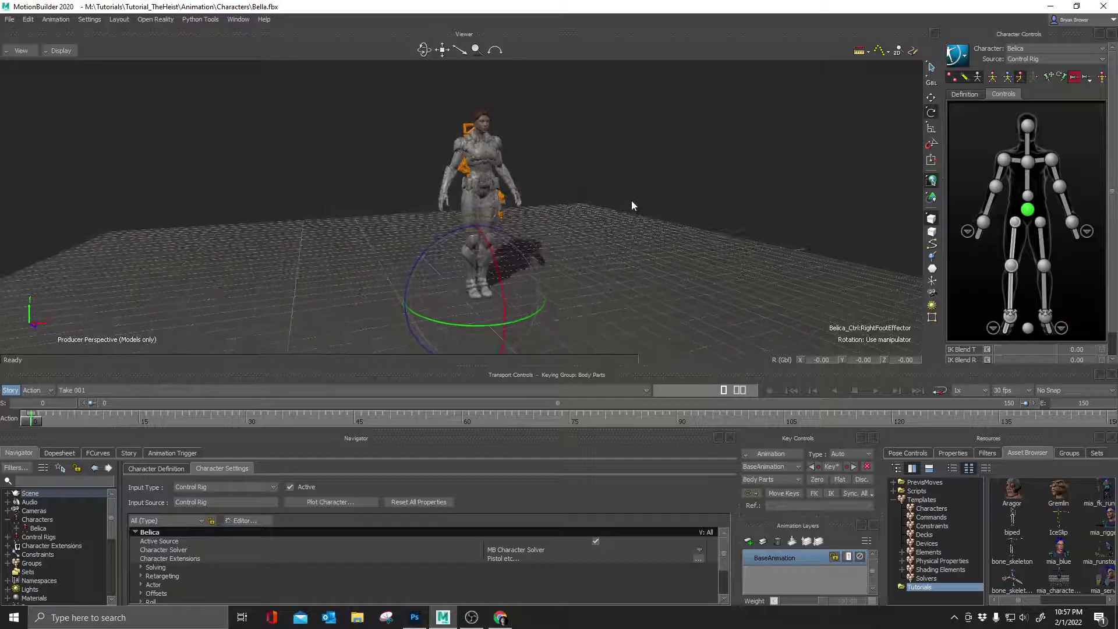
click(699, 211)
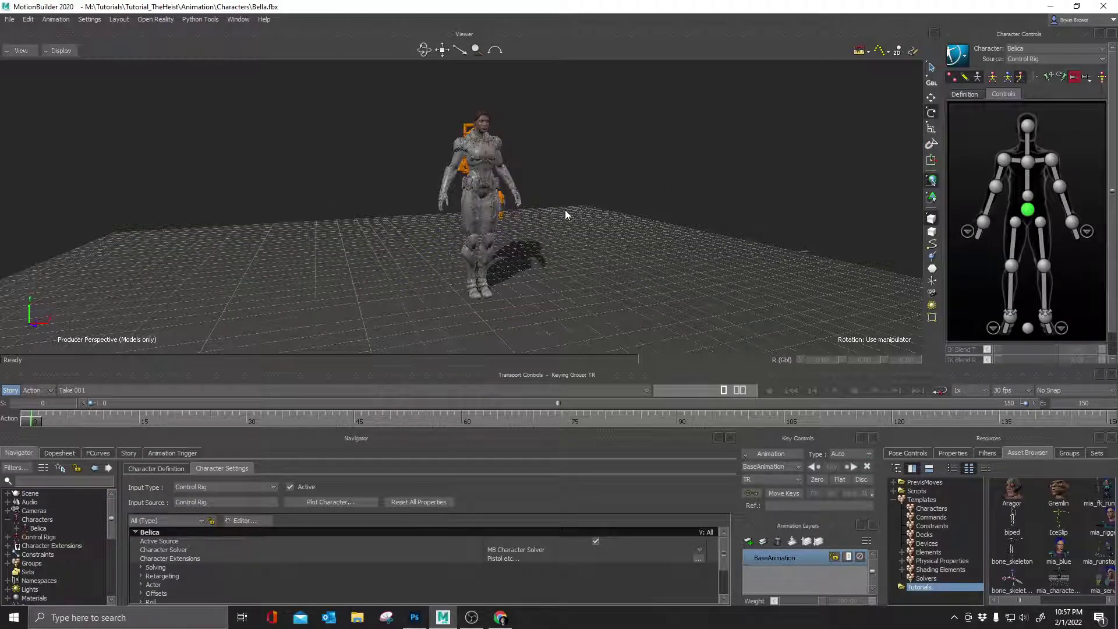
drag(596, 214, 601, 215)
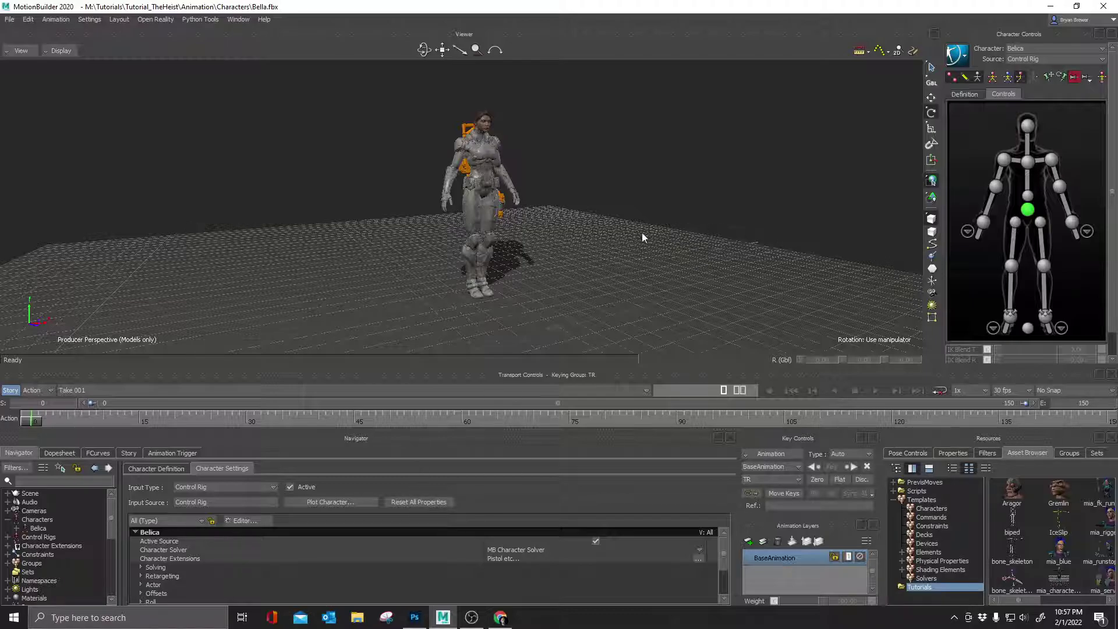
scroll(634, 244, up, 4)
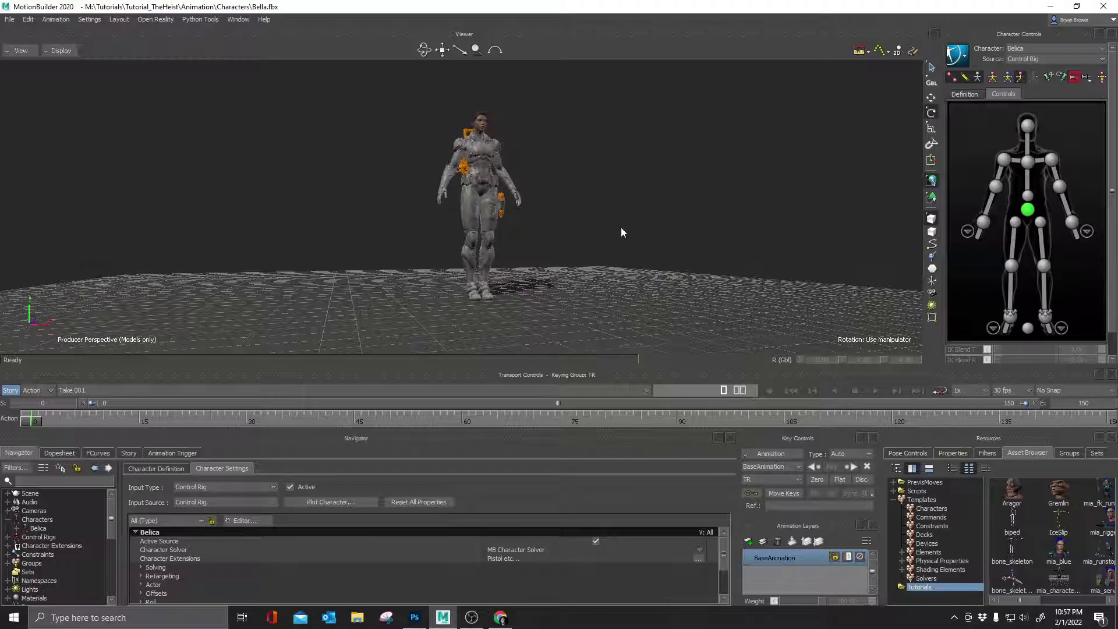
scroll(641, 246, up, 3)
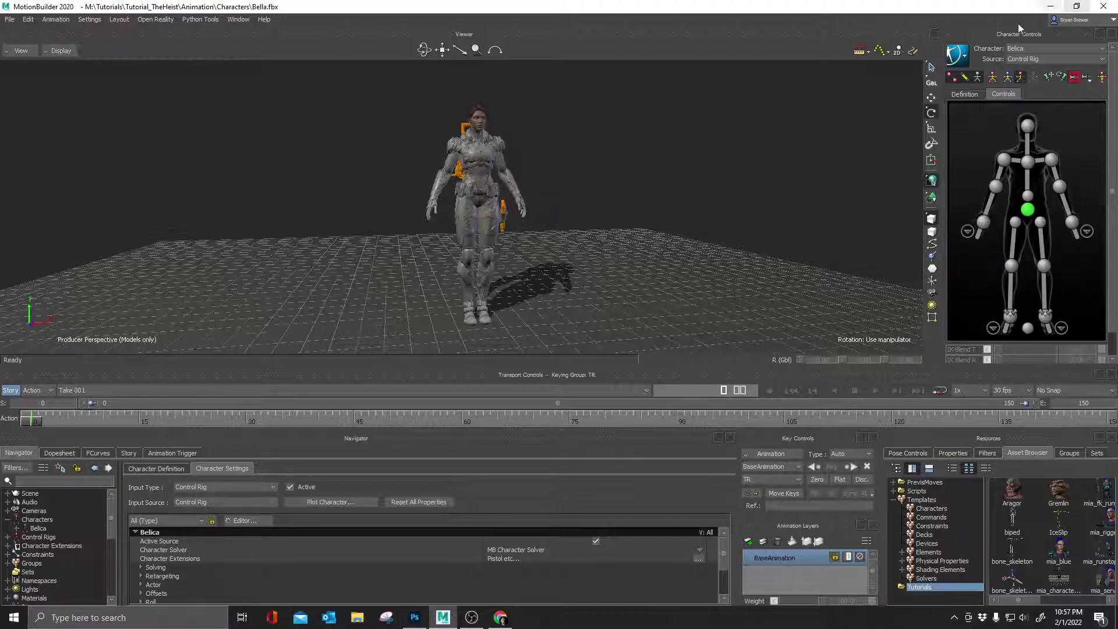
Minimize MotionBuilder and browse File Explorer to C:\Program Files\Autodesk\MotionBuilder 2020\bin\system\CharacterControls.
click(1050, 7)
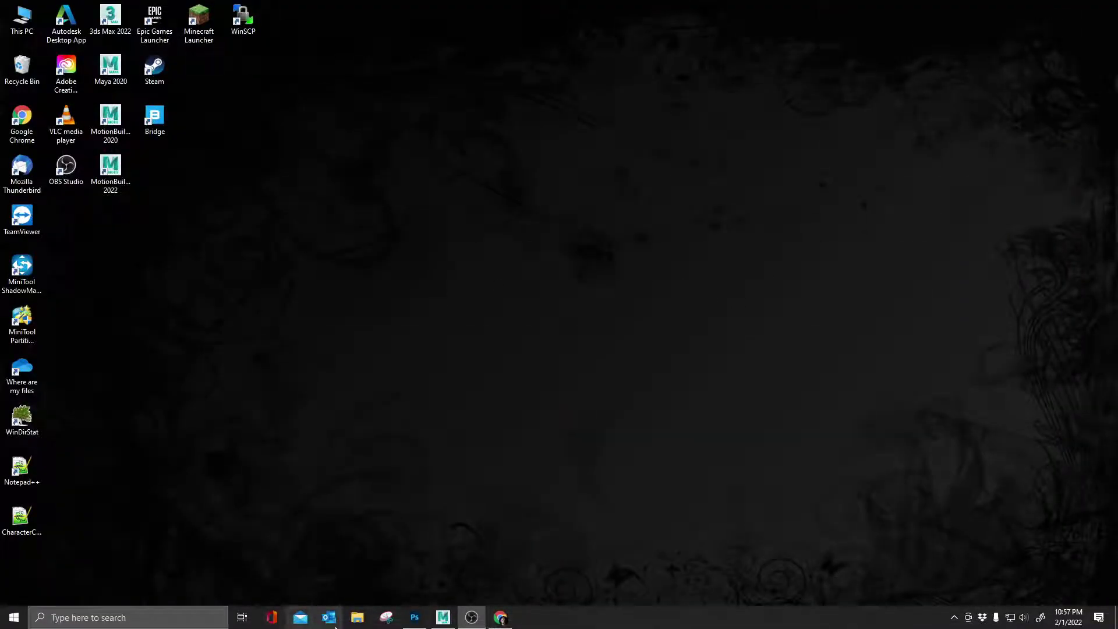
click(359, 620)
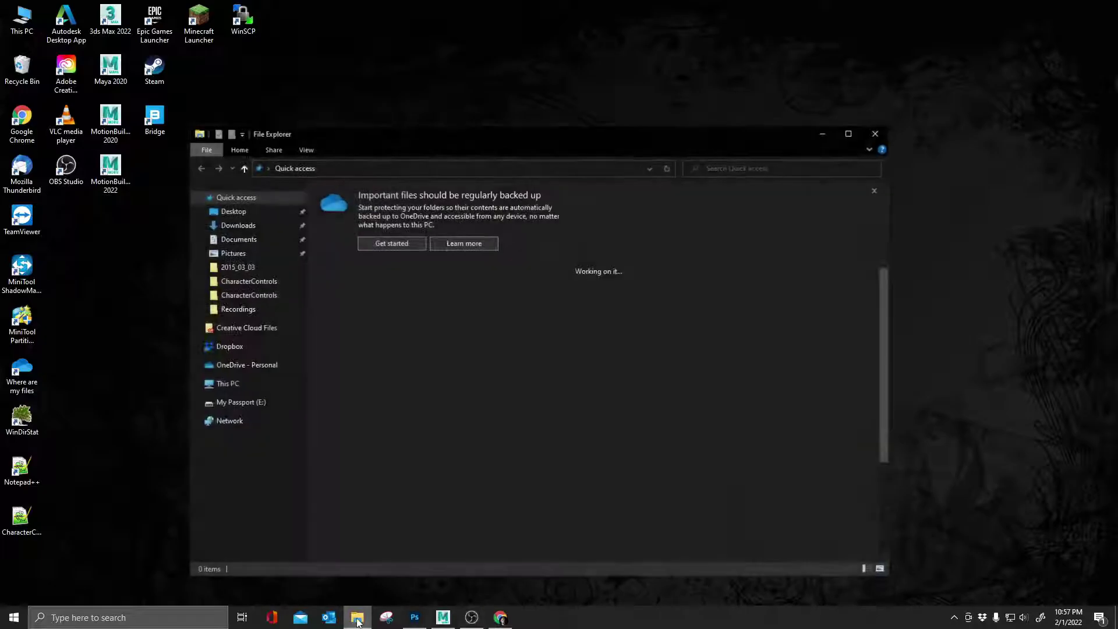
drag(602, 135, 686, 57)
click(329, 417)
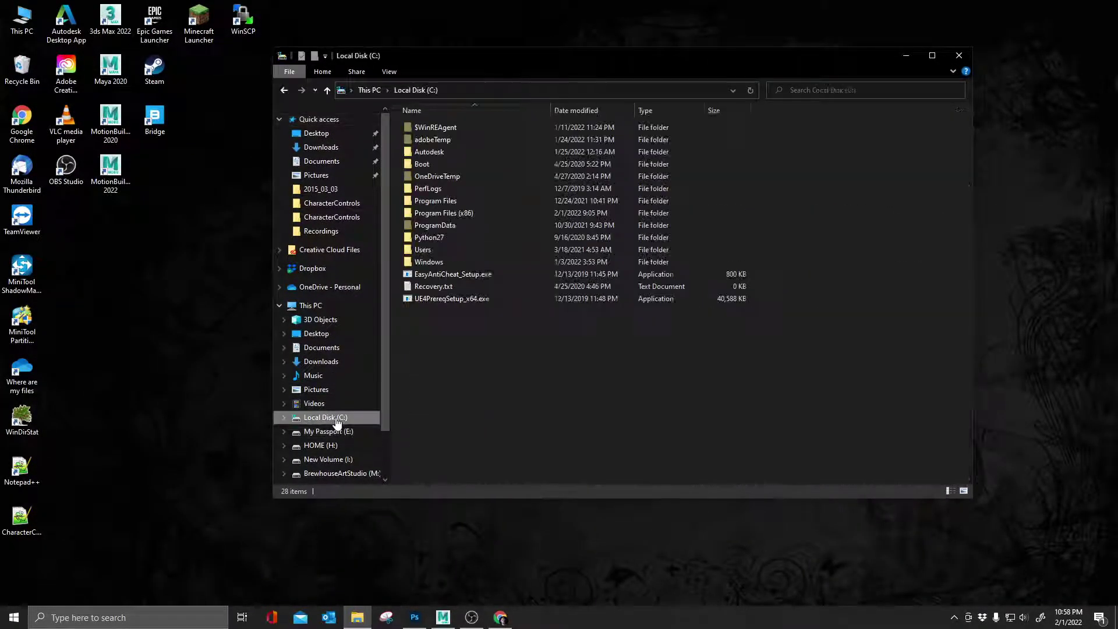
double_click(449, 202)
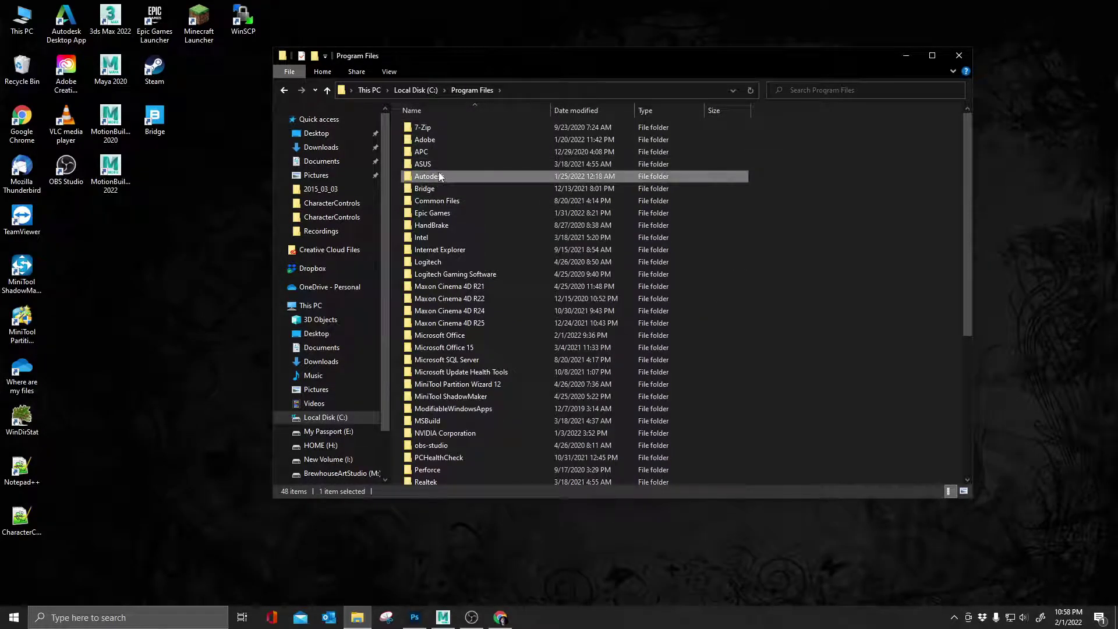
double_click(433, 176)
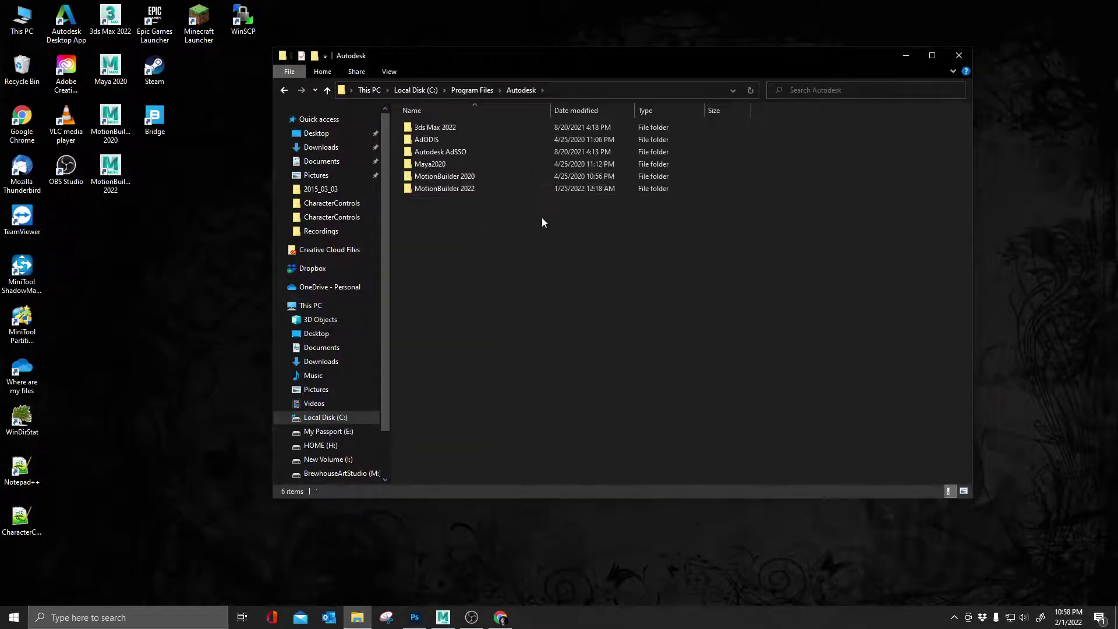
double_click(453, 178)
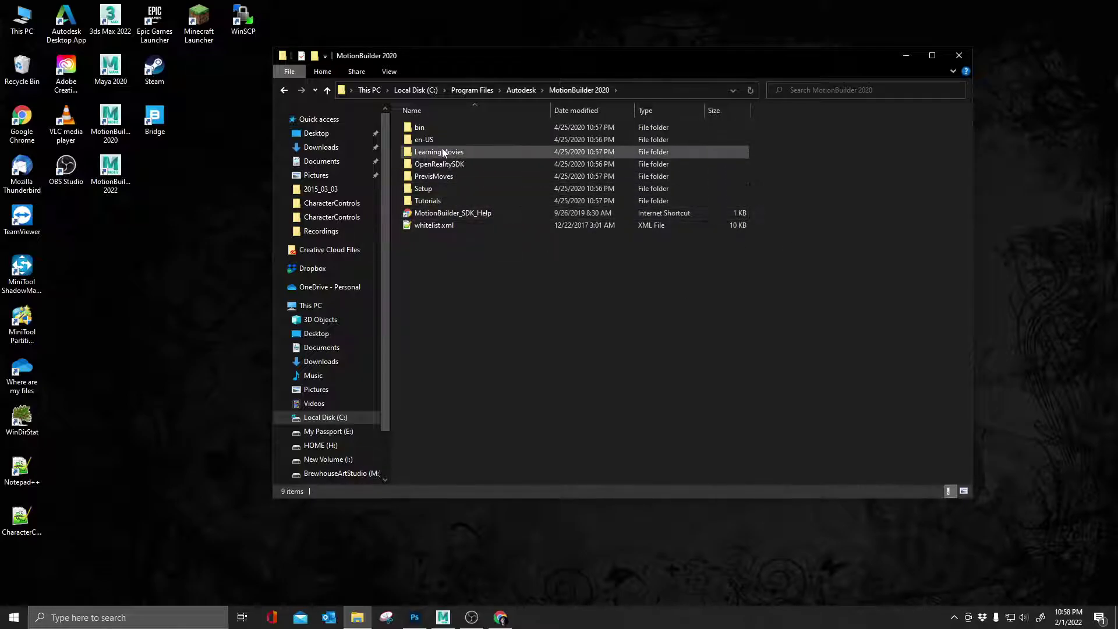
double_click(430, 124)
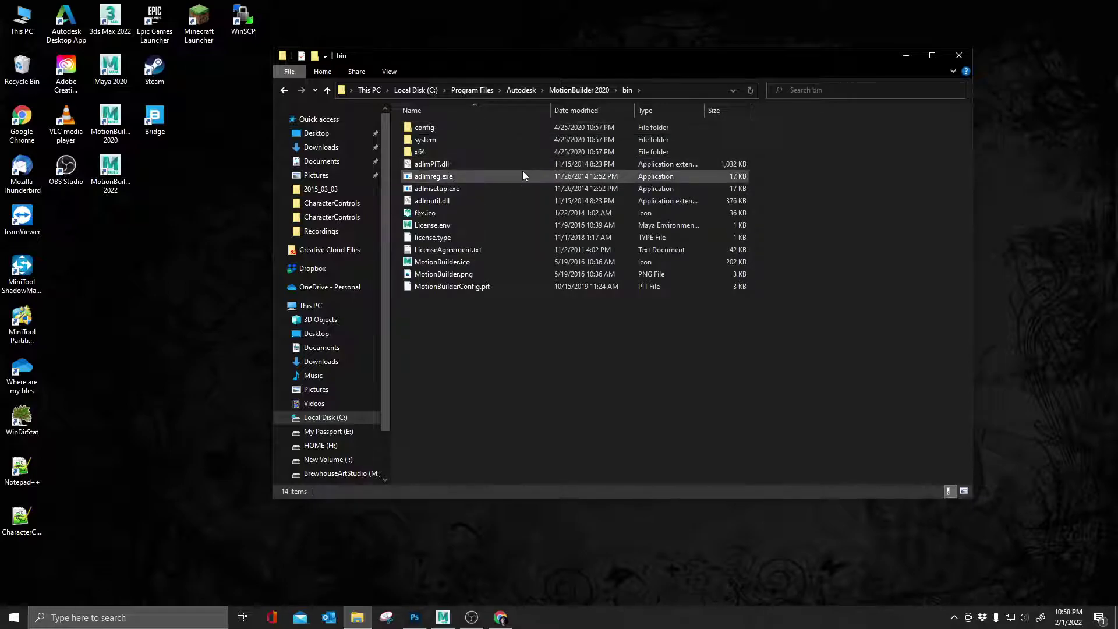
double_click(456, 139)
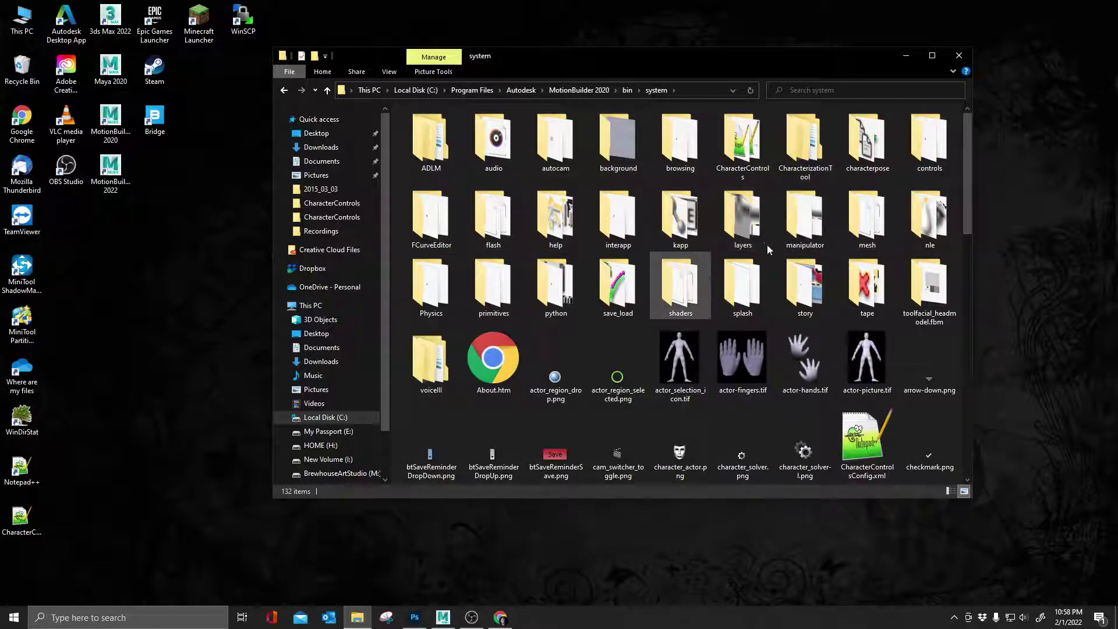
double_click(743, 145)
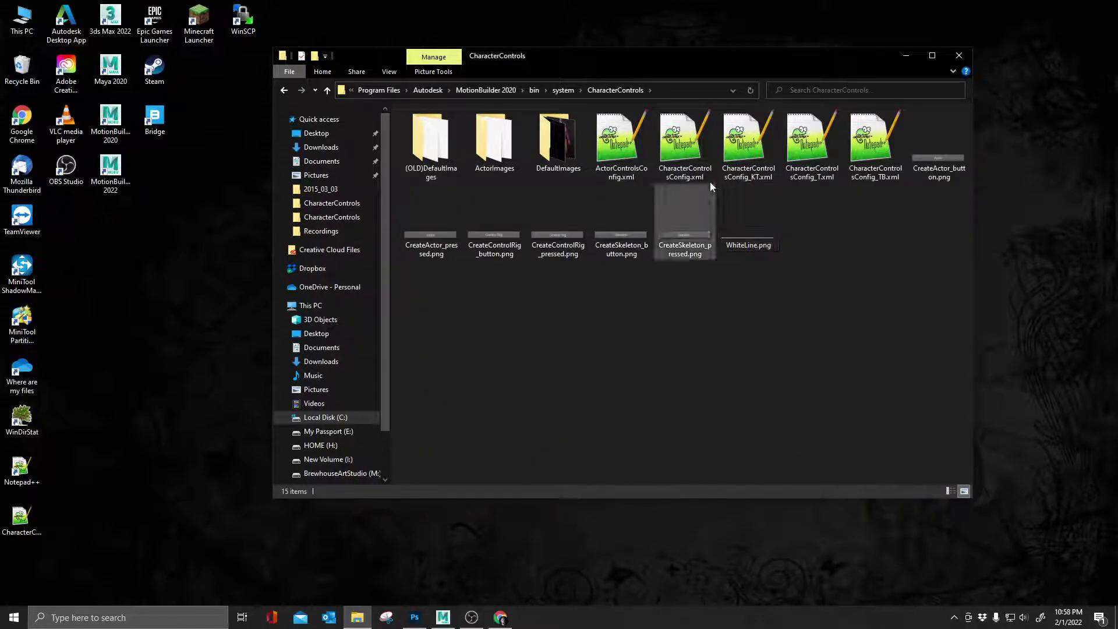
Paste a backup copy of CharacterControlsConfig.xml onto the desktop and move its icon up.
click(676, 140)
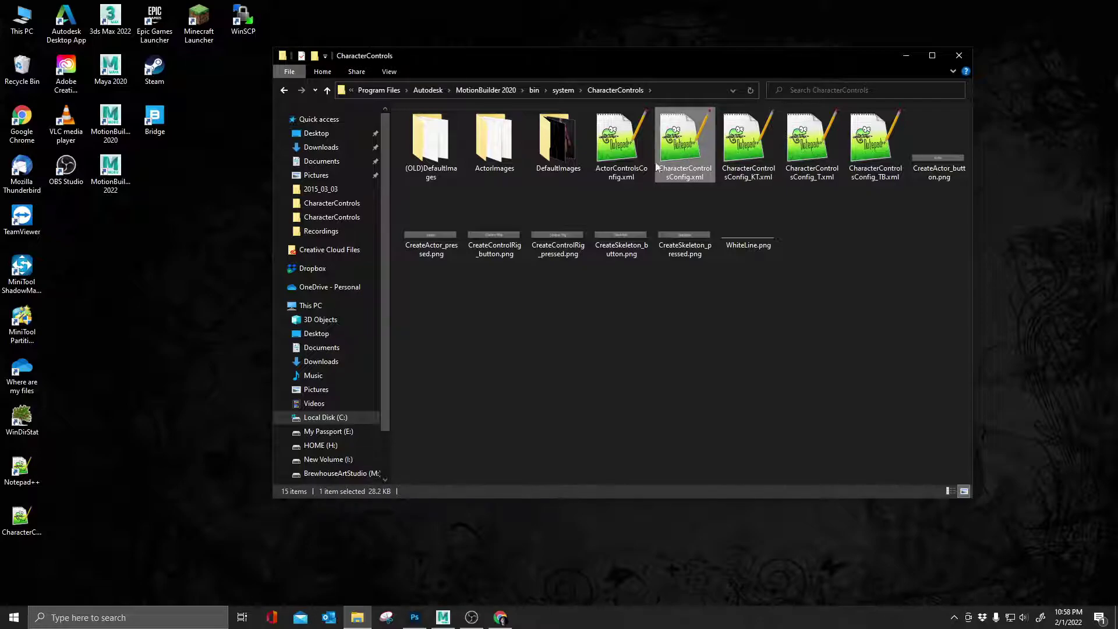
click(78, 241)
key(ctrl+v)
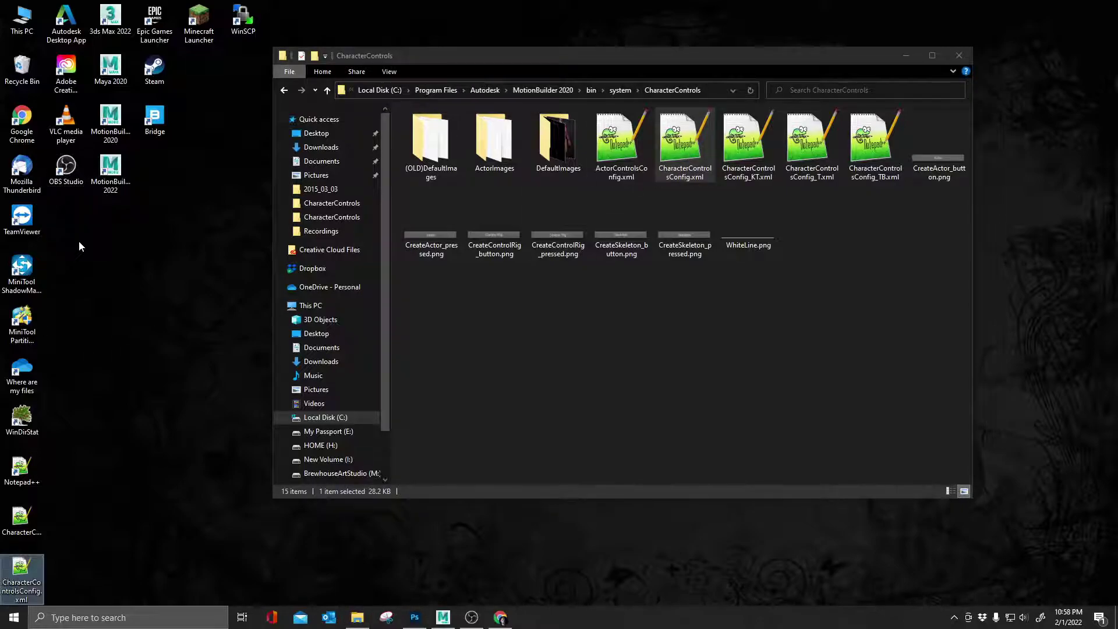
drag(22, 576, 146, 264)
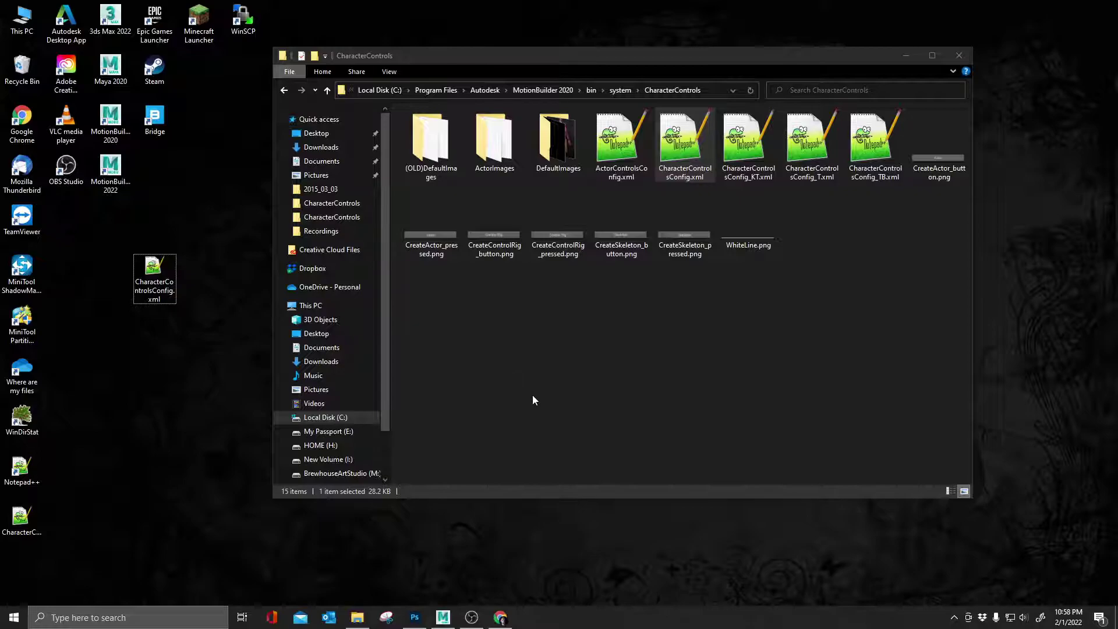
Copy FullBody.png from the DefaultImages folder onto the desktop, beside the config backup.
double_click(554, 154)
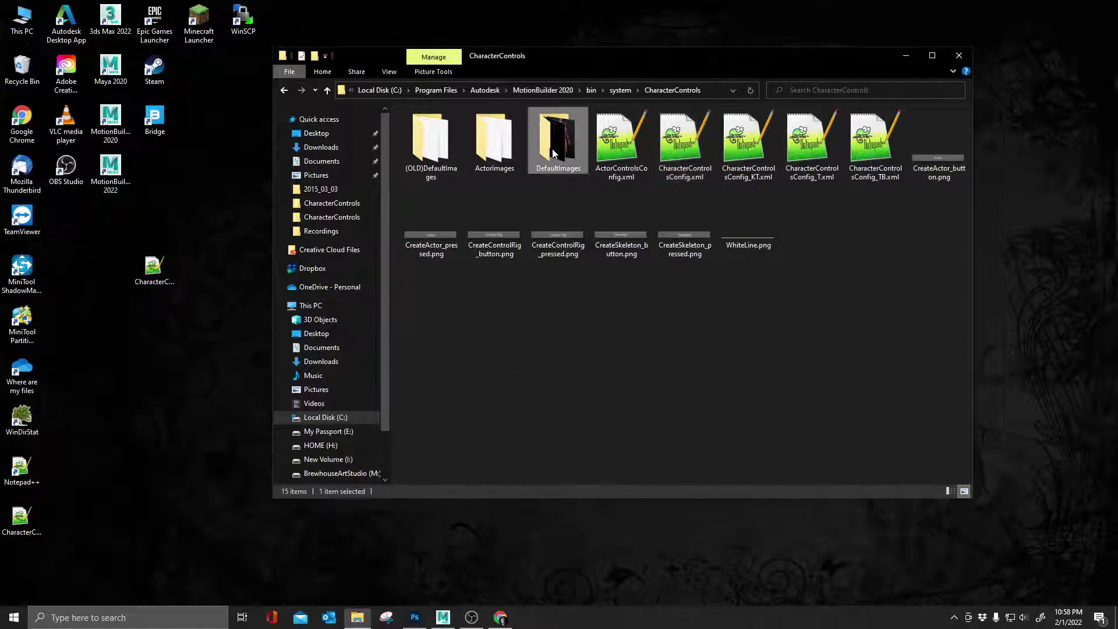
scroll(663, 331, down, 10)
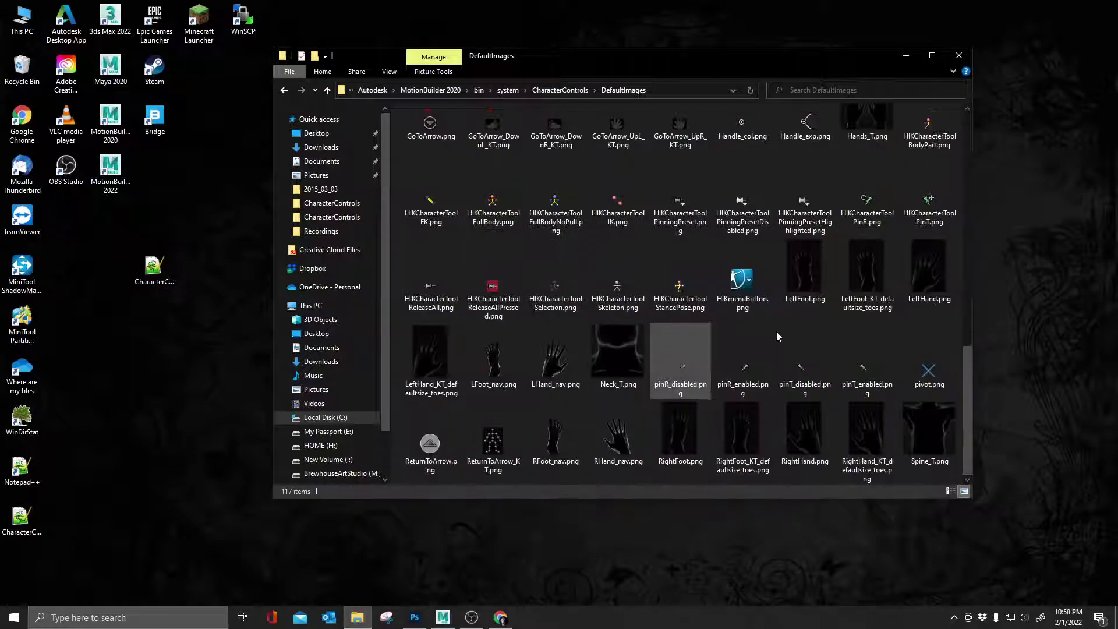
scroll(706, 329, up, 5)
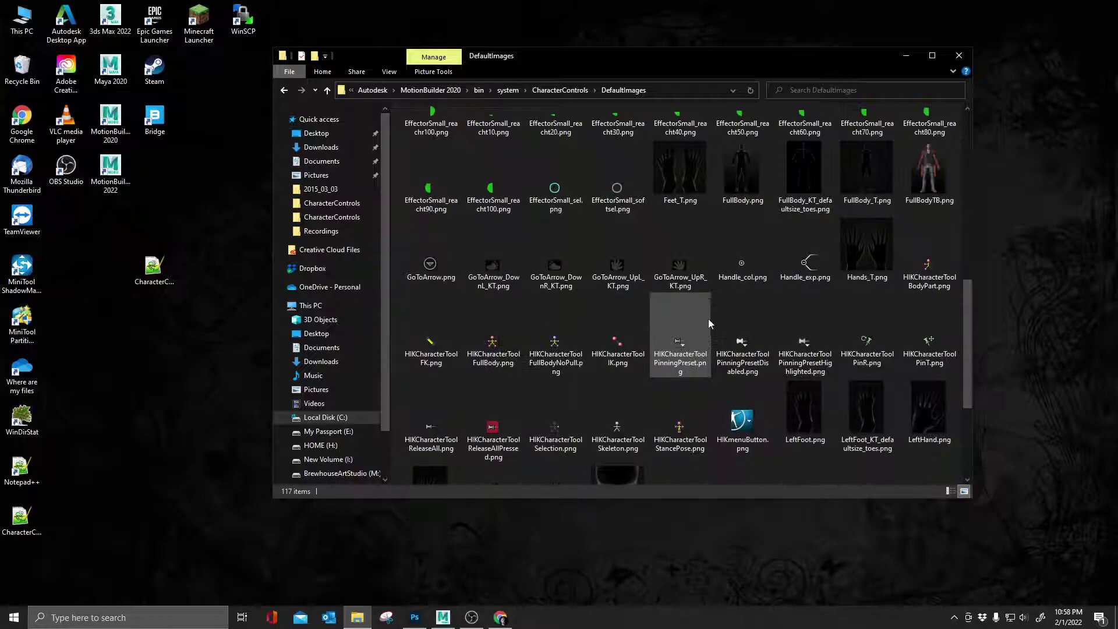
click(740, 285)
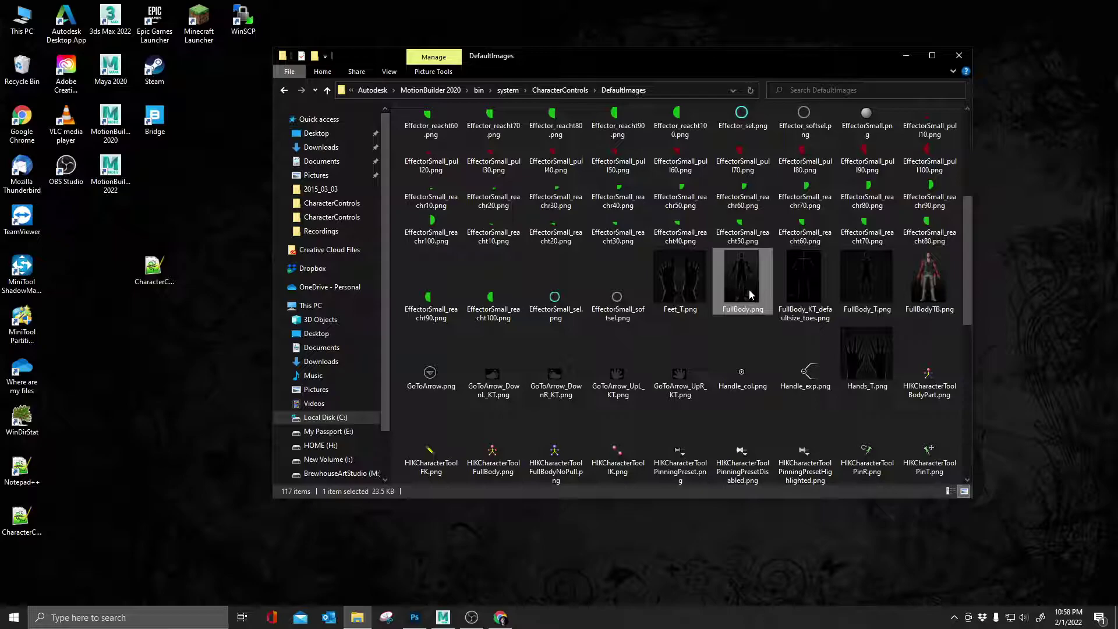
click(160, 348)
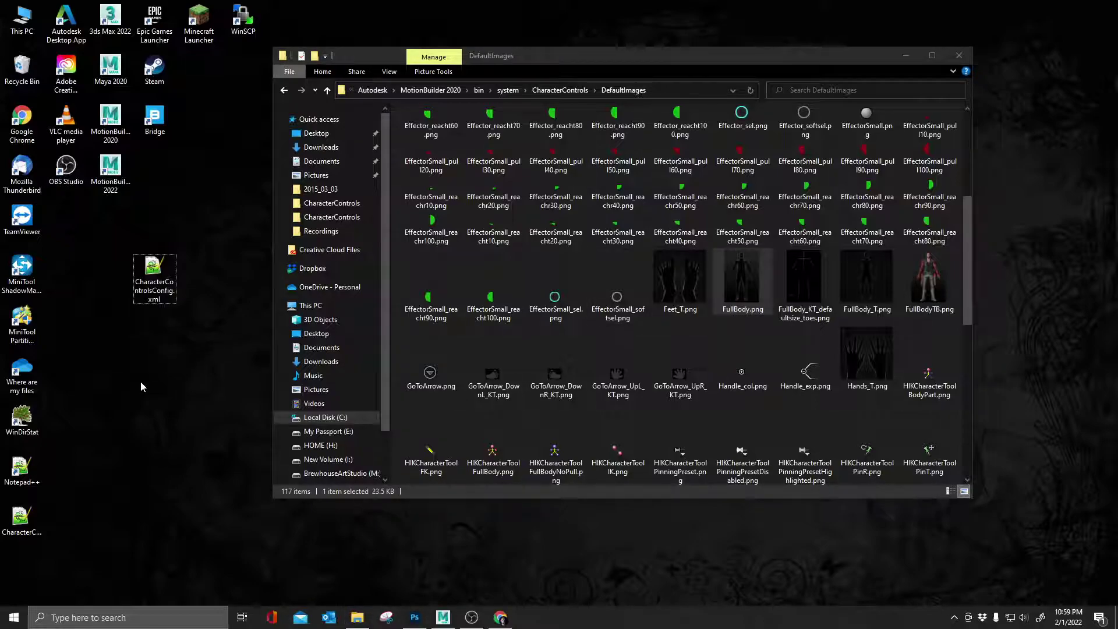
key(ctrl+v)
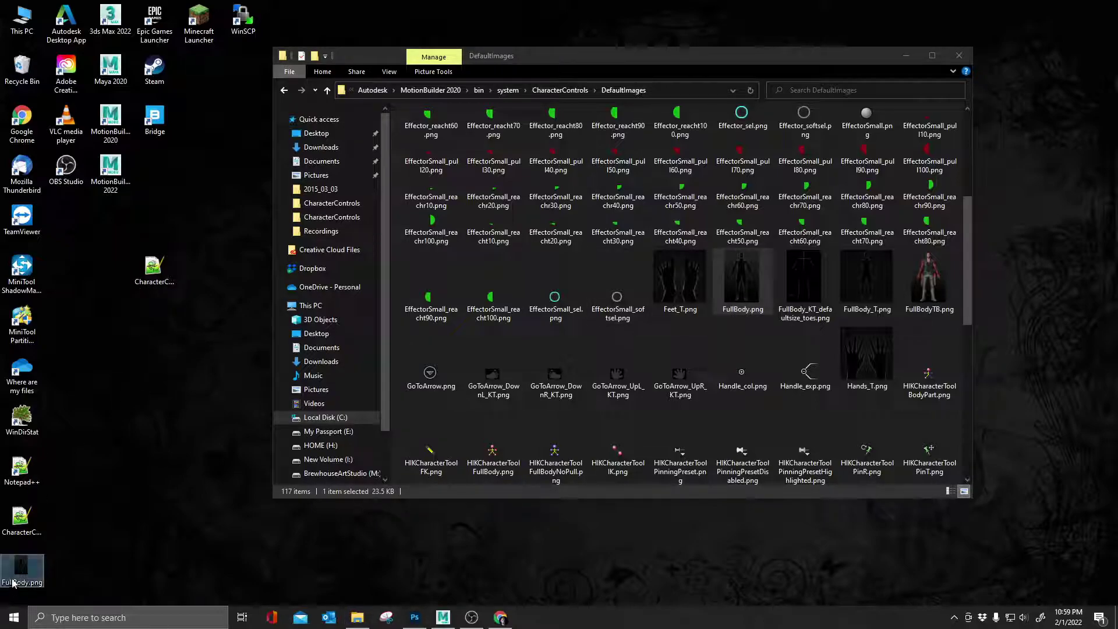
drag(27, 563, 147, 367)
drag(152, 327, 153, 327)
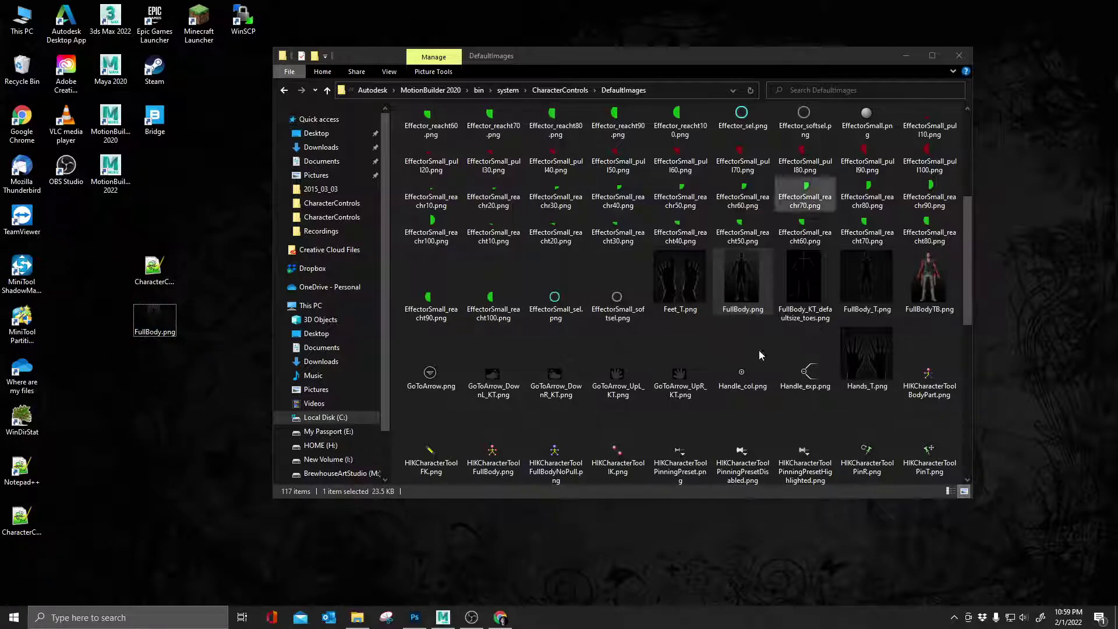
Open the desktop's FullBody.png in Photoshop via File > Open.
click(414, 619)
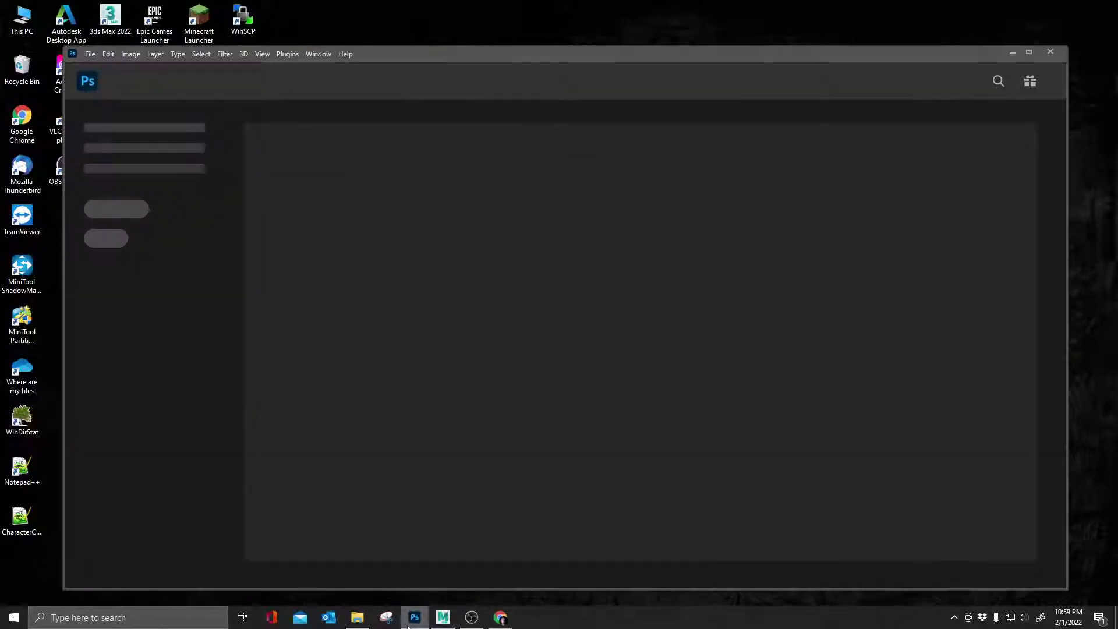
click(90, 54)
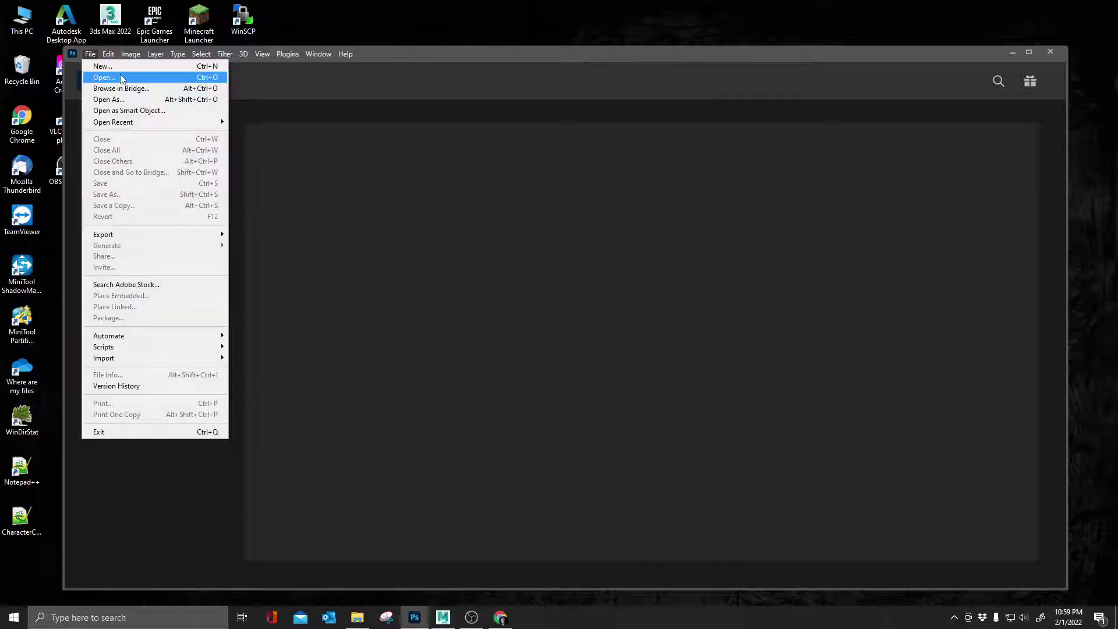
click(122, 79)
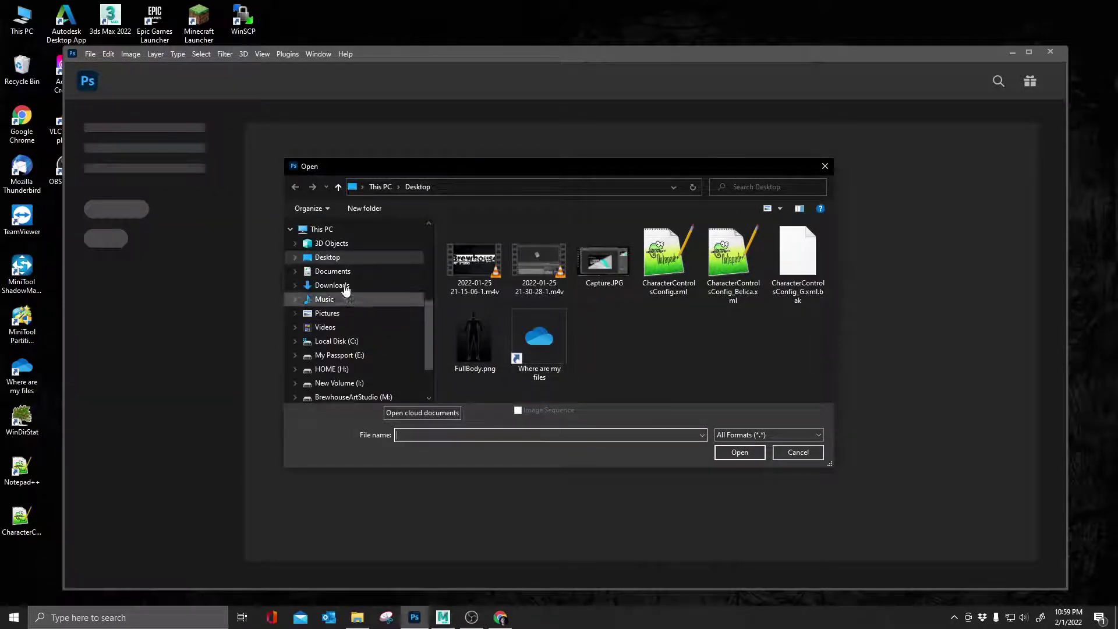
click(466, 348)
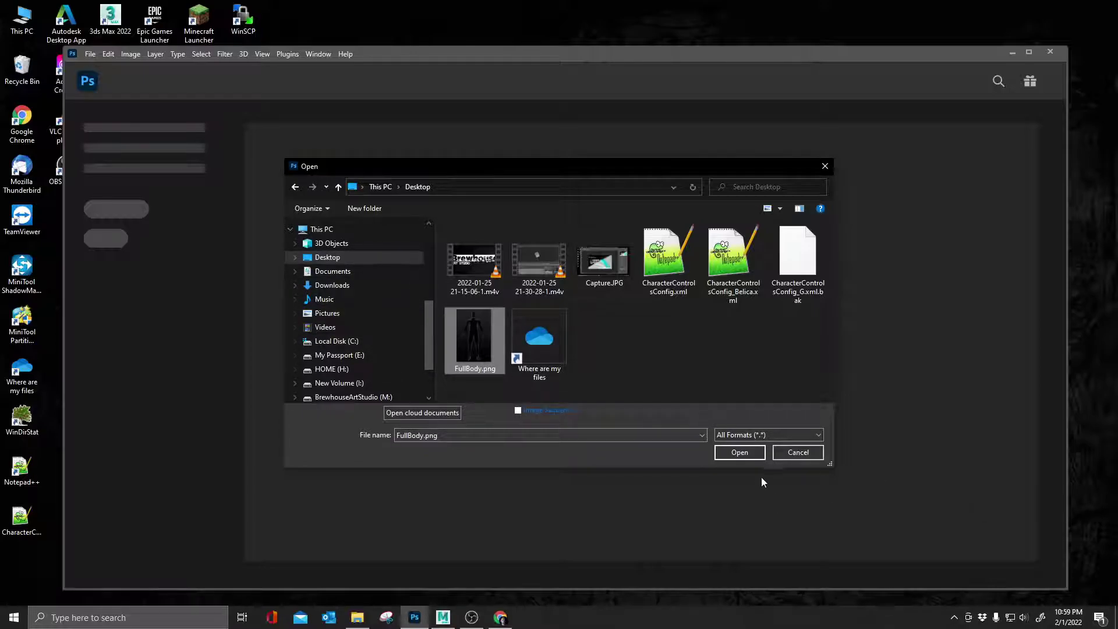
click(751, 454)
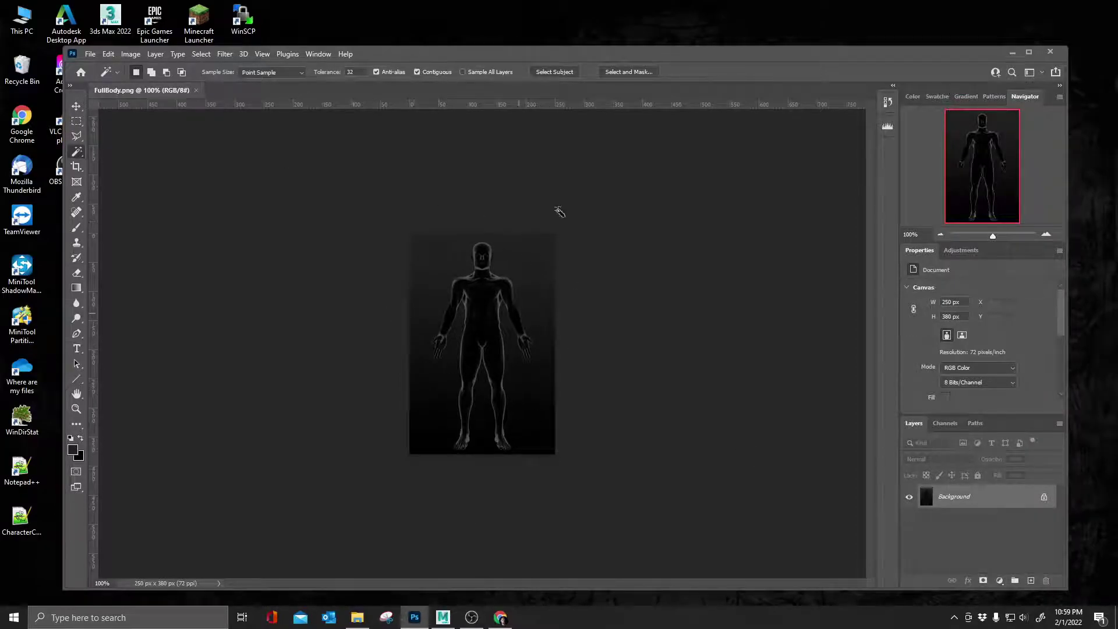
Open Image > Image Size to confirm FullBody.png is 250 × 380 px, and move the dialog aside.
click(138, 54)
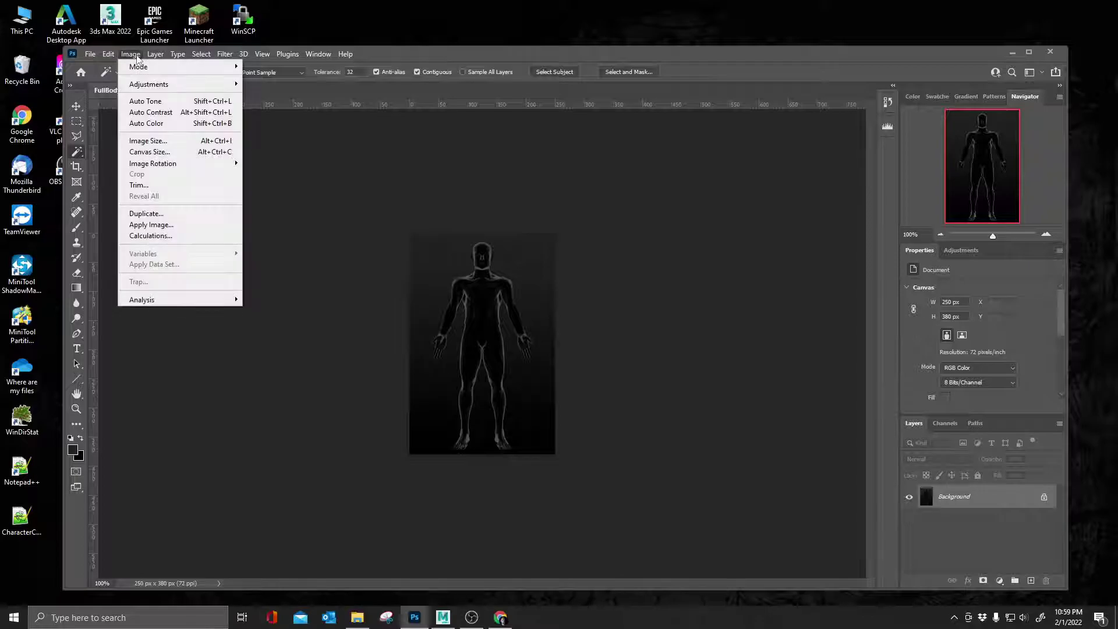
click(156, 143)
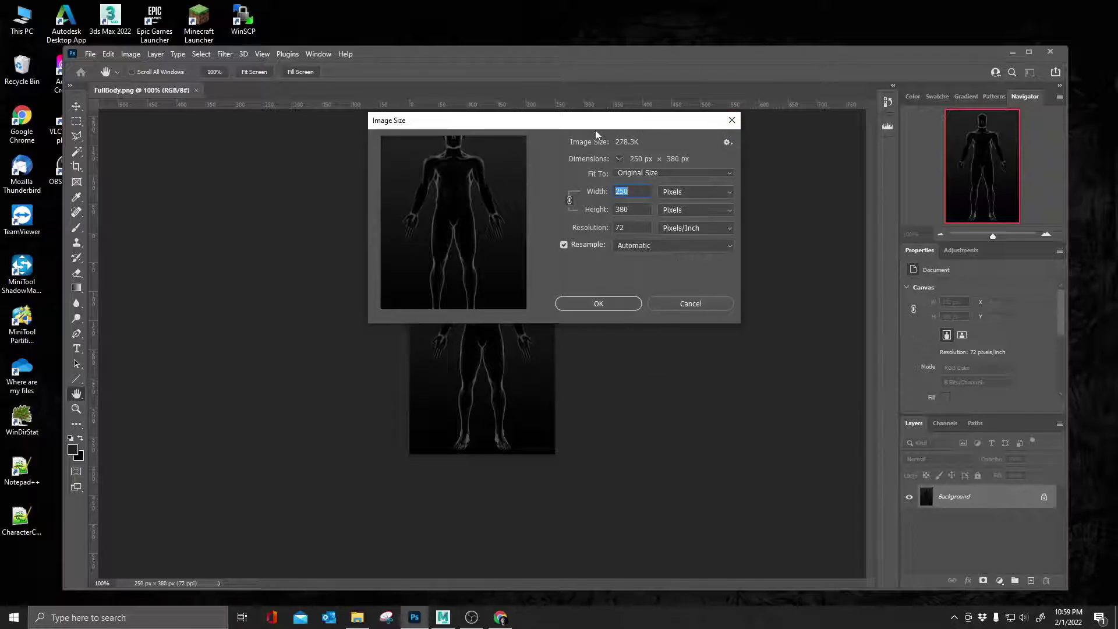
drag(562, 121, 285, 181)
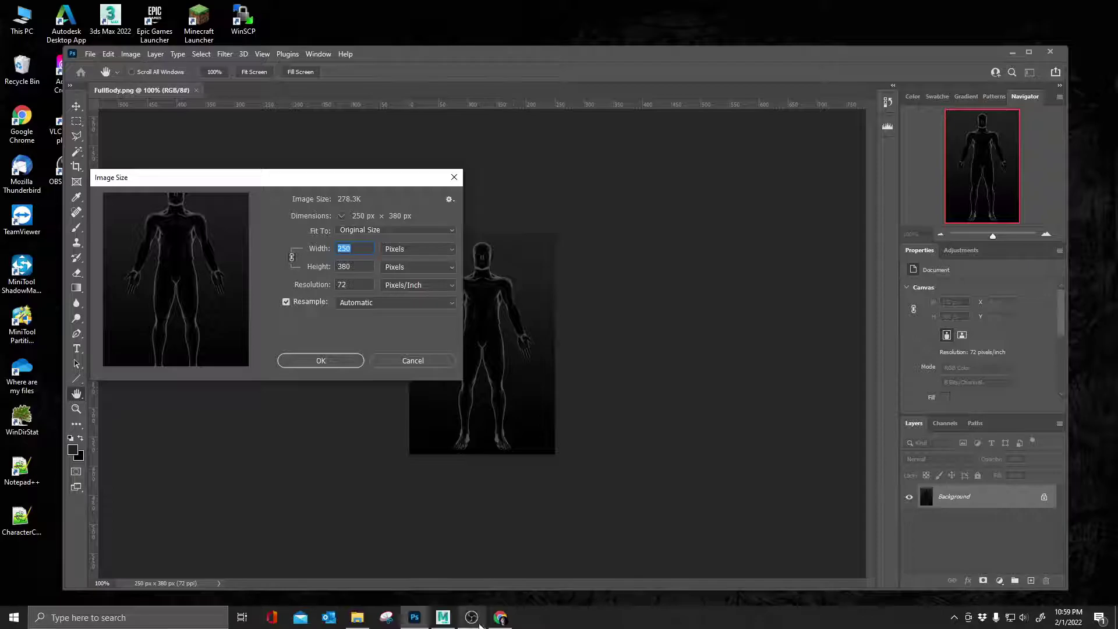
Back in MotionBuilder, switch the viewer to the Producer Front camera and pan onto Belica.
click(443, 618)
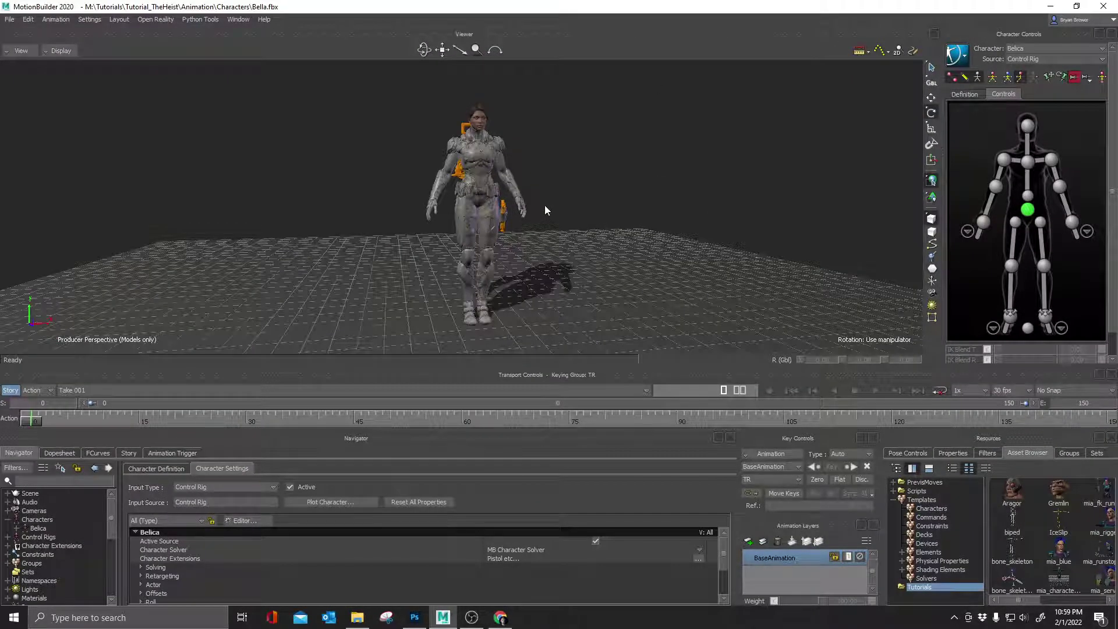
drag(545, 209, 622, 218)
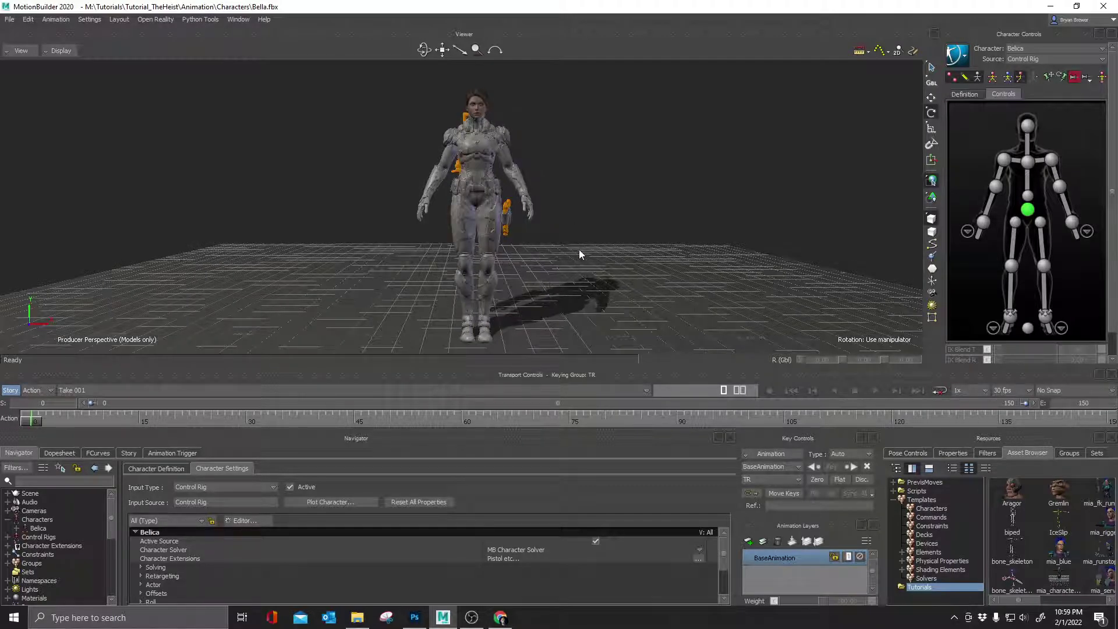
key(ctrl+f)
drag(494, 259, 530, 251)
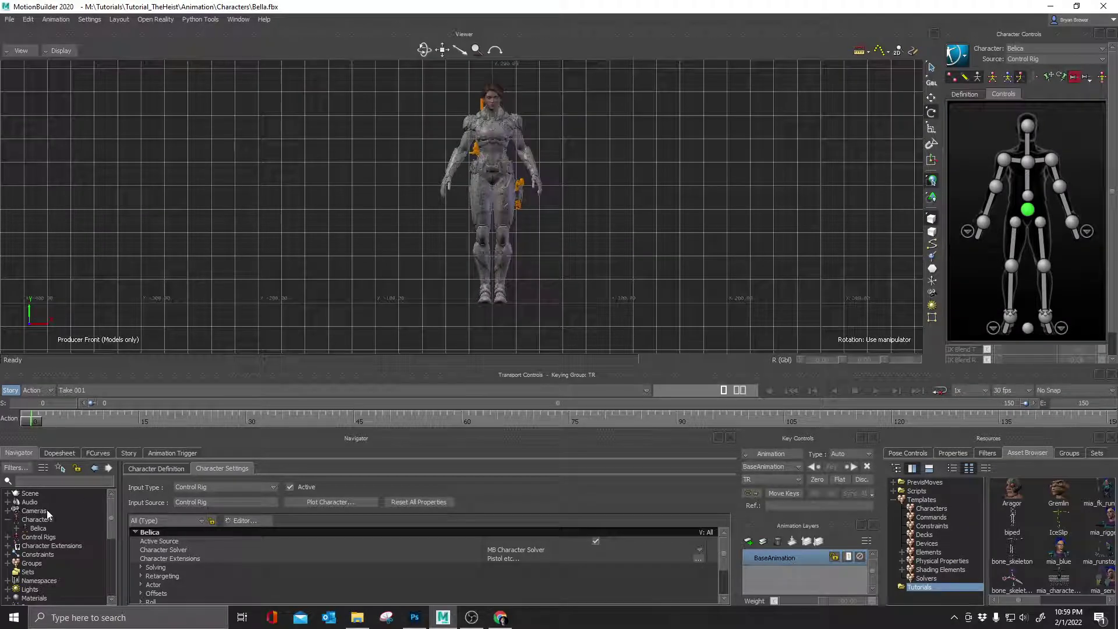
Select the Producer Front camera and set Picture Format to Custom with Fixed Resolution.
click(8, 512)
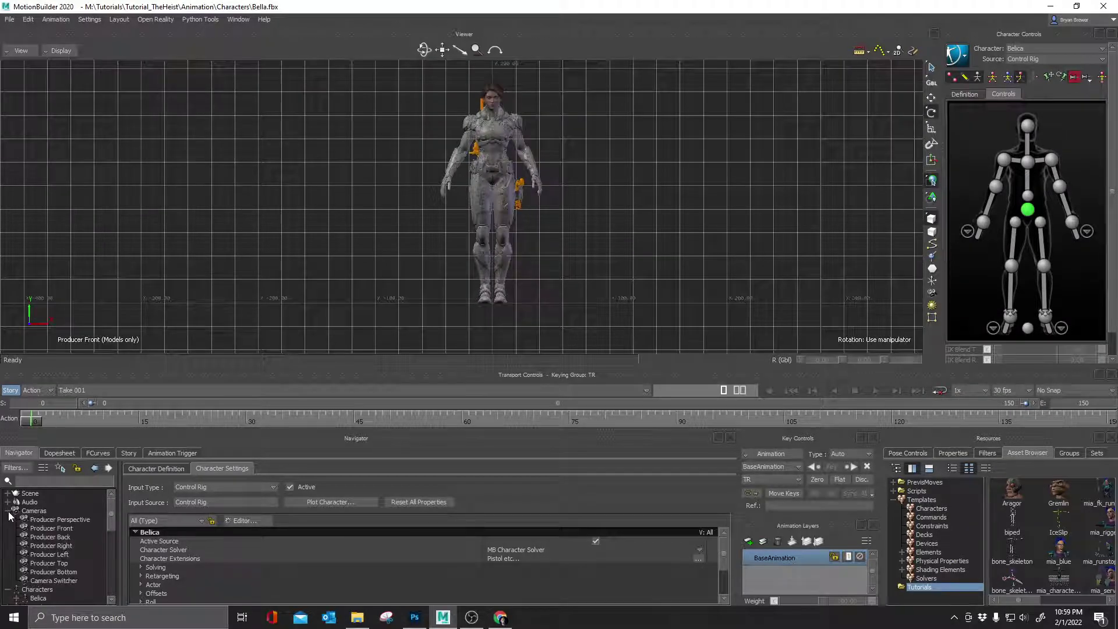
click(52, 529)
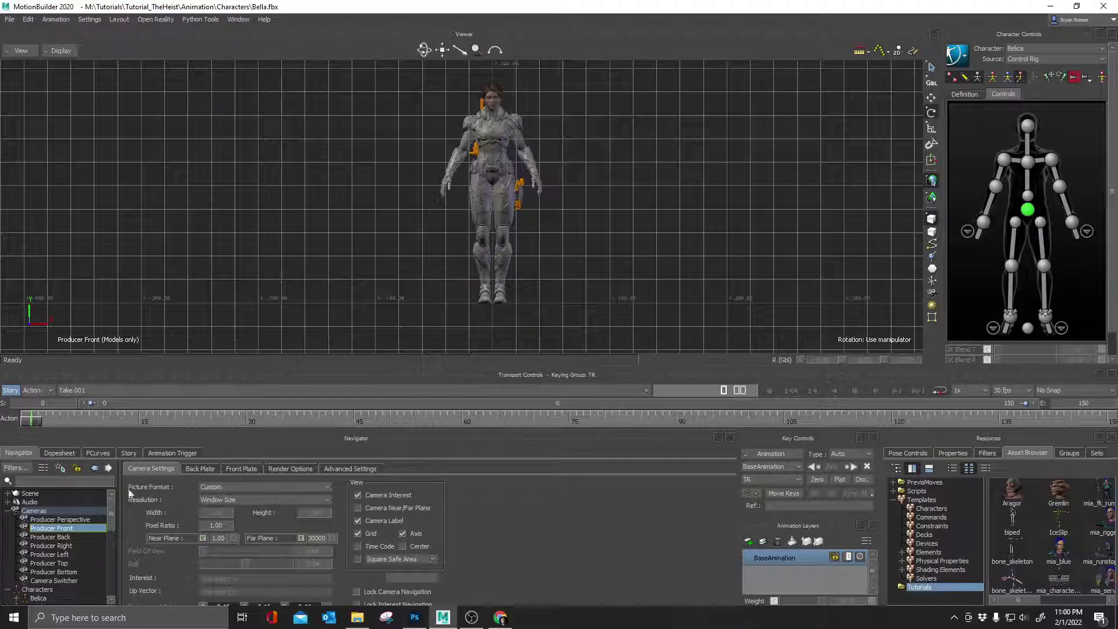
click(235, 487)
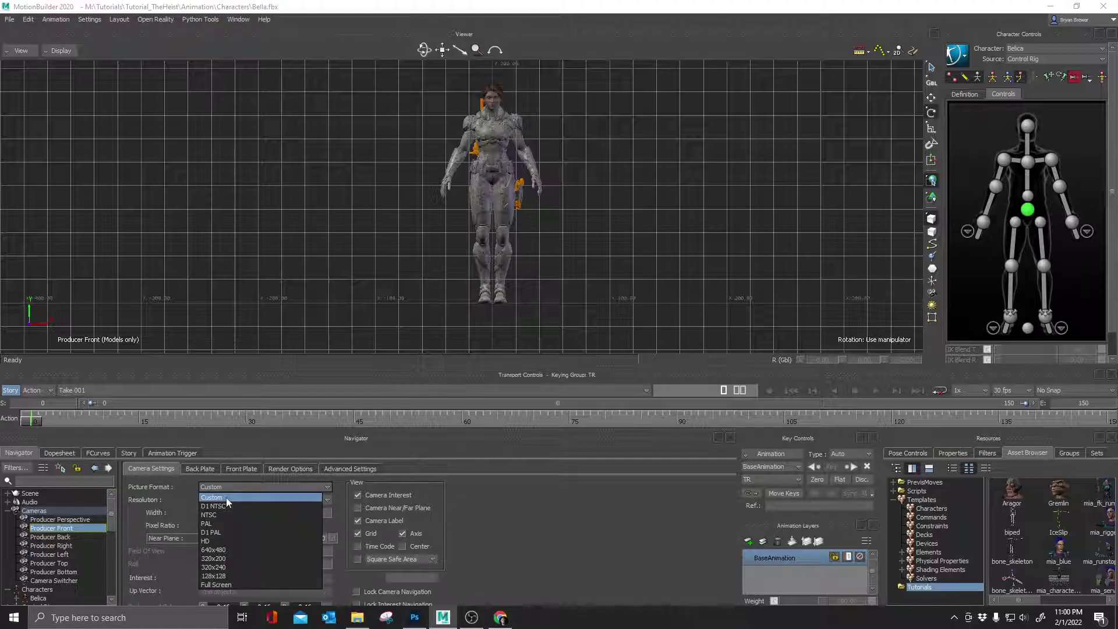
click(224, 498)
click(235, 499)
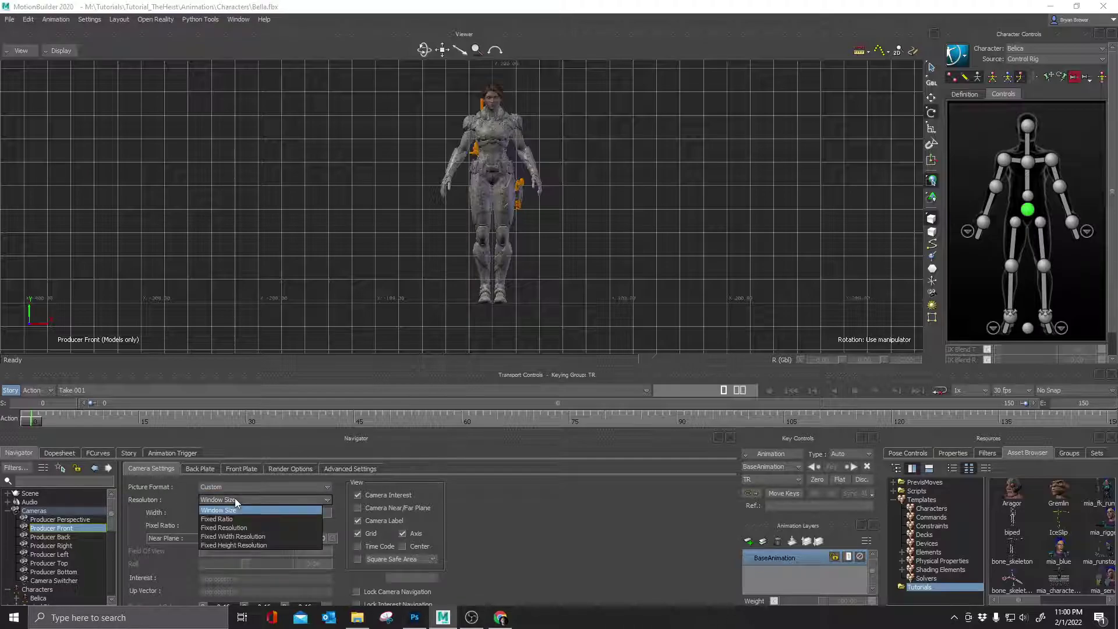
click(232, 527)
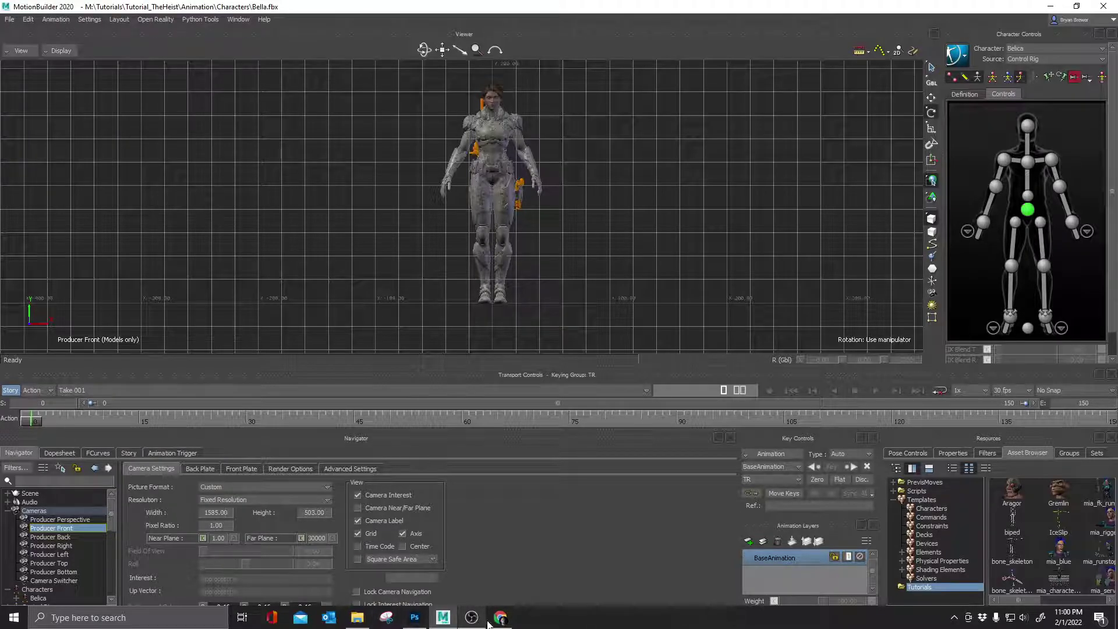
Set the camera's resolution width to 250 and height to 380, checking Photoshop's dimensions.
click(222, 511)
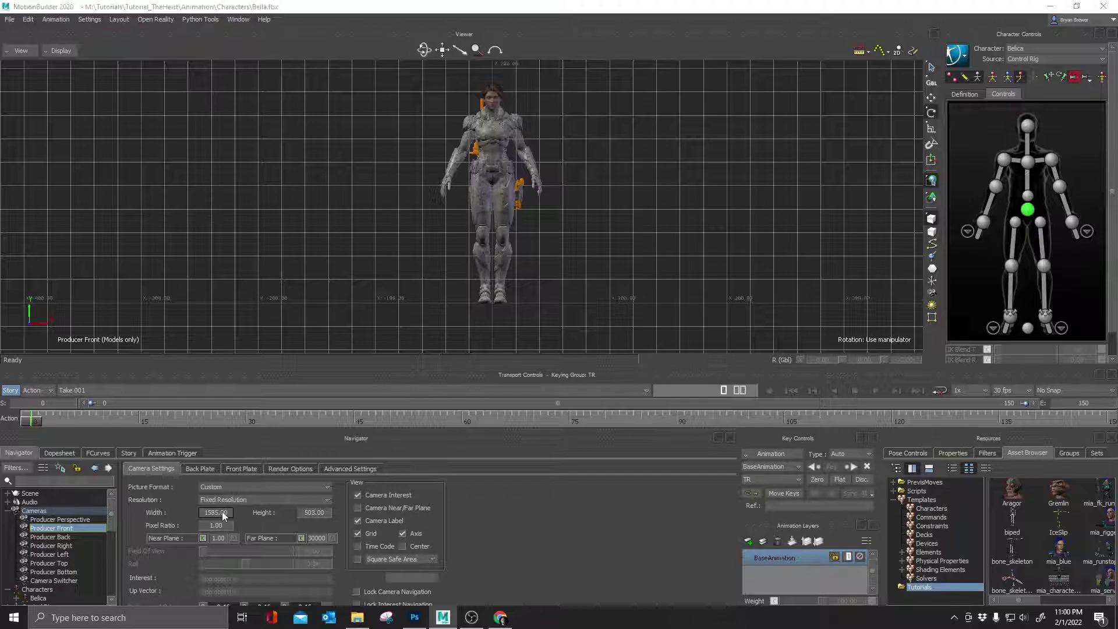
text(250)
key(Tab)
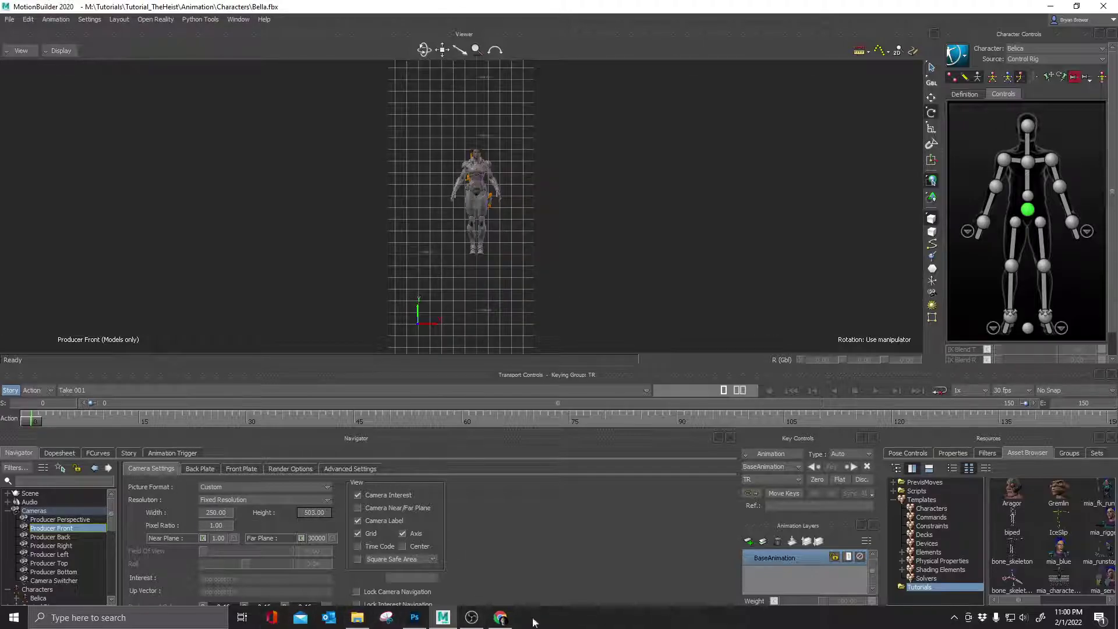
mouse_move(445, 621)
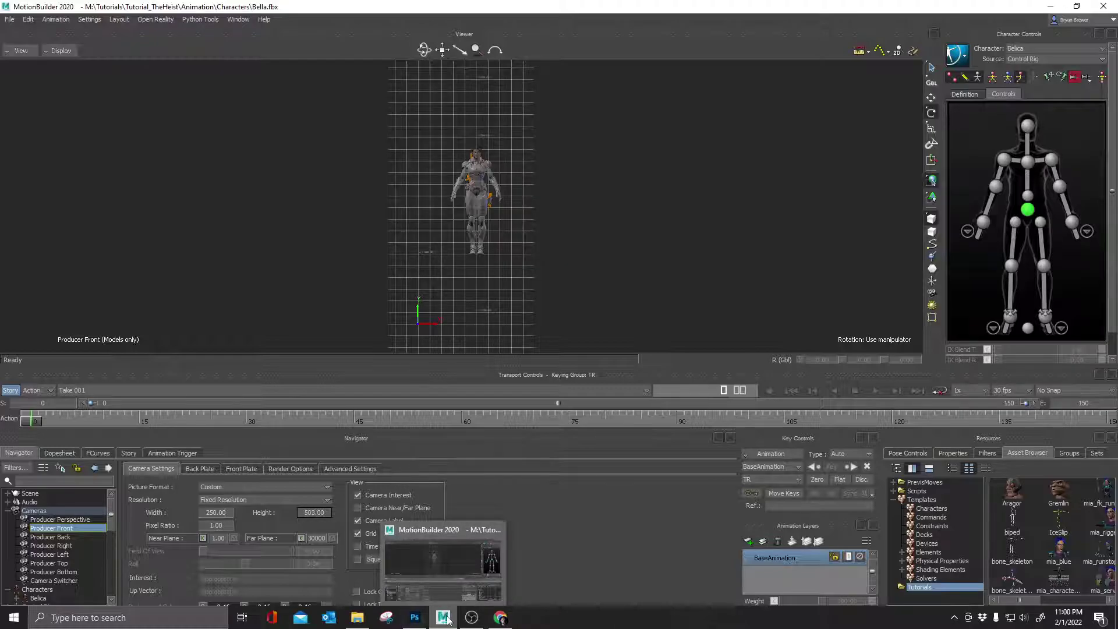
click(414, 618)
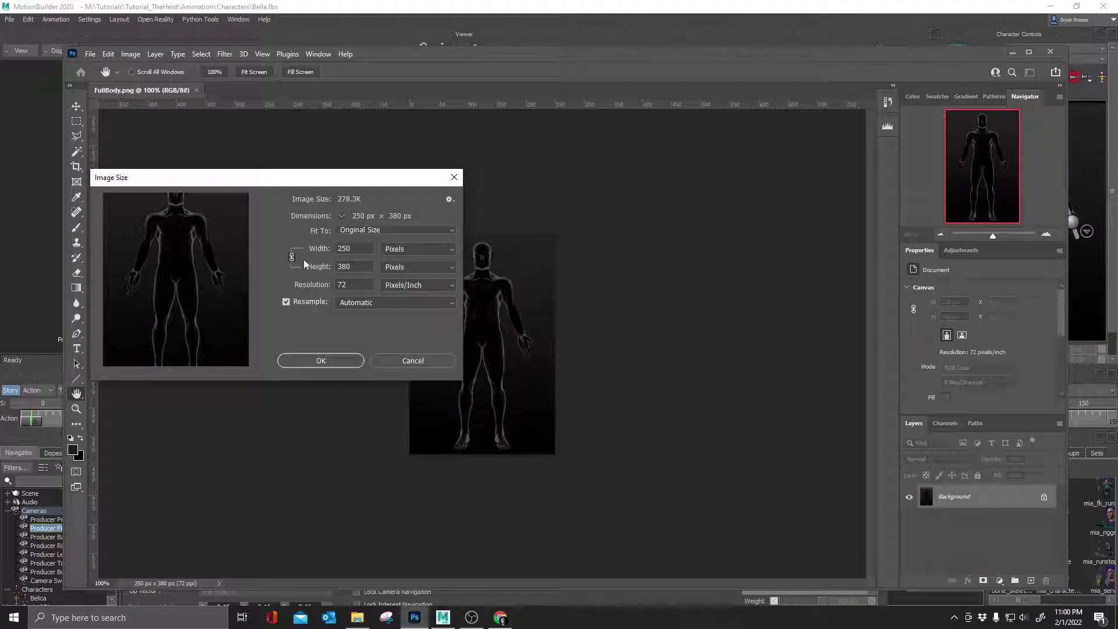
click(40, 257)
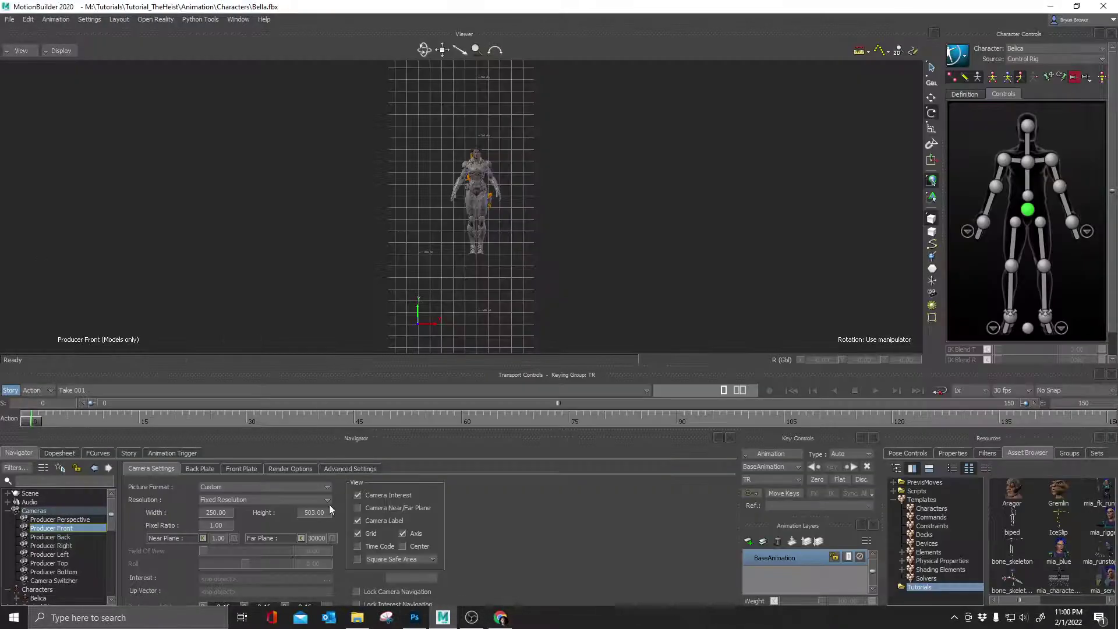
double_click(313, 514)
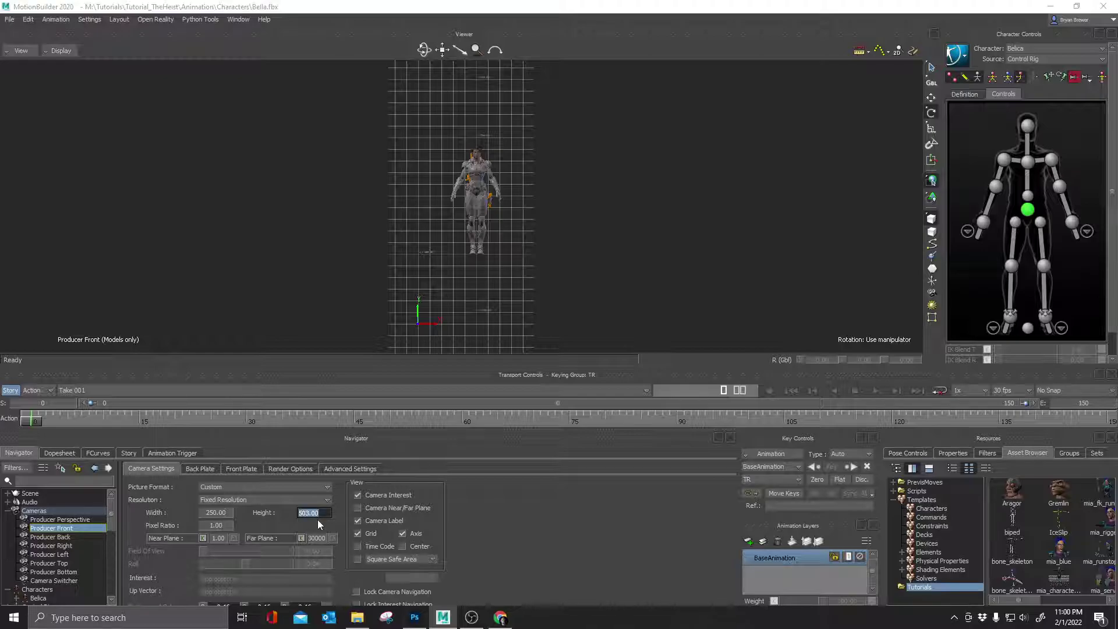
key(Return)
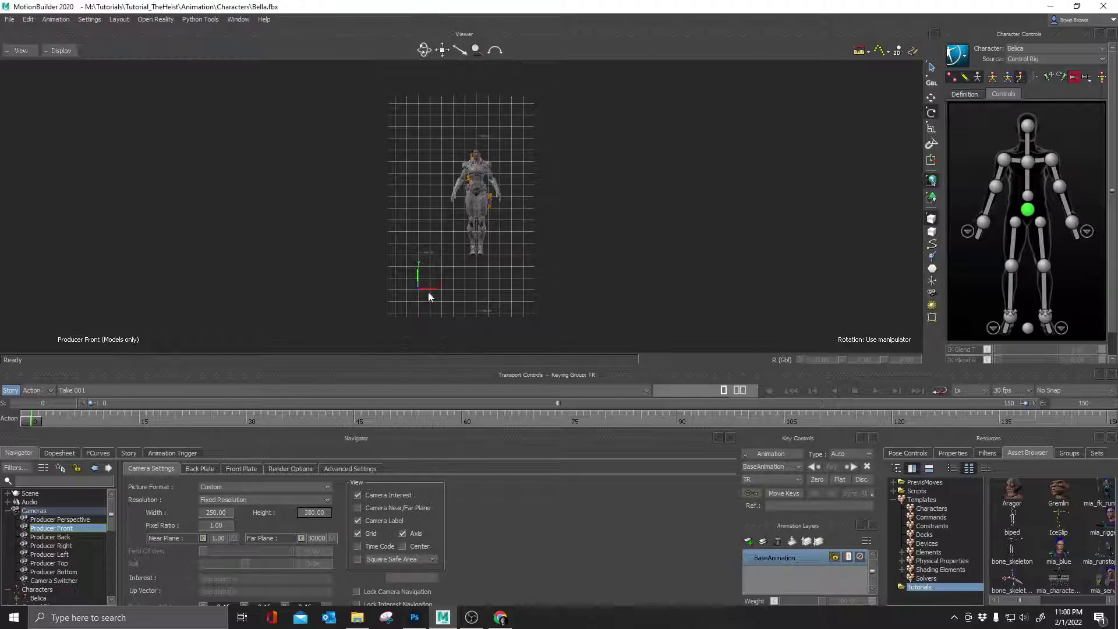
Zoom and pan the Producer Front view until Bella fills the 250 × 380 frame.
scroll(476, 215, up, 5)
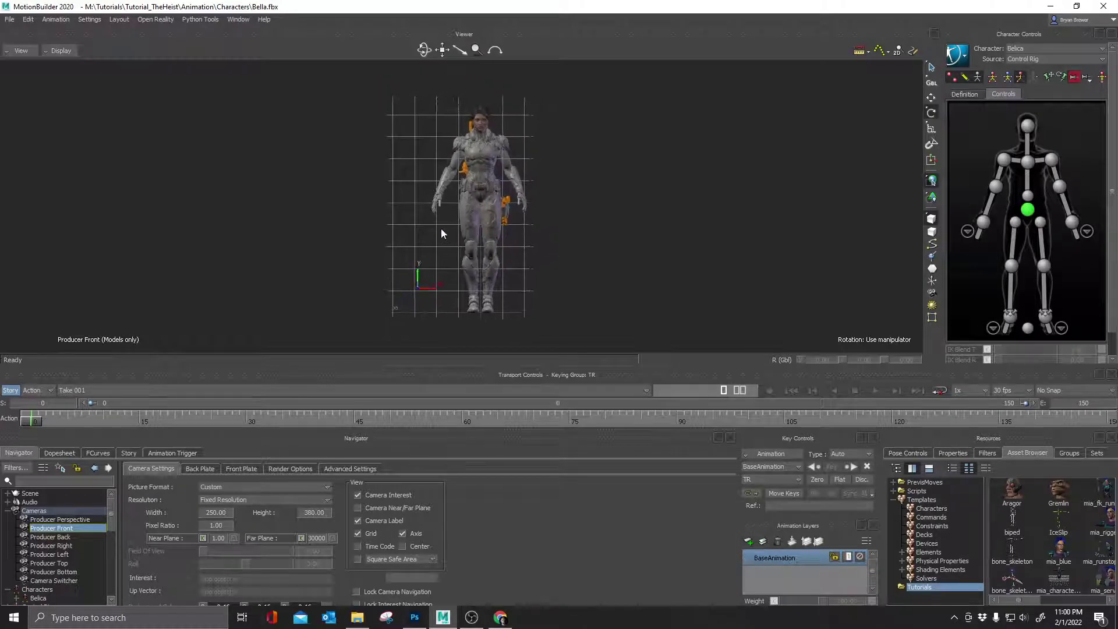
shift+drag(480, 205, 442, 198)
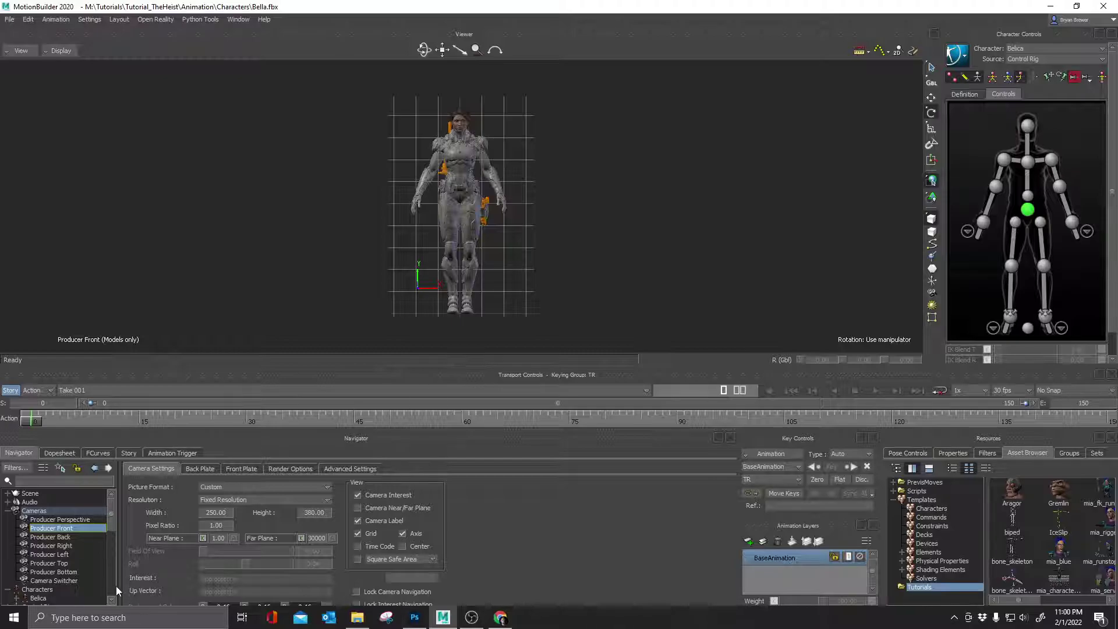
drag(112, 517, 107, 556)
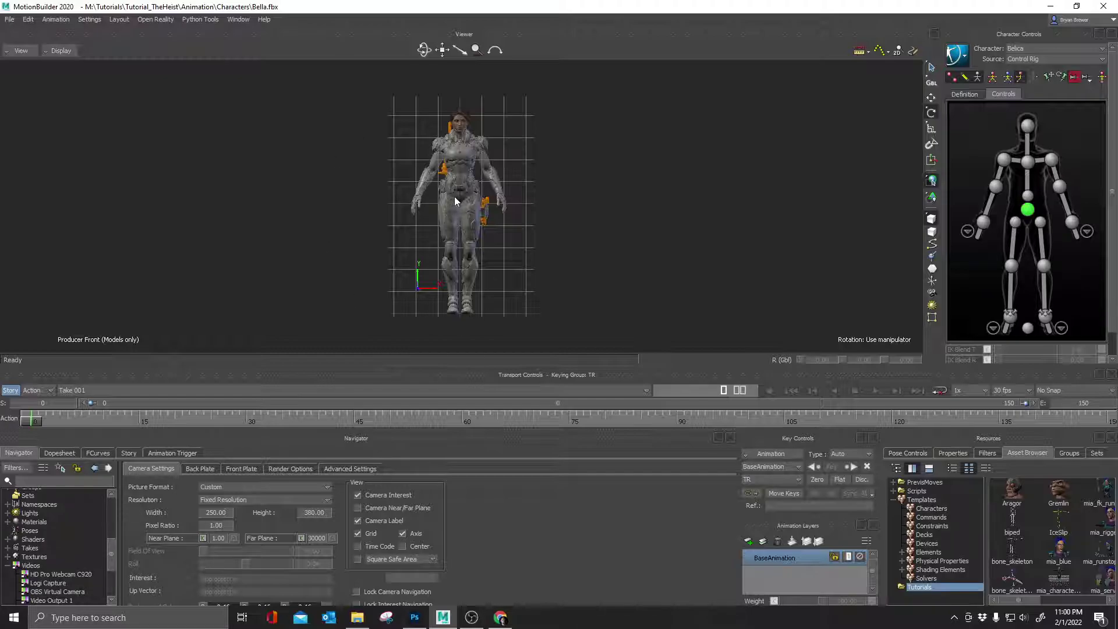
mouse_move(455, 201)
ctrl+mouse_down()
mouse_move(446, 193)
mouse_move(457, 200)
ctrl+mouse_up()
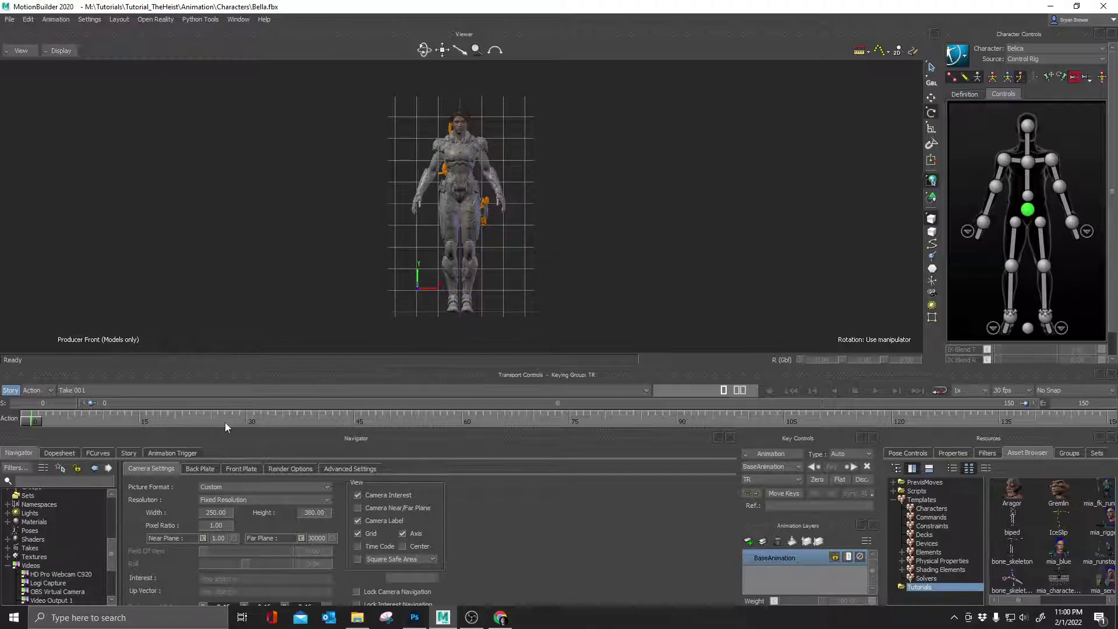
Try inserting the desktop's FullBody.png as a video into the scene's Videos folder.
right_click(36, 566)
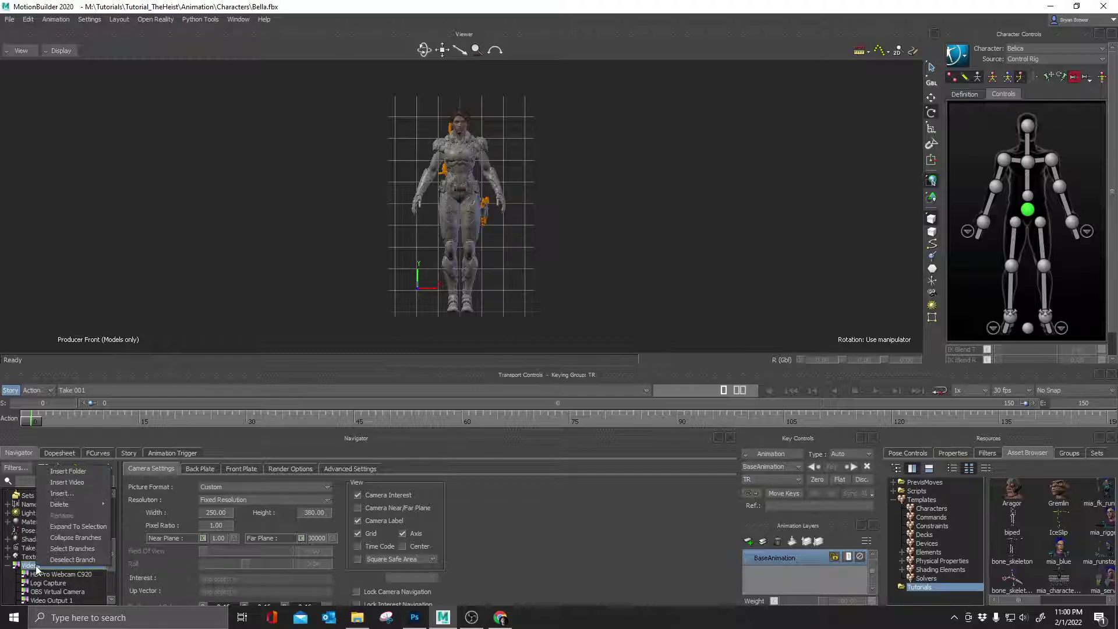
click(79, 485)
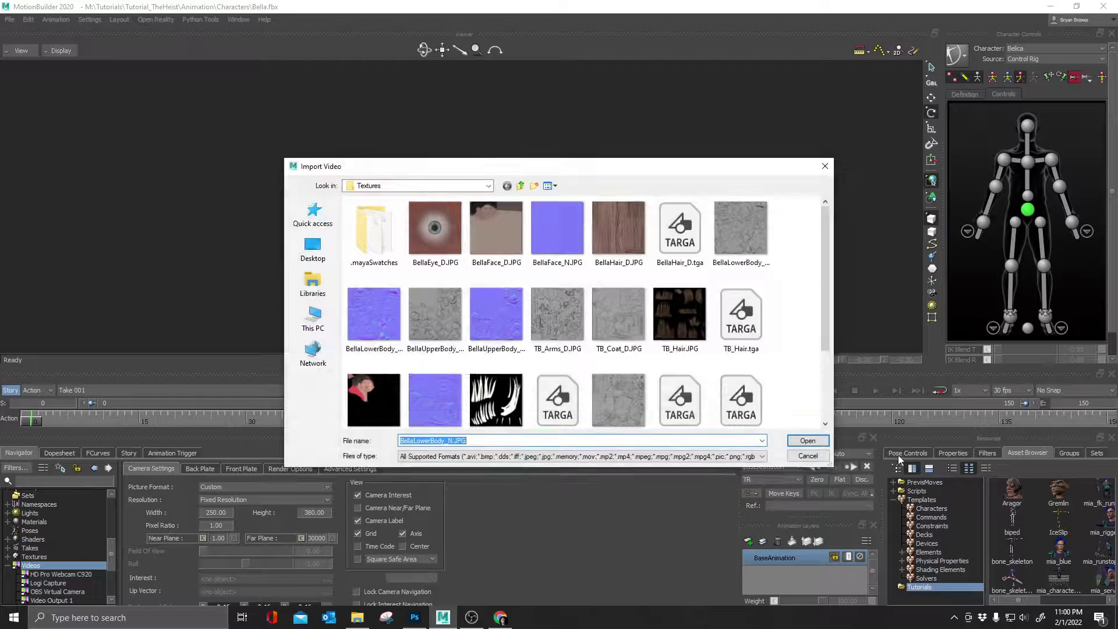
click(312, 248)
click(368, 314)
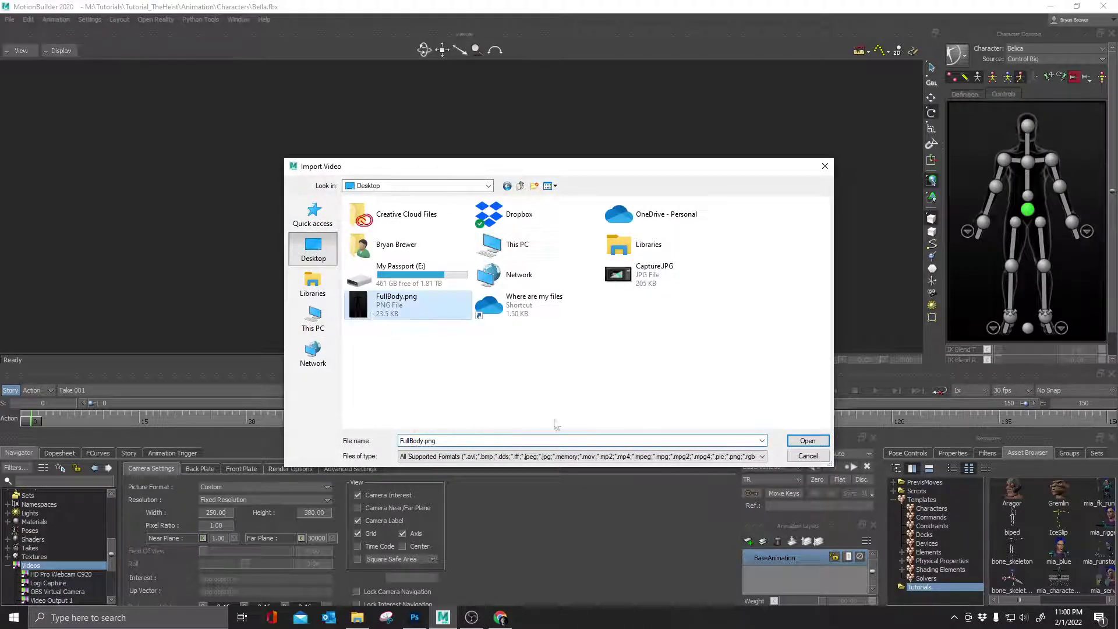
click(808, 441)
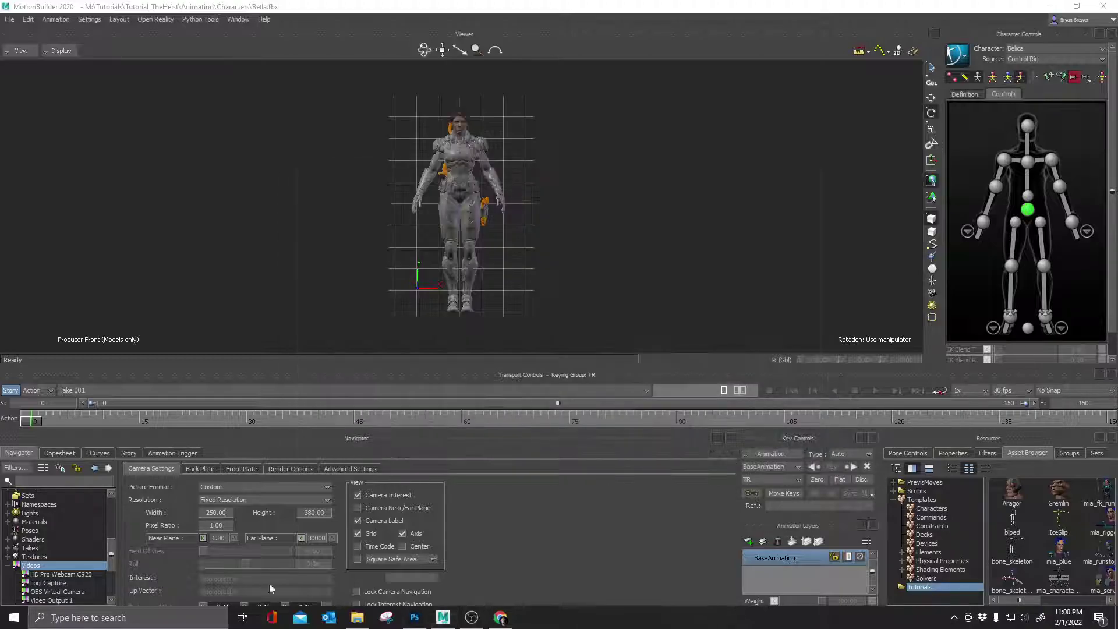
Expand the Navigator's Textures and Videos folders to list their items.
click(8, 566)
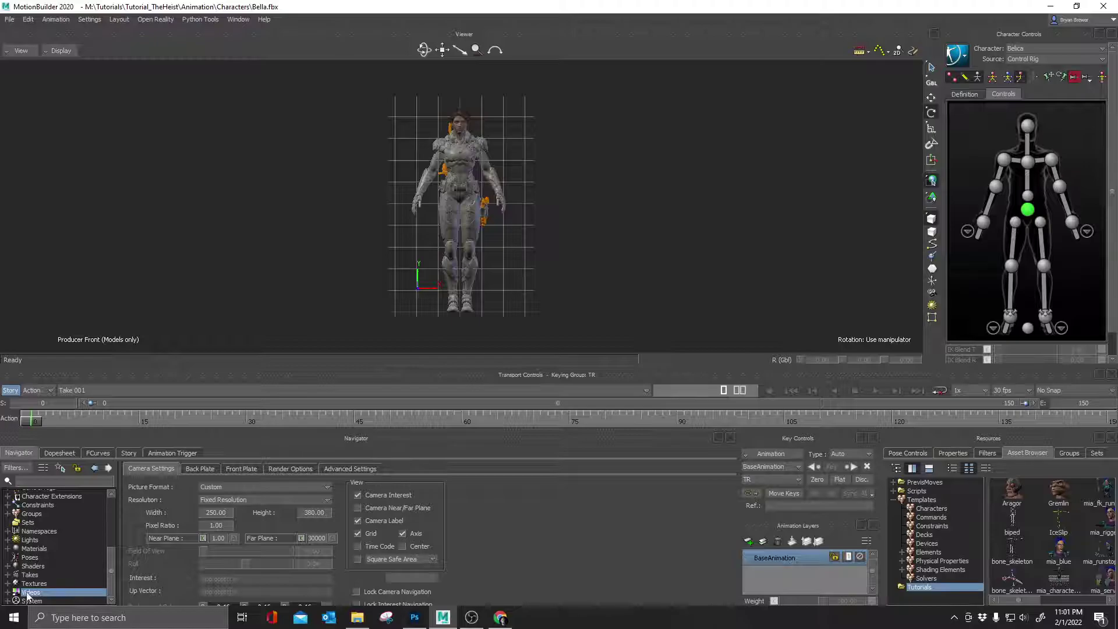
click(7, 583)
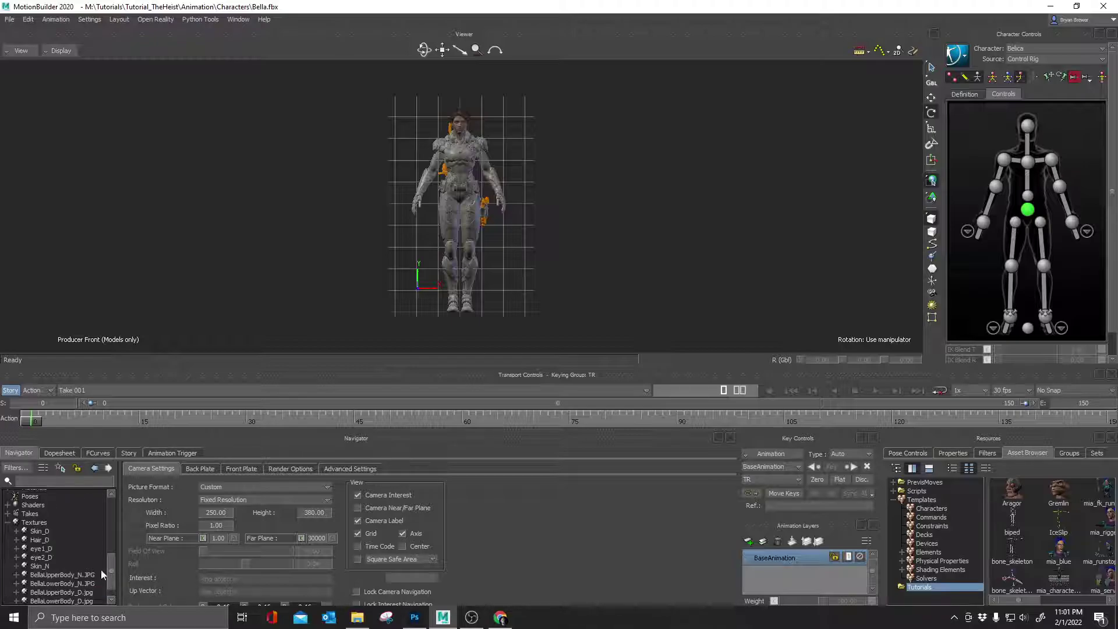
scroll(113, 572, down, 1)
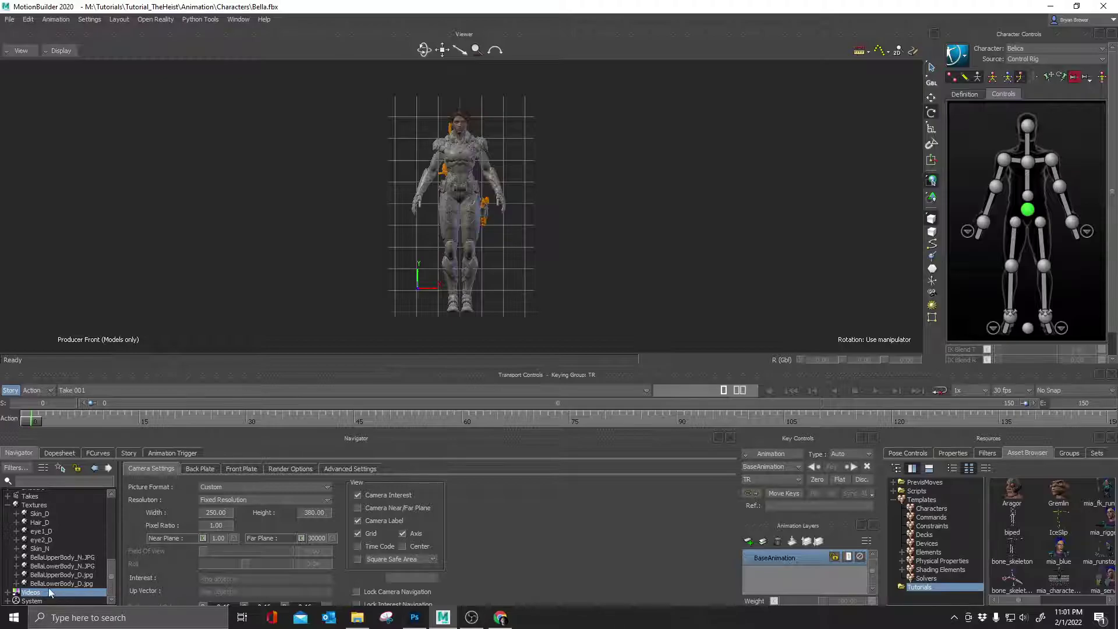
click(7, 592)
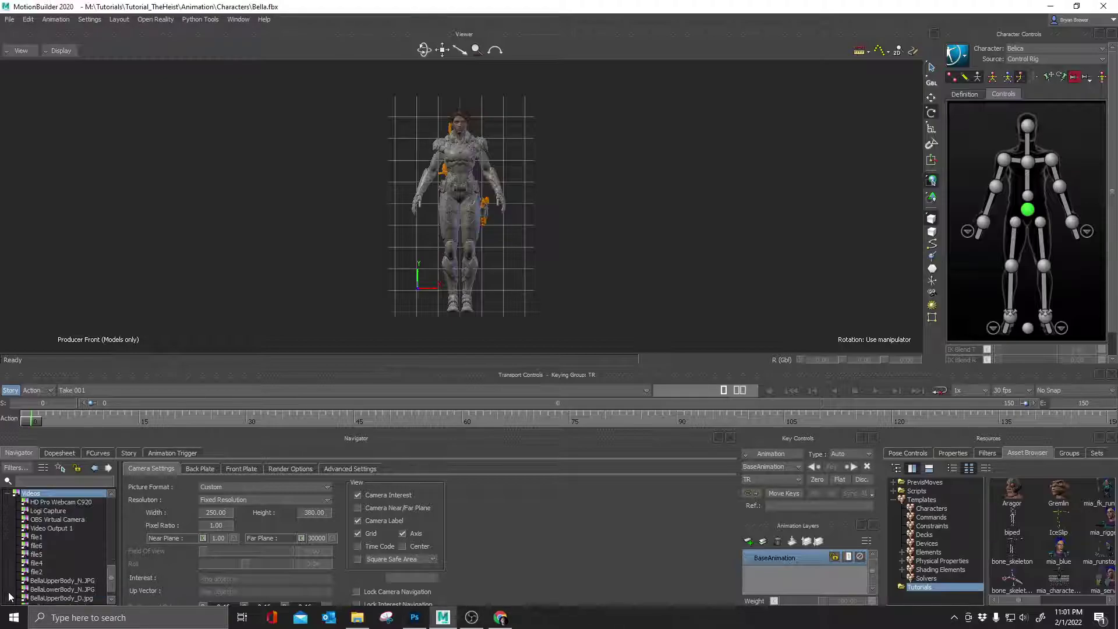
scroll(55, 548, up, 1)
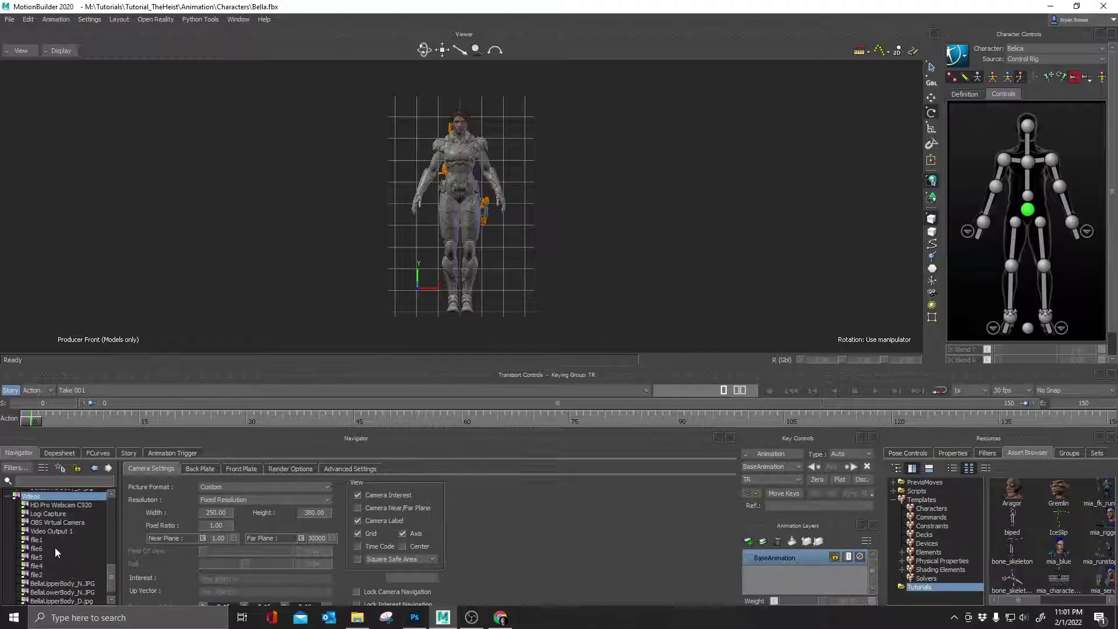
Review Video Settings for Logi Capture, OBS Virtual Camera, file1 and Bella's body texture images.
click(57, 514)
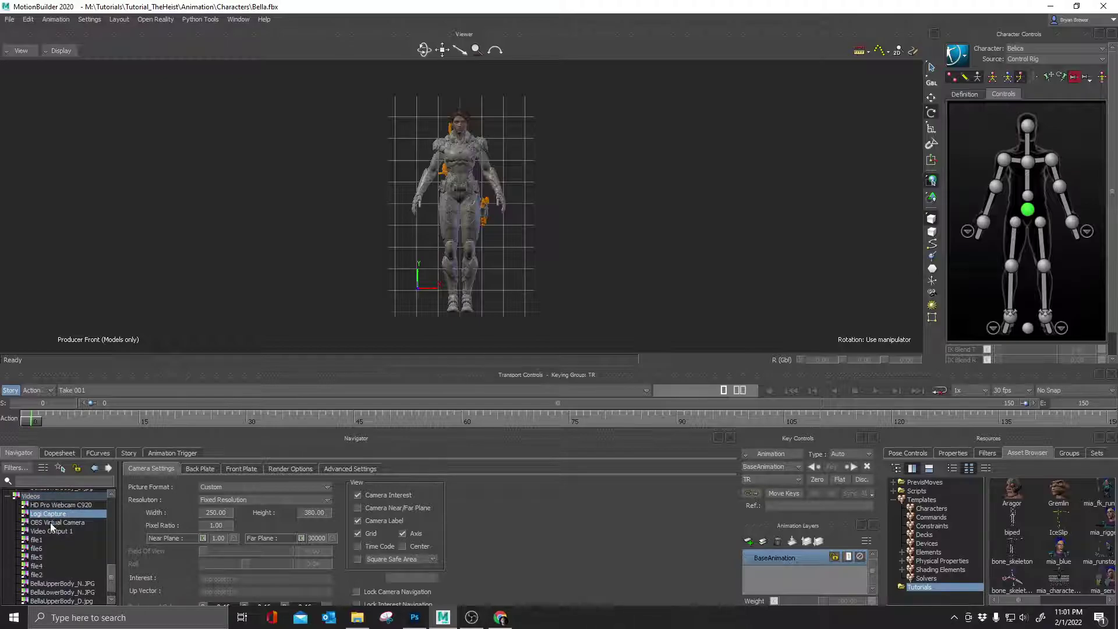
click(51, 523)
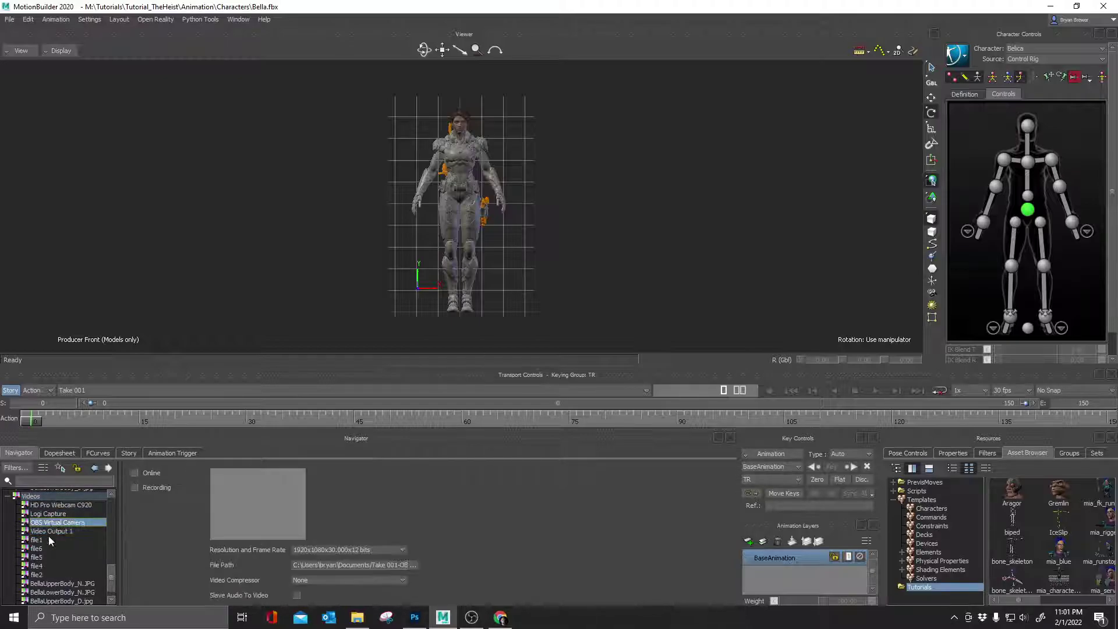
click(49, 540)
click(41, 566)
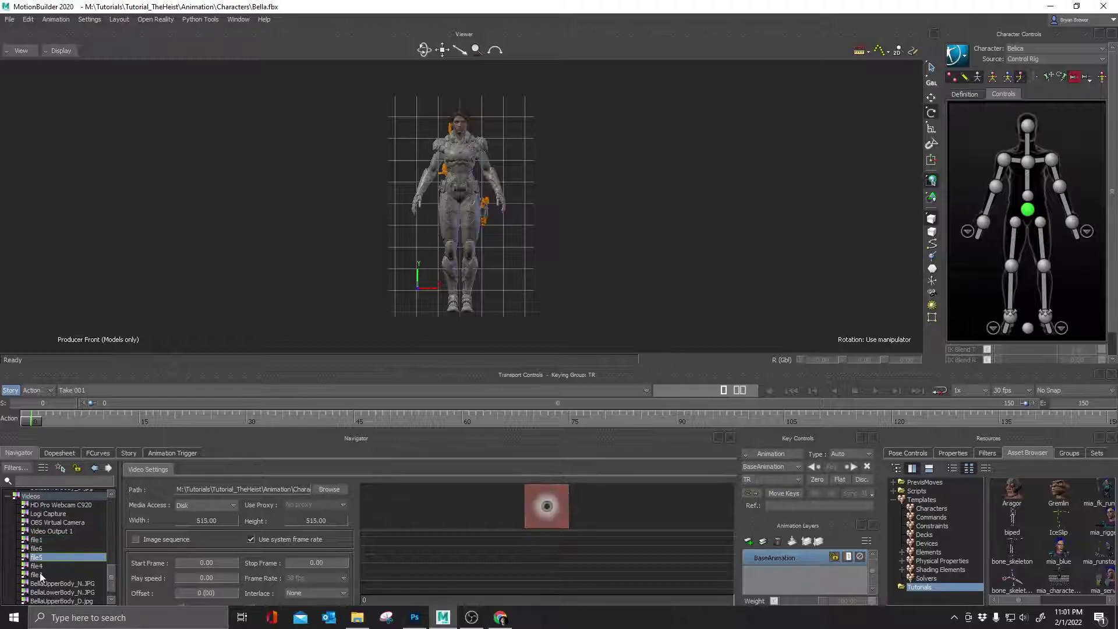
click(42, 575)
click(43, 593)
scroll(53, 585, down, 2)
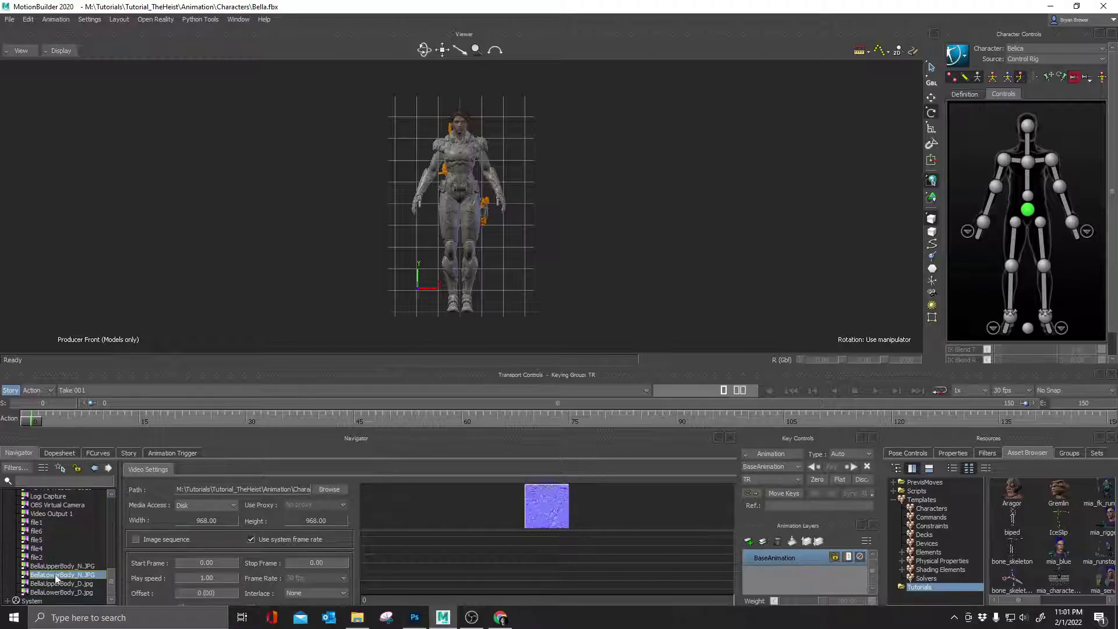
click(50, 593)
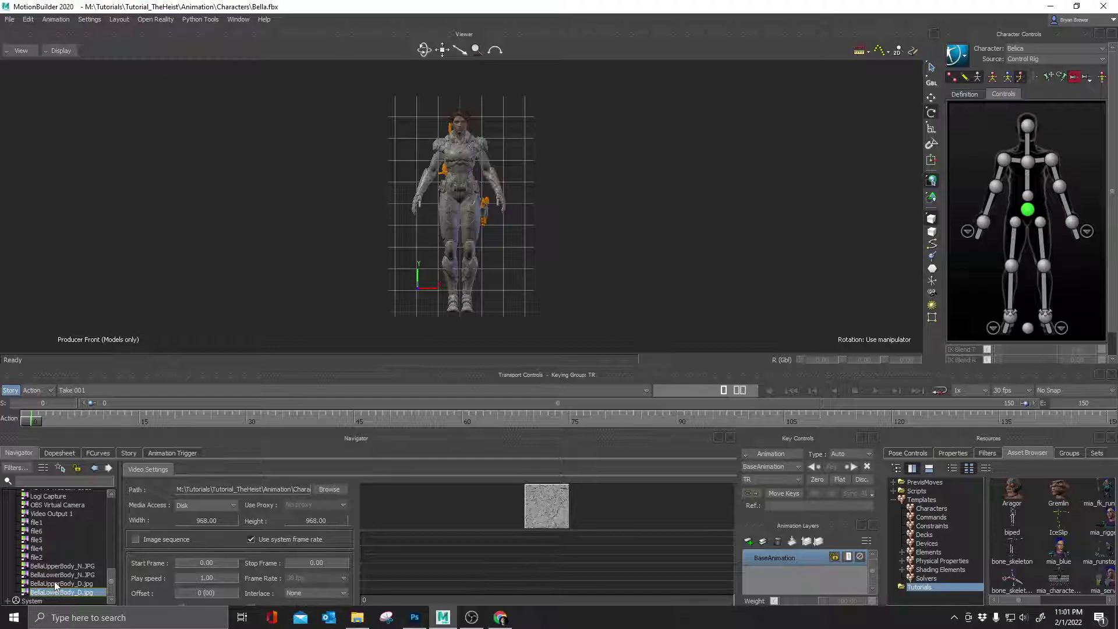
click(54, 583)
click(59, 575)
click(59, 566)
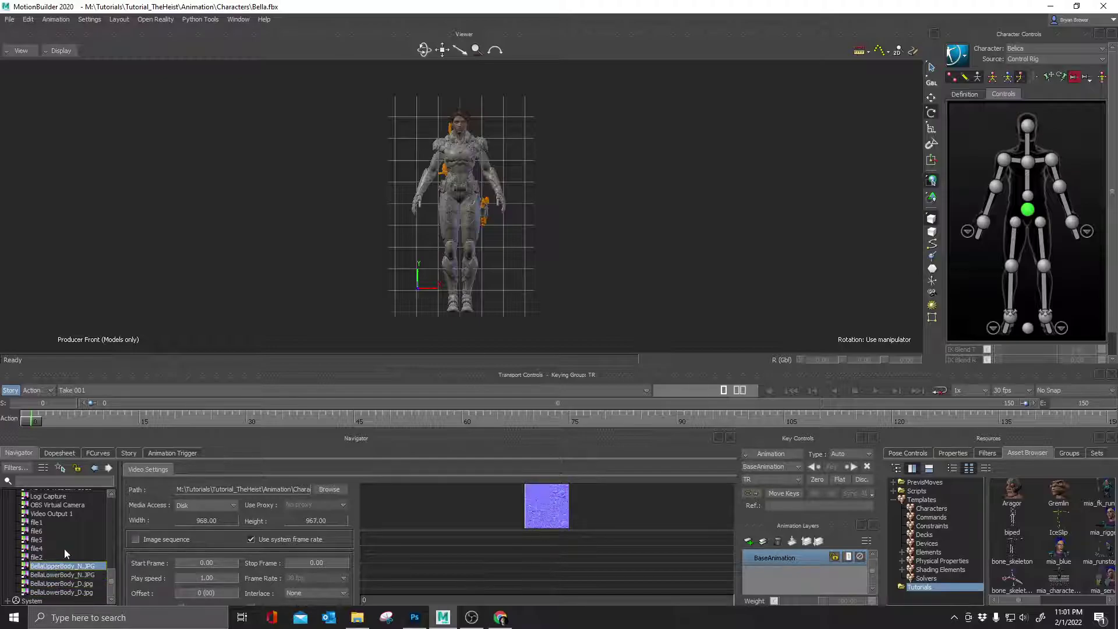
scroll(66, 547, up, 1)
Insert the desktop's FullBody.png as a video and select it to show its 250 × 380 settings.
right_click(41, 505)
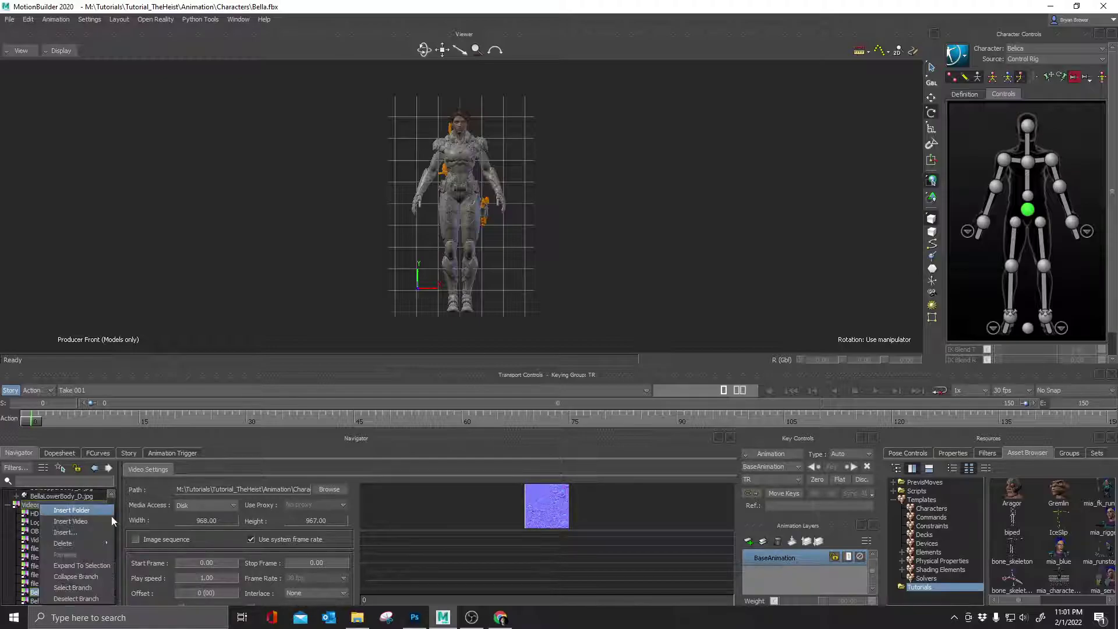
click(76, 521)
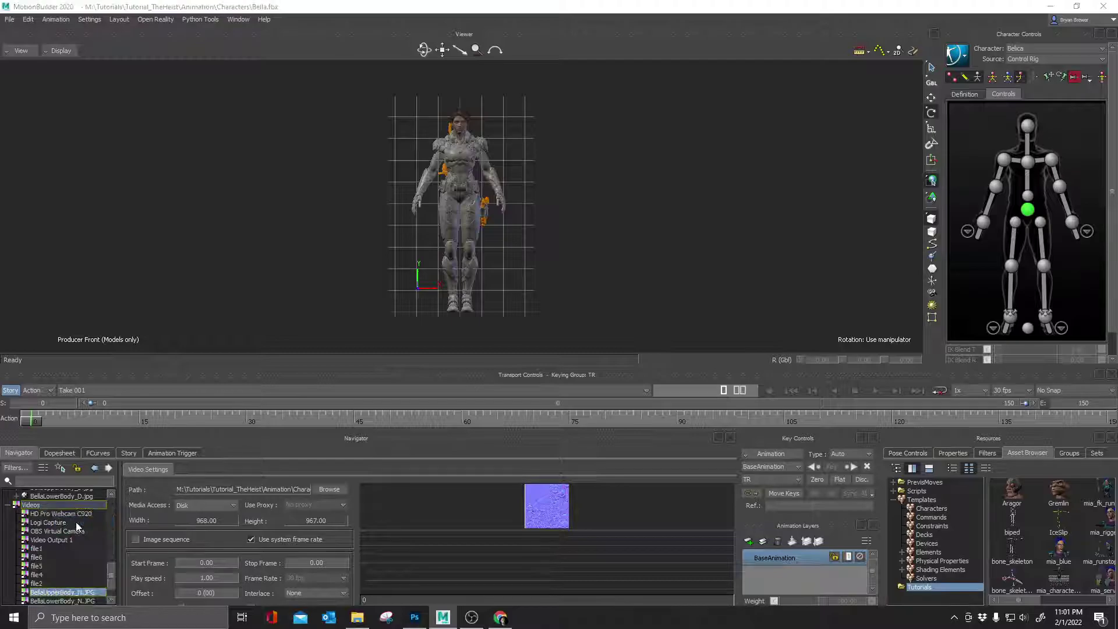
click(430, 236)
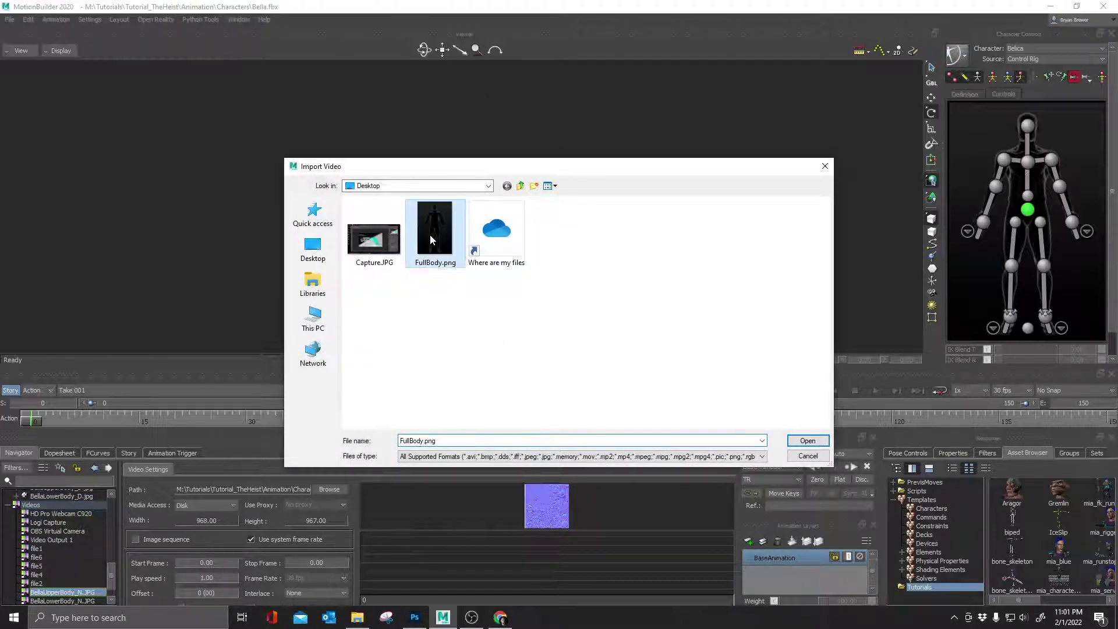
click(818, 442)
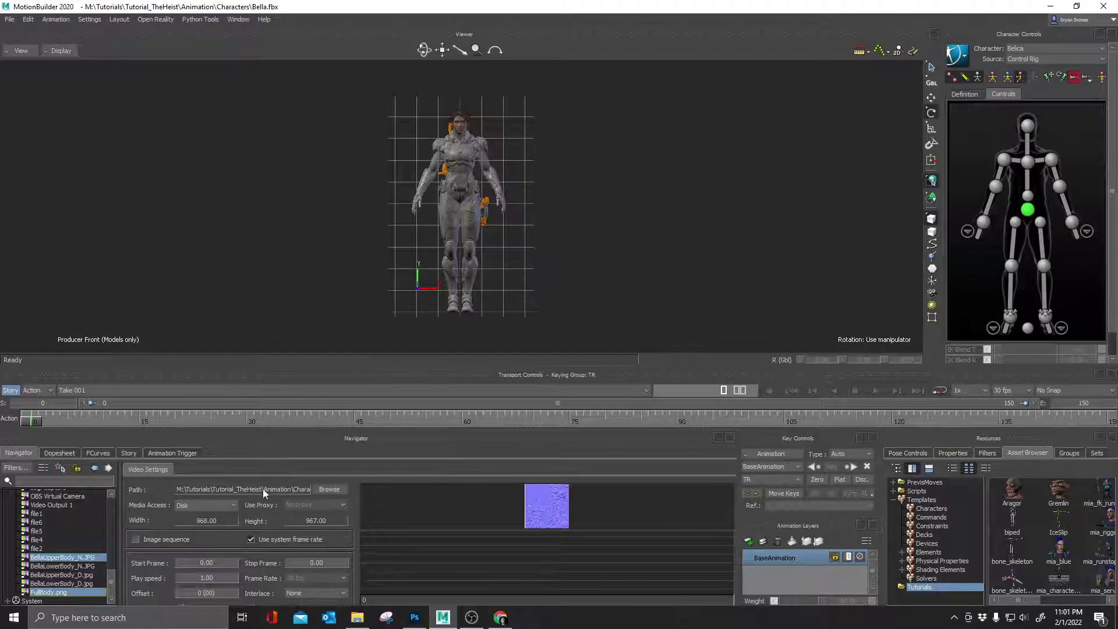
click(57, 593)
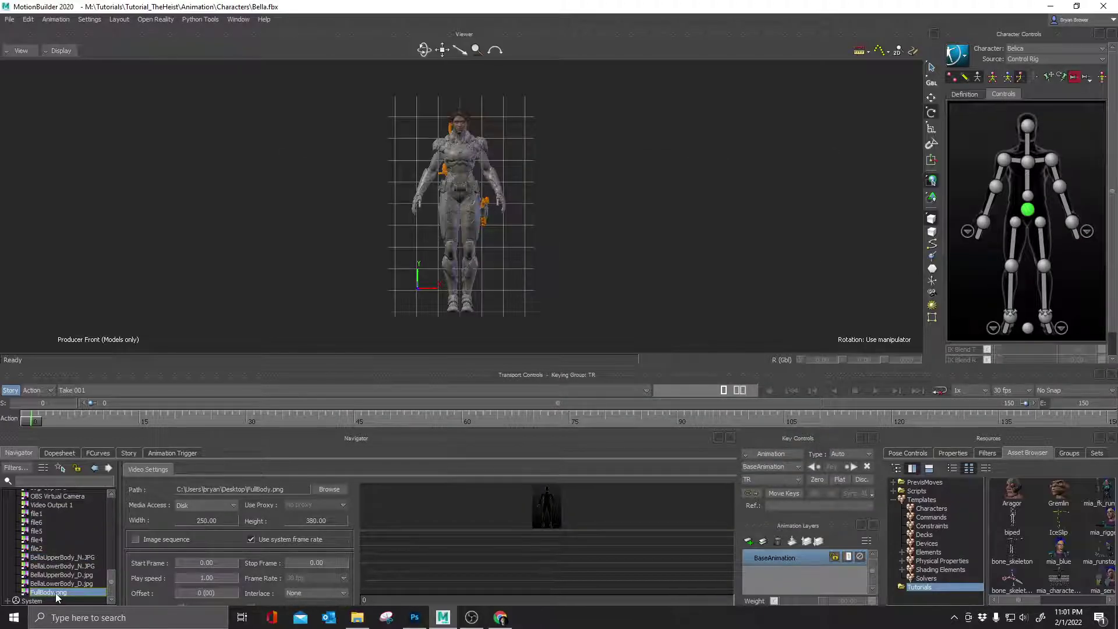
scroll(55, 550, up, 3)
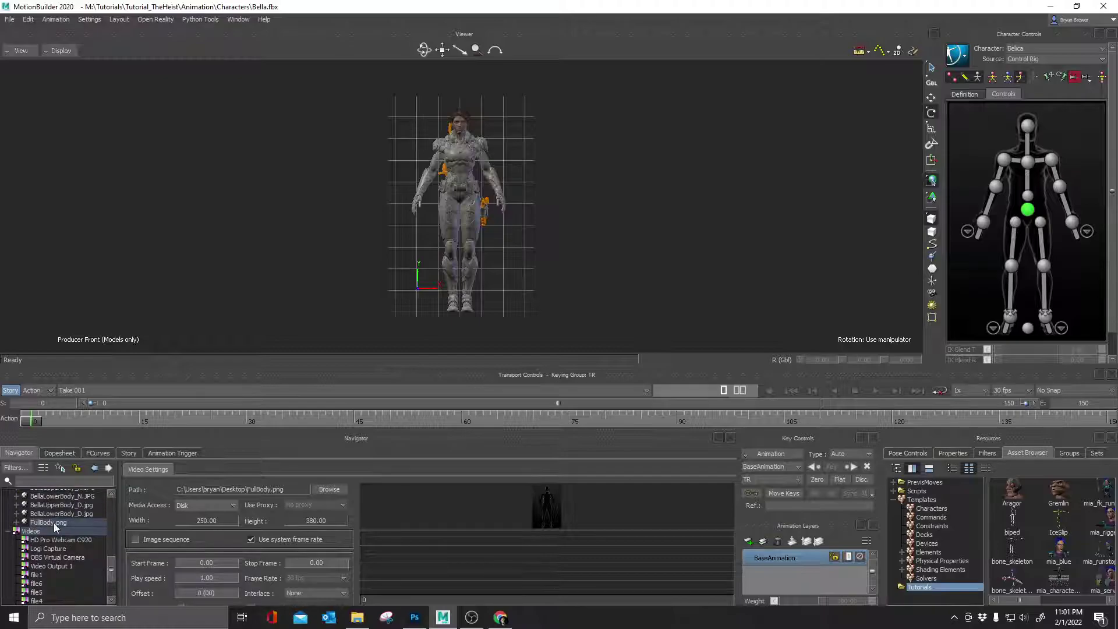
scroll(58, 553, up, 2)
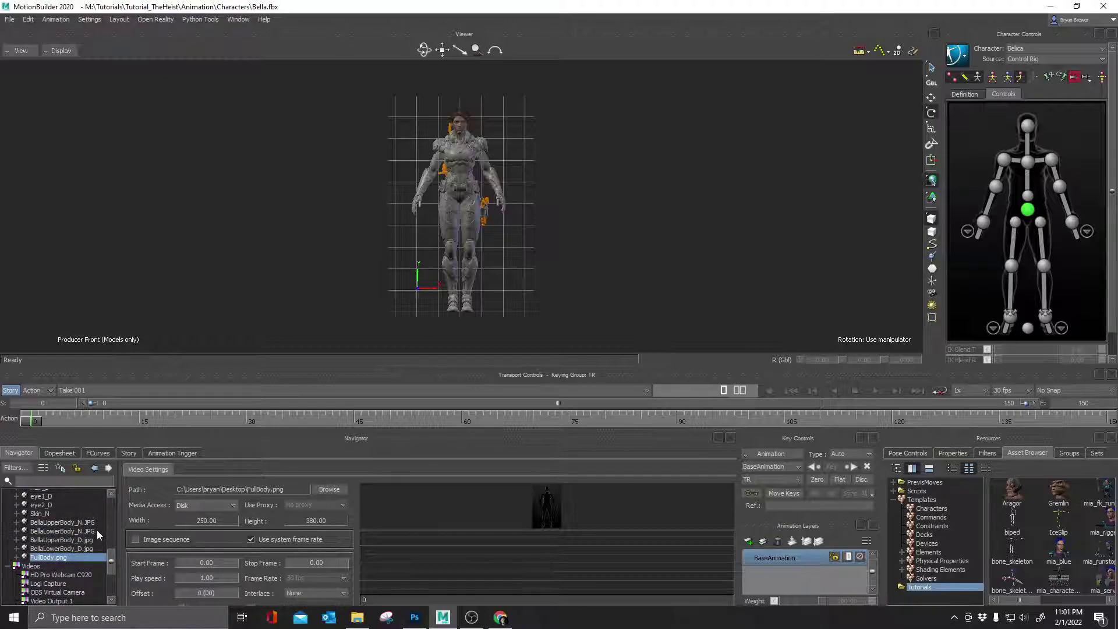
scroll(97, 530, up, 1)
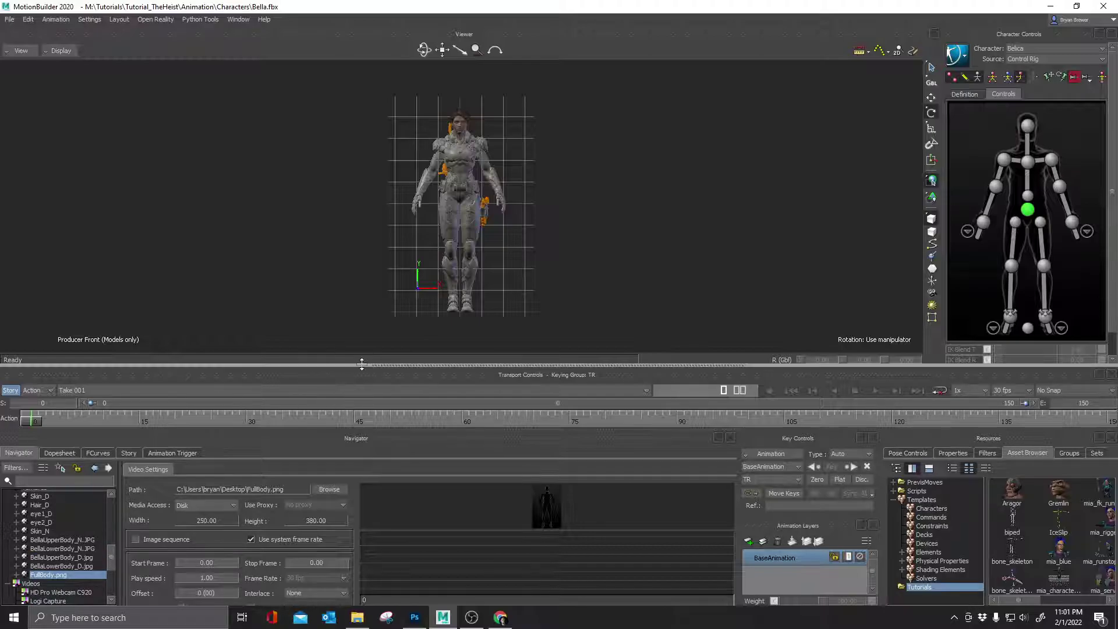
Enlarge the lower panels and assign FullBody.png to the Producer Front camera.
drag(342, 362, 342, 268)
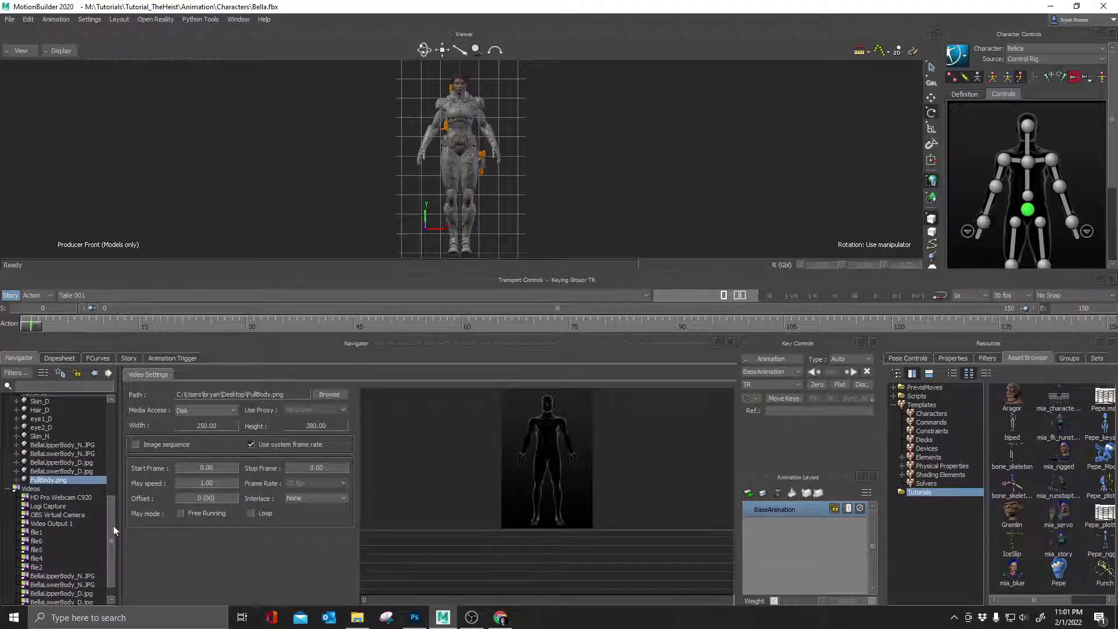
drag(113, 525, 121, 438)
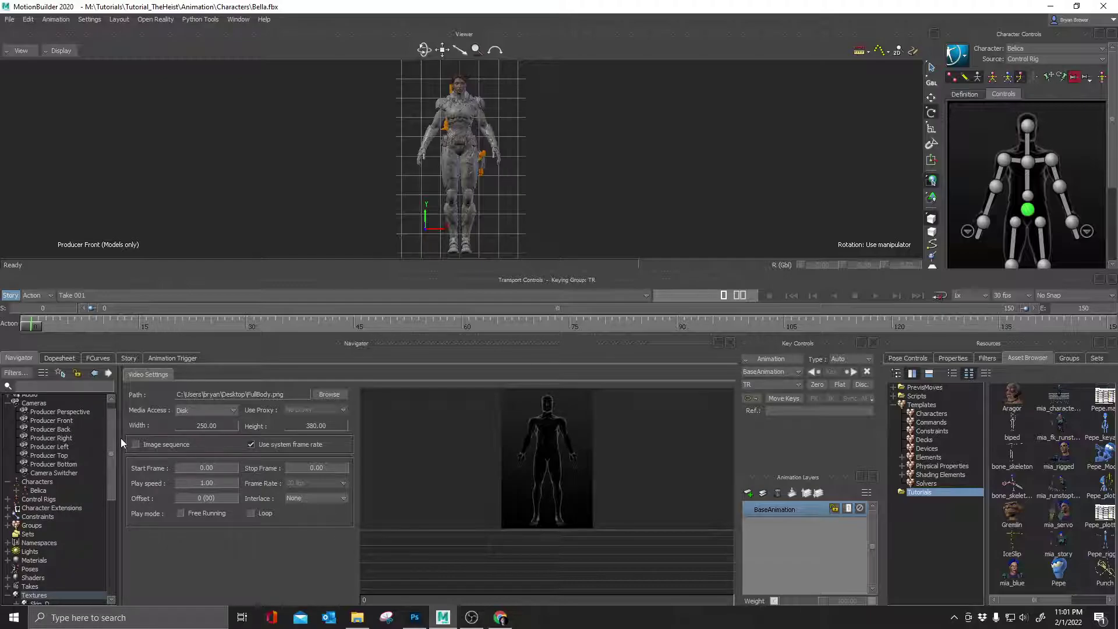
scroll(113, 474, down, 1)
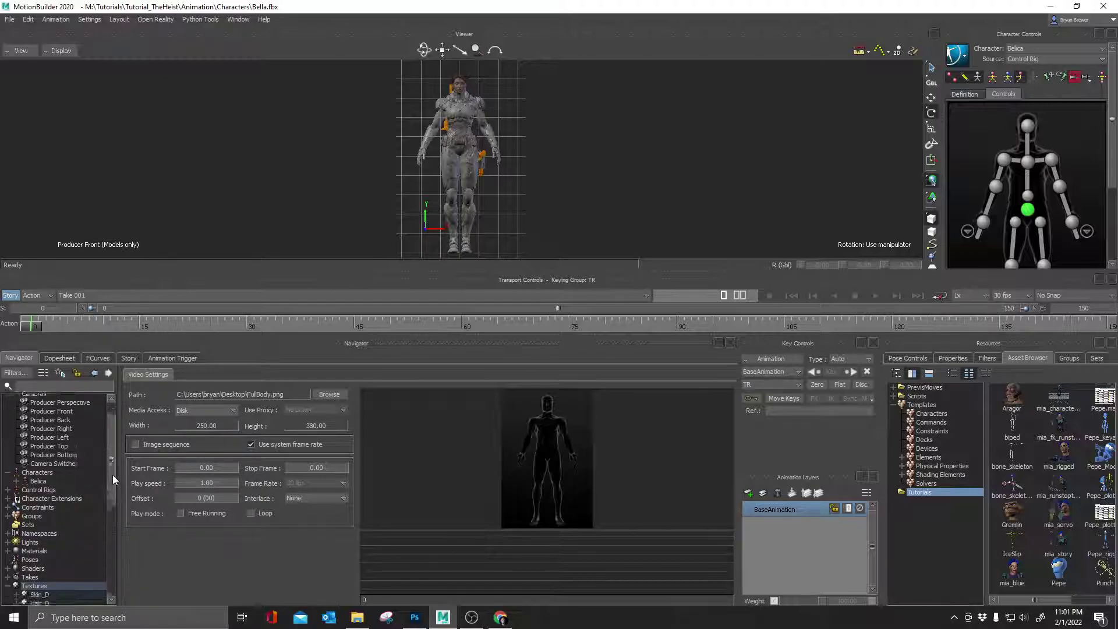
drag(113, 474, 113, 521)
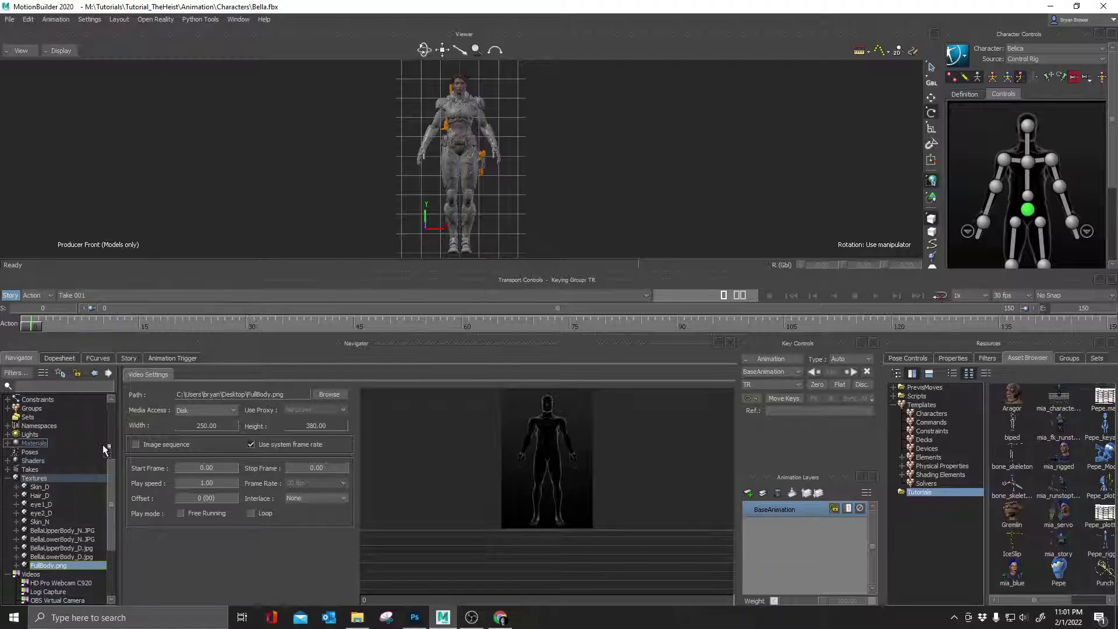
scroll(93, 445, up, 5)
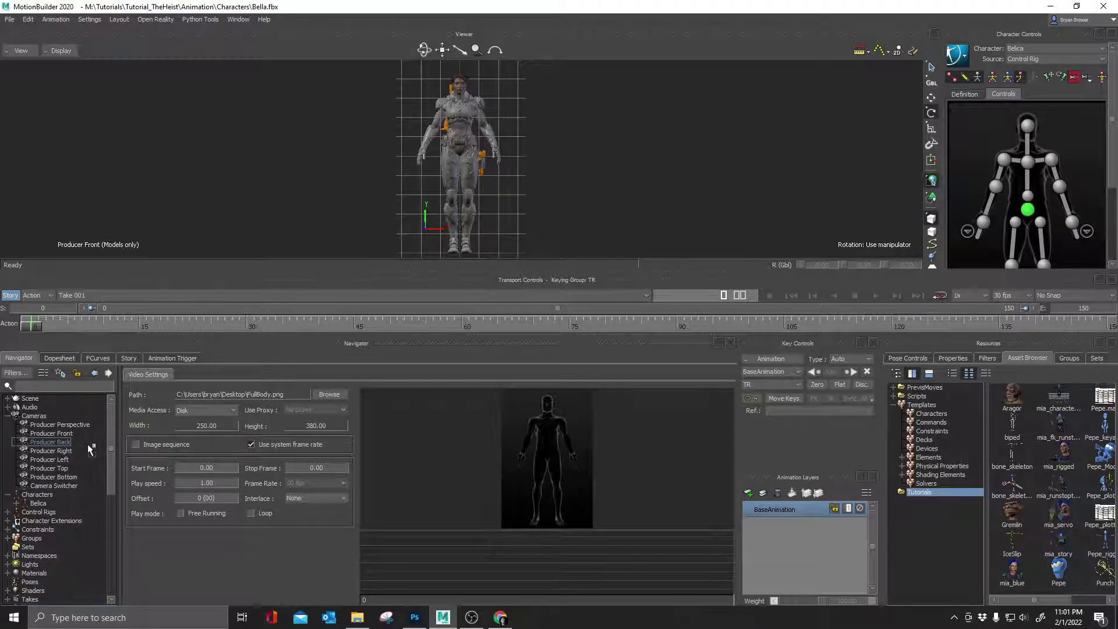
drag(90, 449, 65, 435)
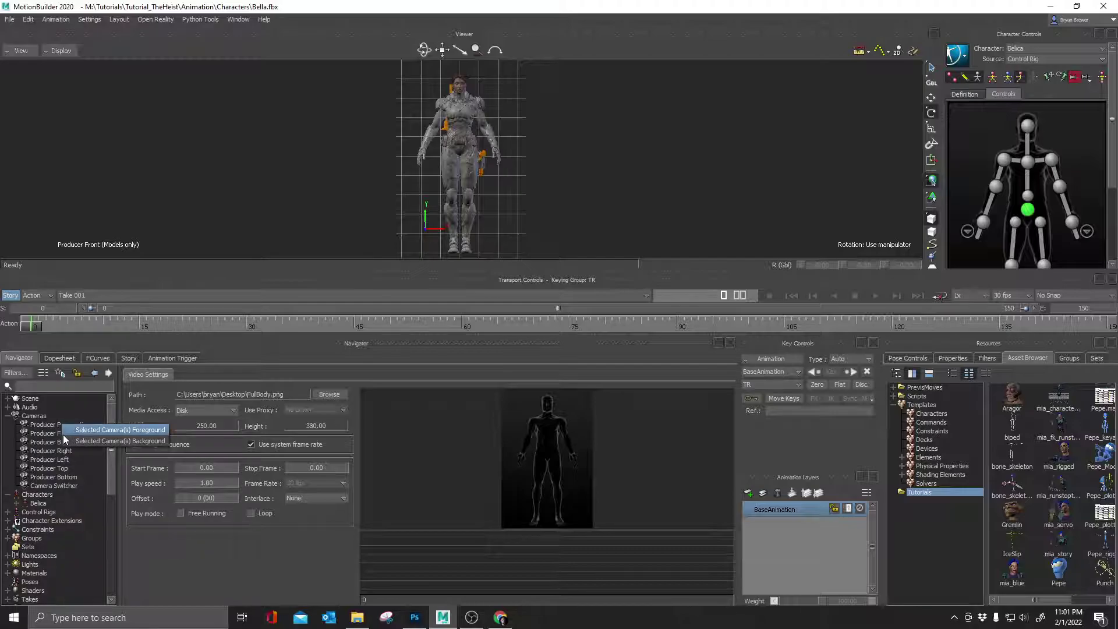
Turn on Selected Camera(s) Background, then zoom out and back in to frame Belica.
click(145, 441)
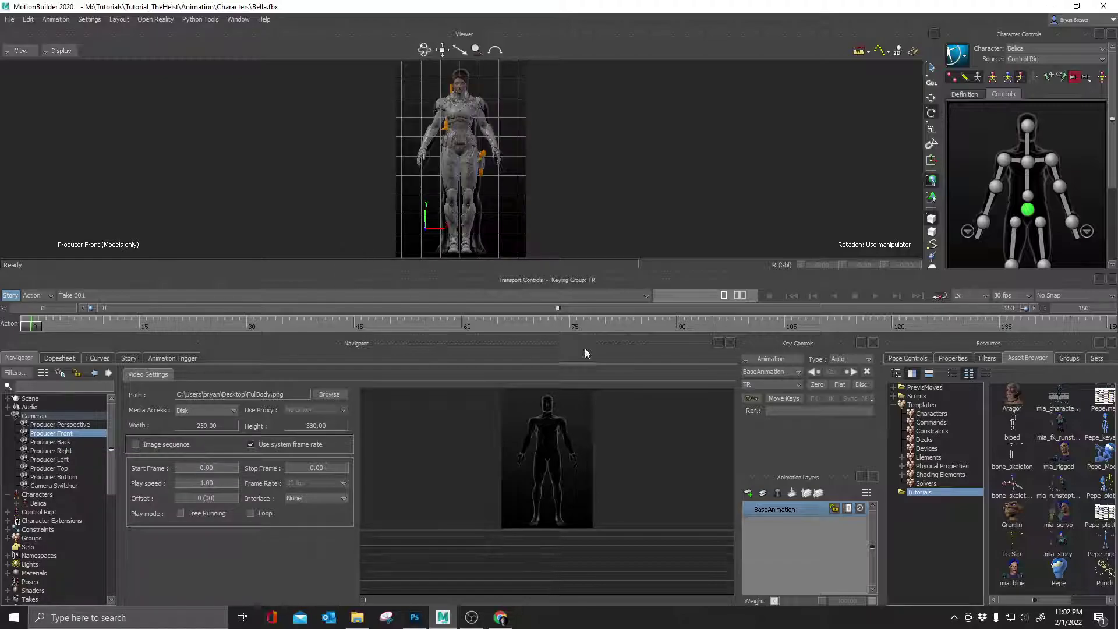
ctrl+drag(492, 171, 372, 146)
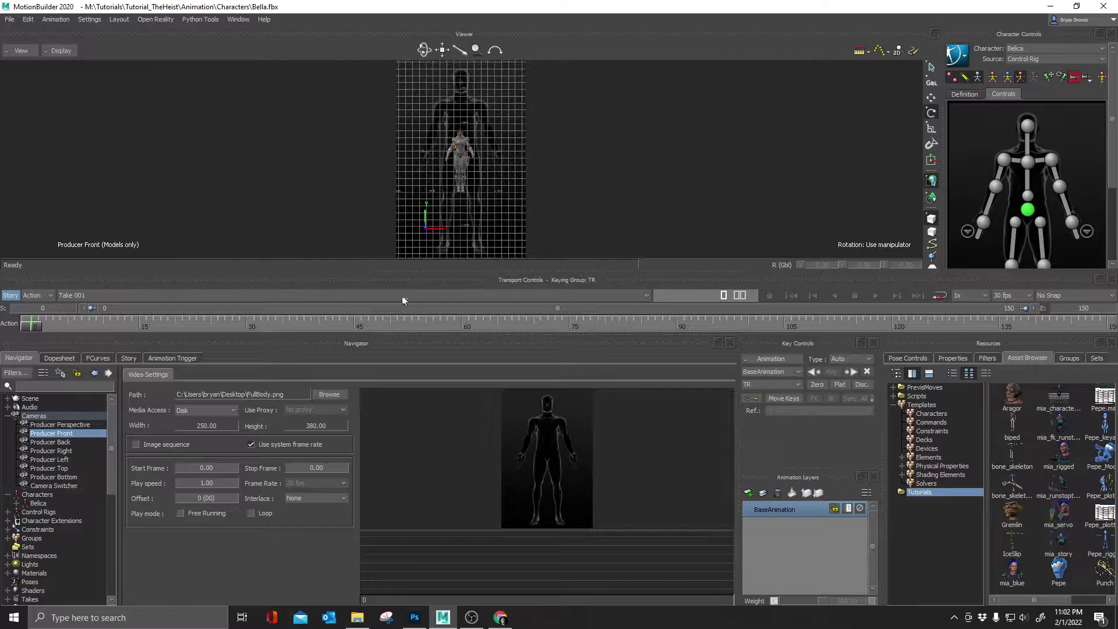
ctrl+drag(473, 192, 515, 150)
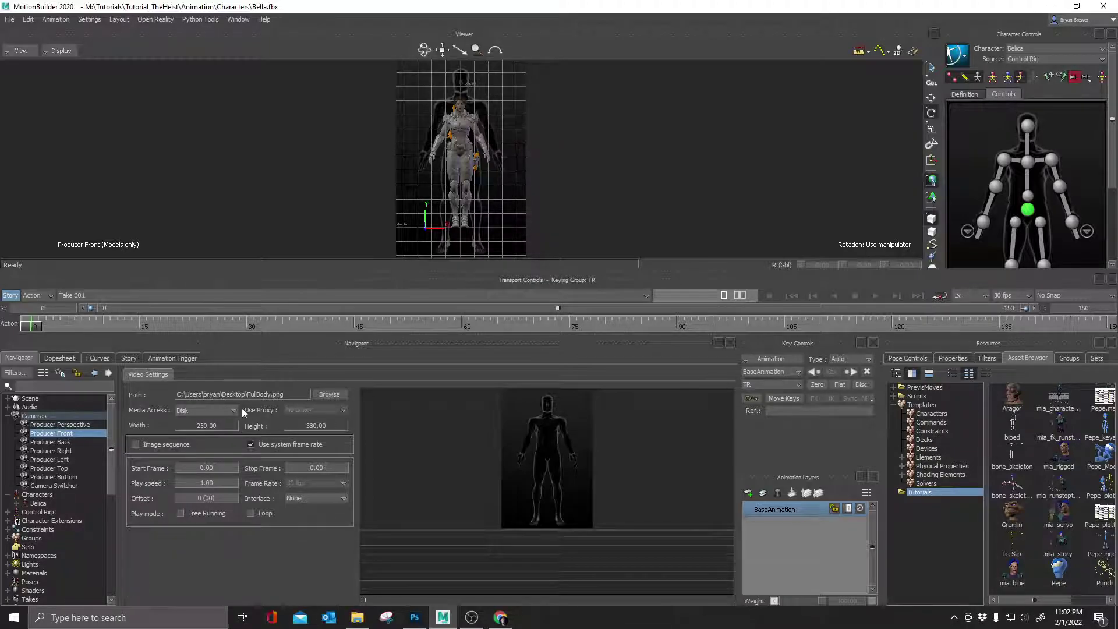
Turn off the Producer Front camera's grid, zoom in on Belica, and heighten the viewer.
click(45, 433)
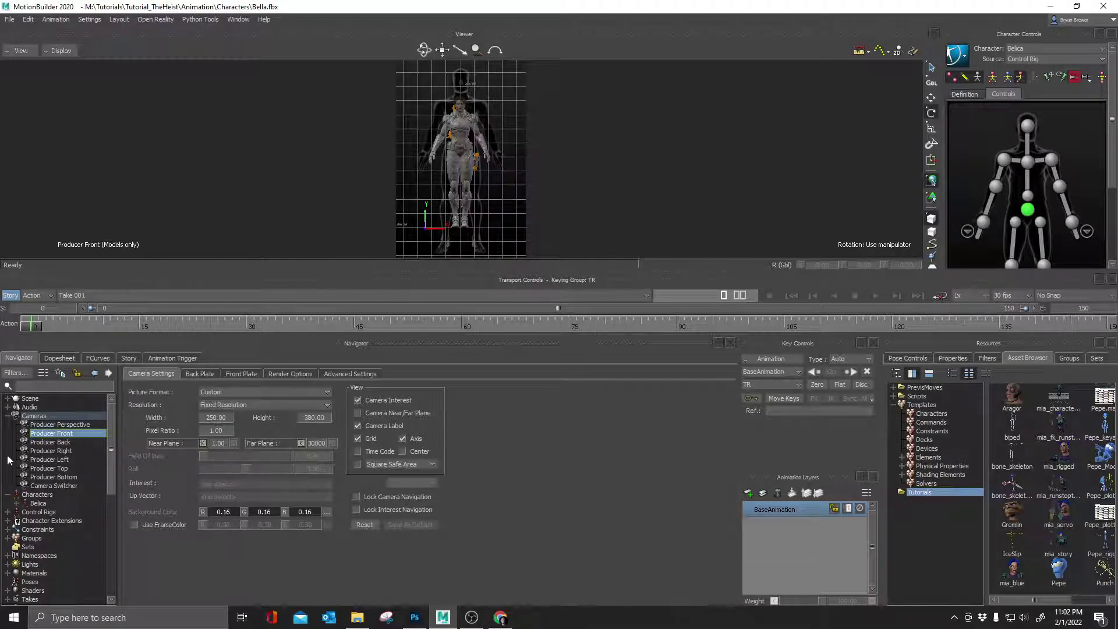
click(359, 438)
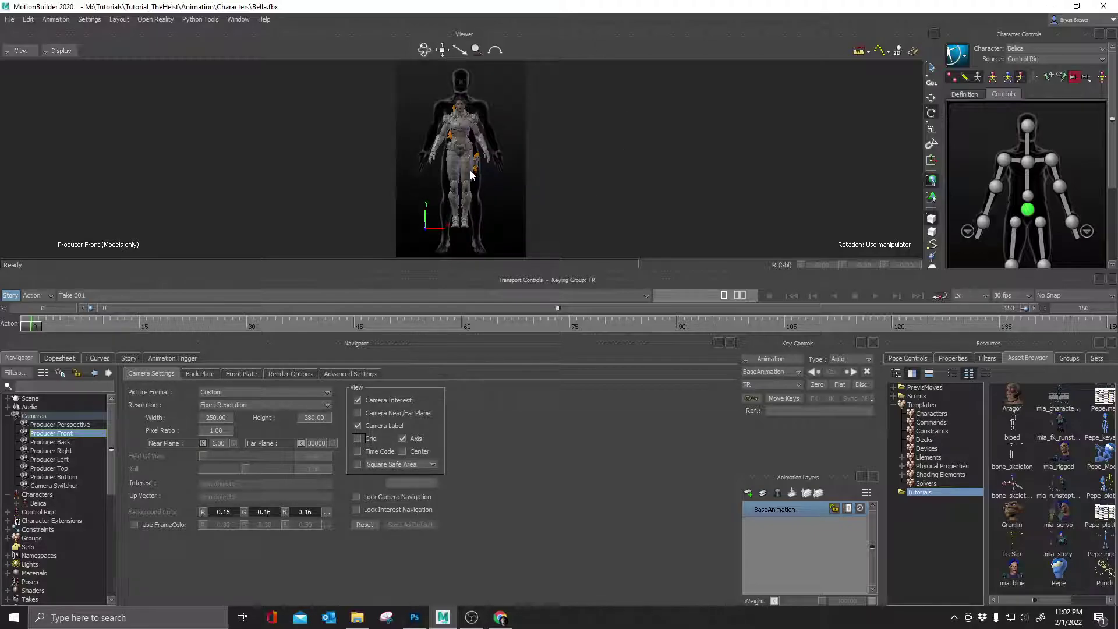
ctrl+drag(483, 179, 514, 236)
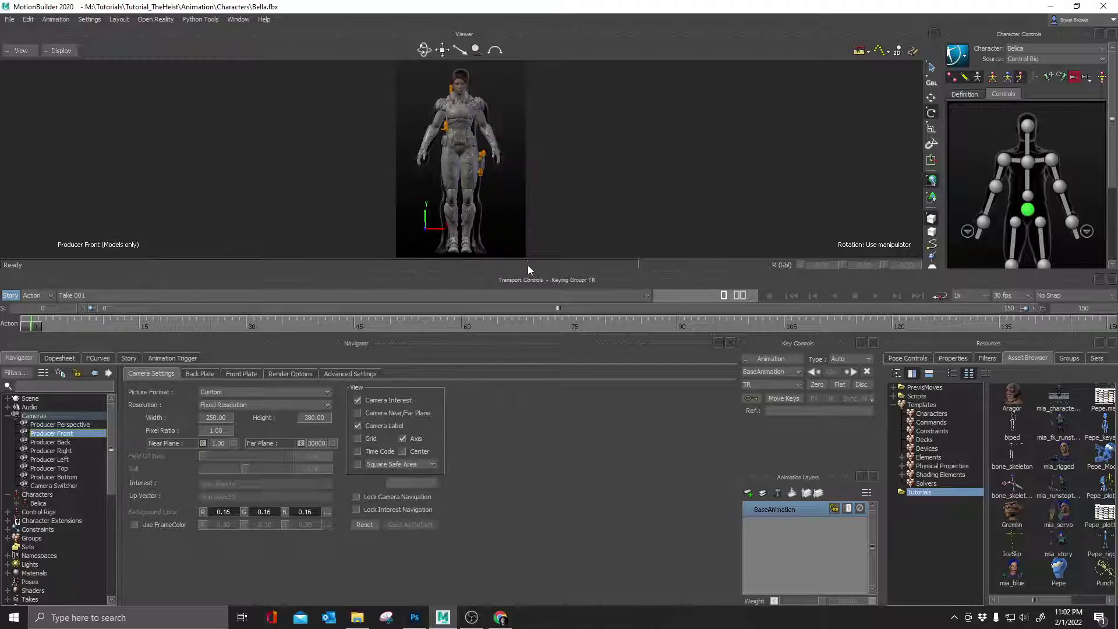
drag(528, 276, 521, 371)
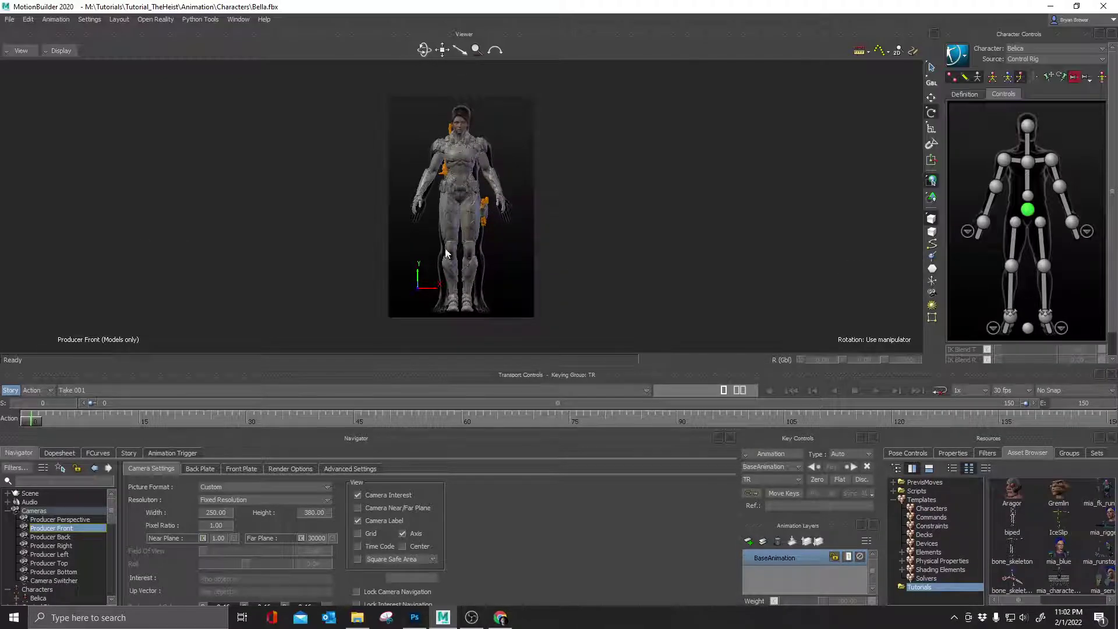
Rotate Belica's right shoulder slightly, then rotate the right wrist in local mode.
click(1003, 160)
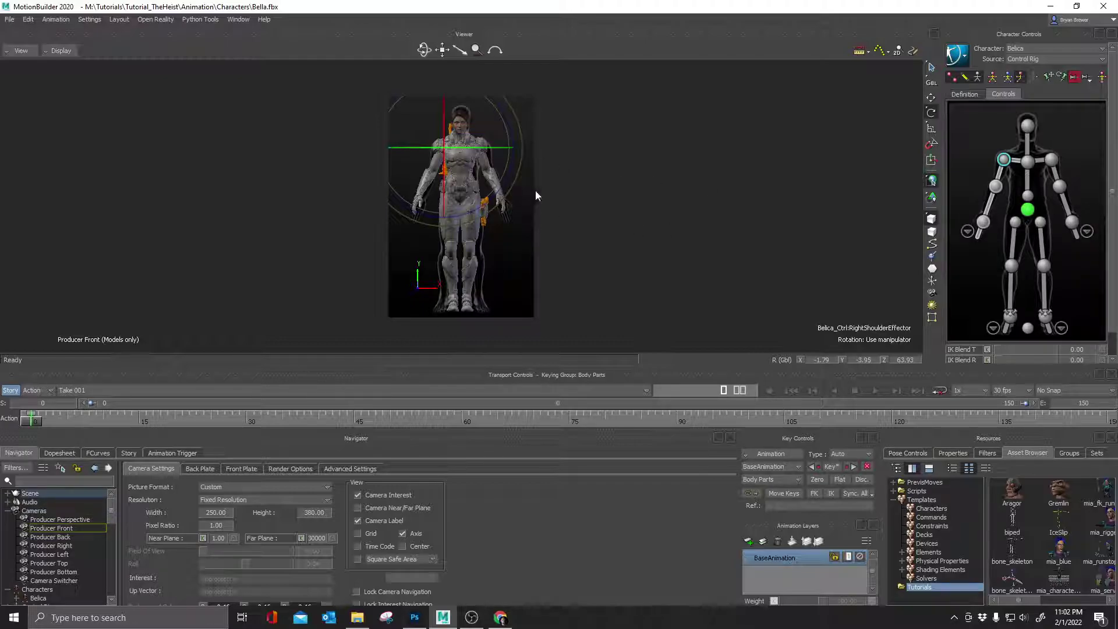
ctrl+drag(405, 249, 449, 227)
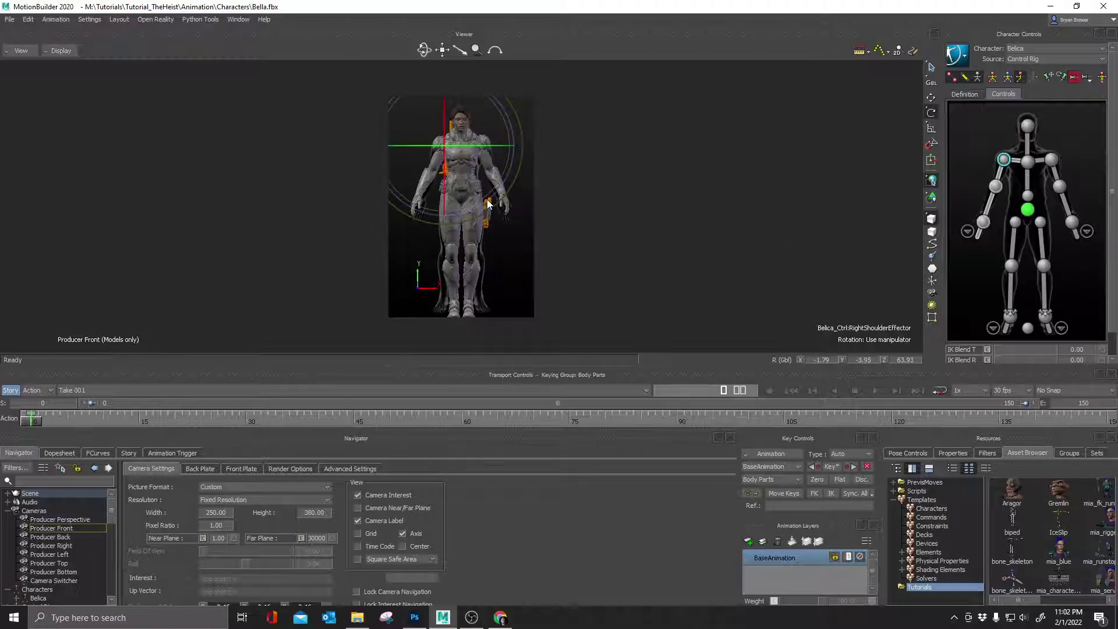
drag(488, 208, 493, 203)
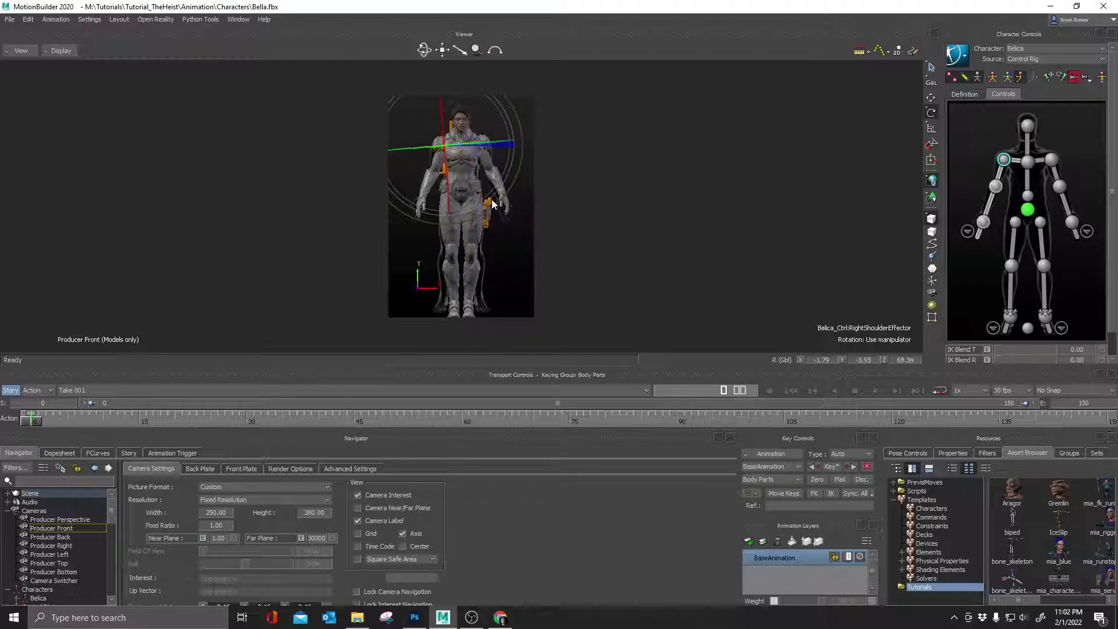
click(486, 204)
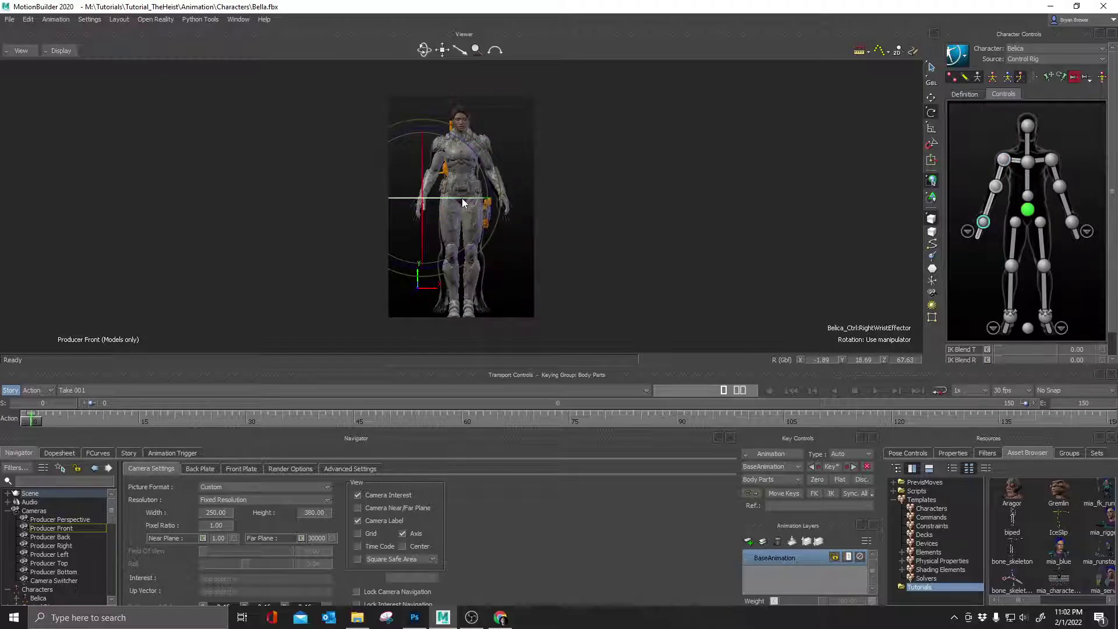
key(l)
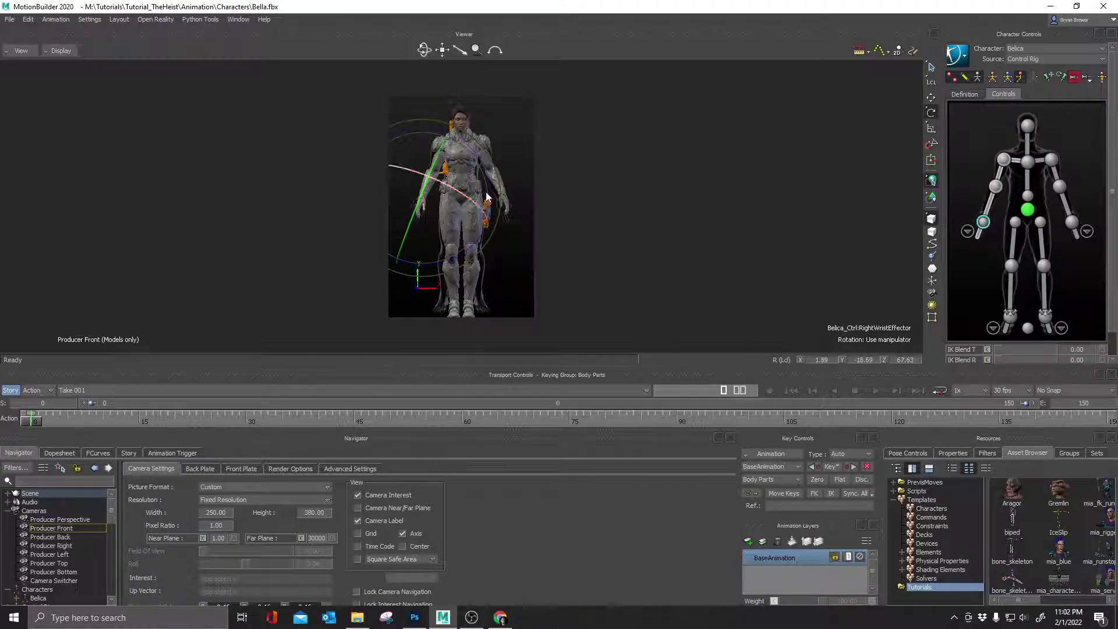
drag(487, 197, 389, 209)
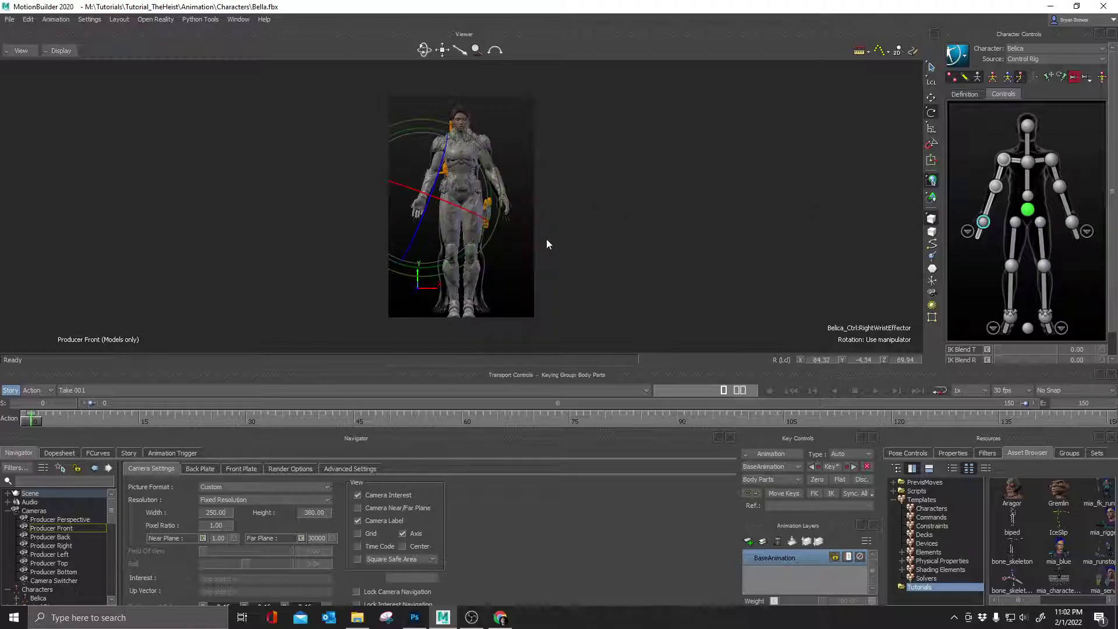
Rotate the right hip and right ankle, then shift the ankle along X to -18.21, 10.21, -7.30.
click(1014, 221)
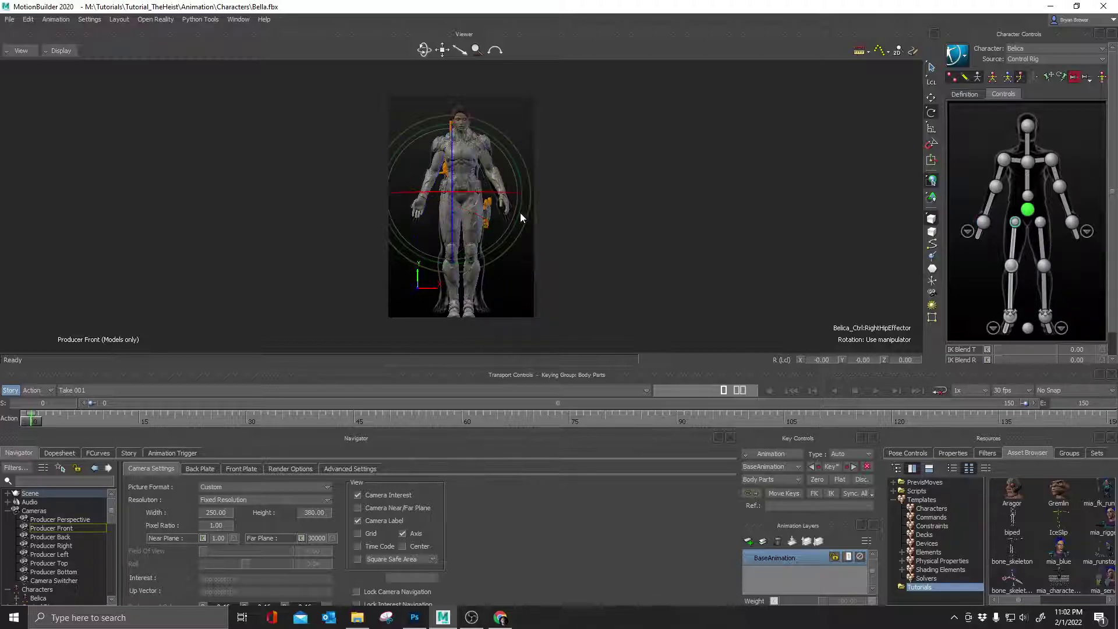
drag(513, 225, 516, 256)
click(1010, 315)
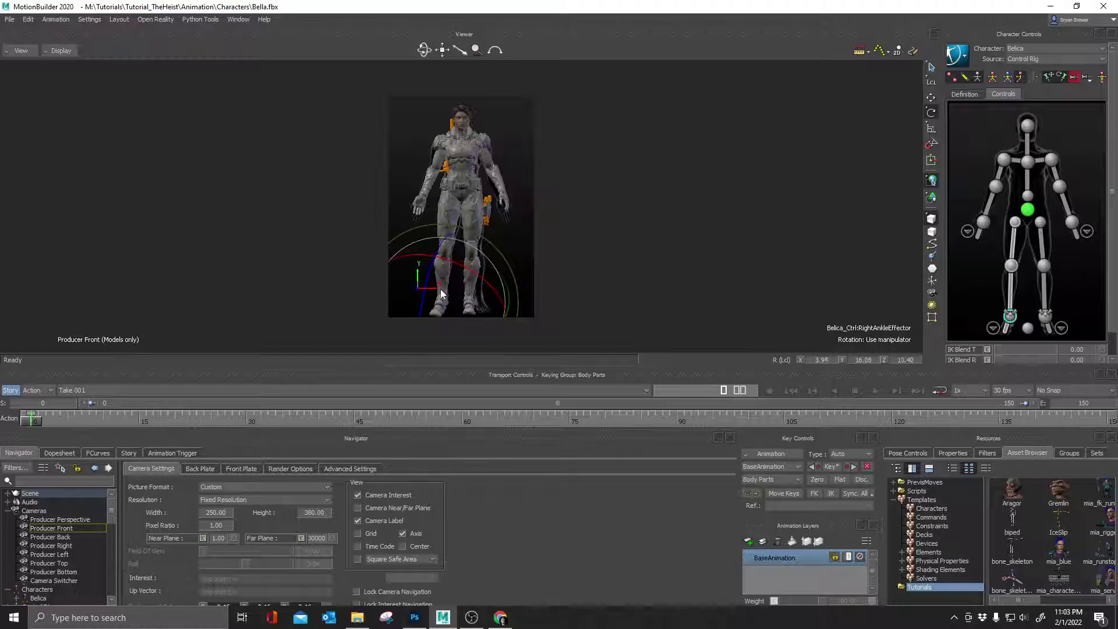
drag(489, 240, 488, 244)
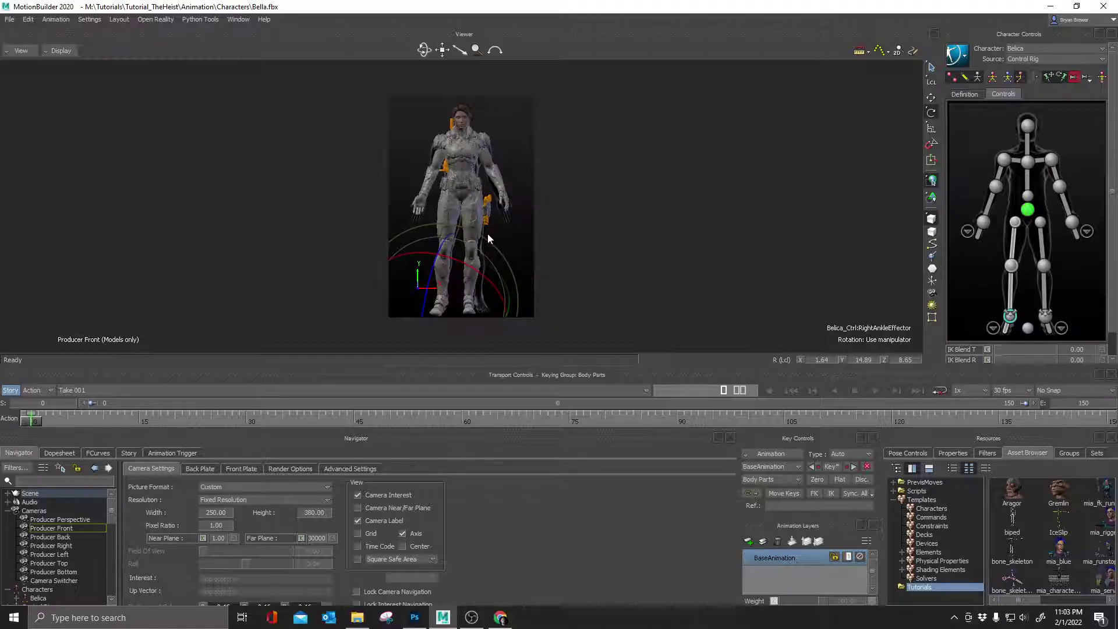
drag(487, 233, 488, 277)
key(t)
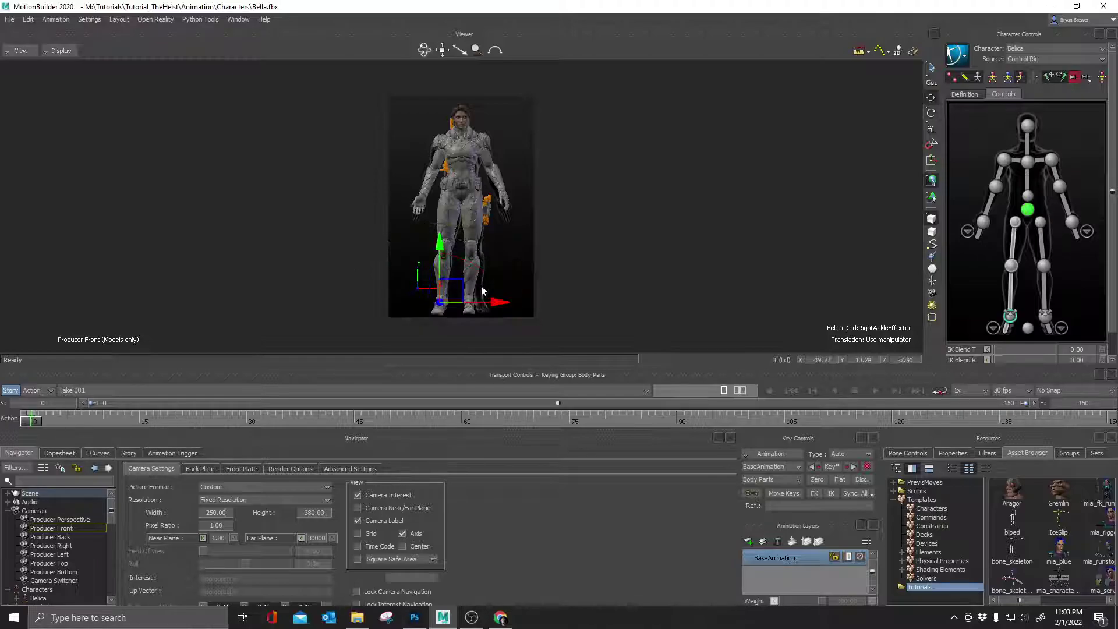
drag(497, 302, 501, 302)
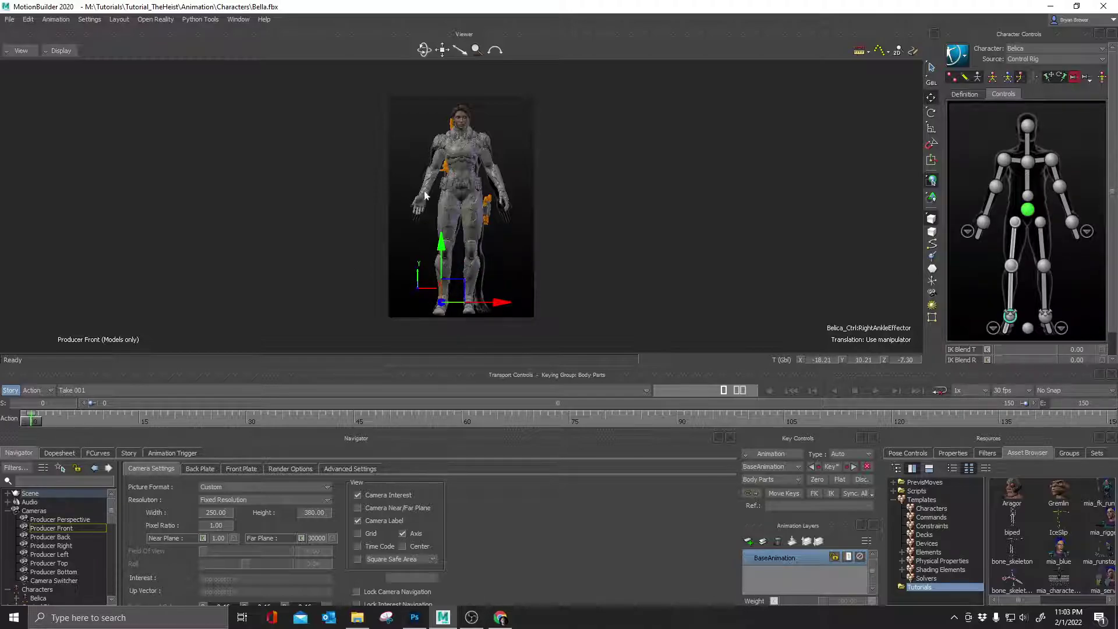
In Pose Controls, select the Hips, set keying to Full Body, and create a new pose.
click(914, 453)
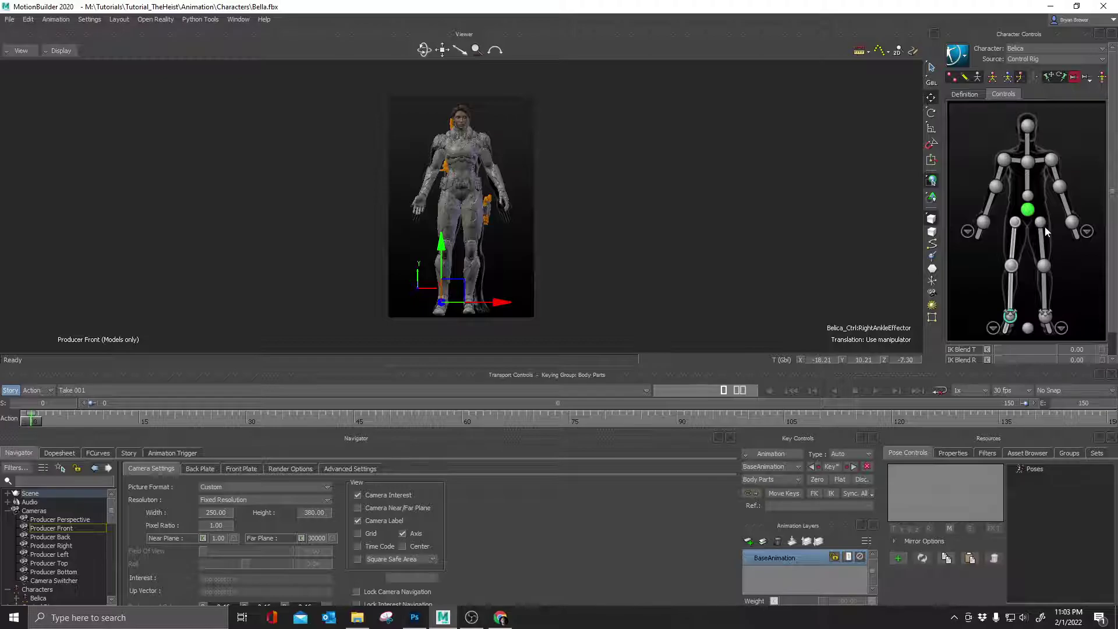
click(1027, 210)
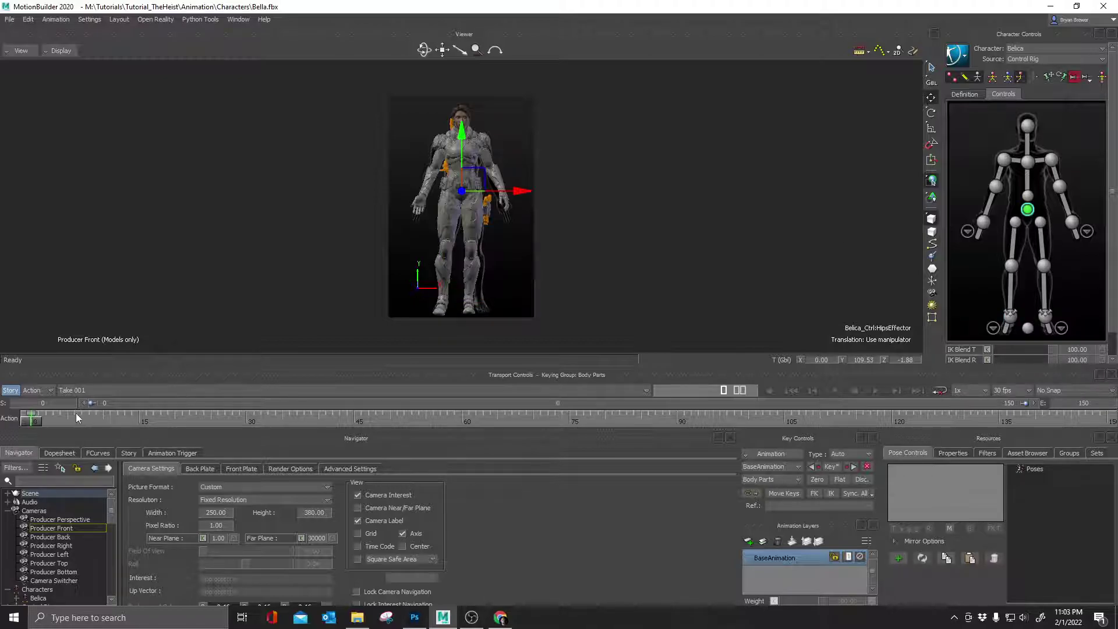
click(993, 76)
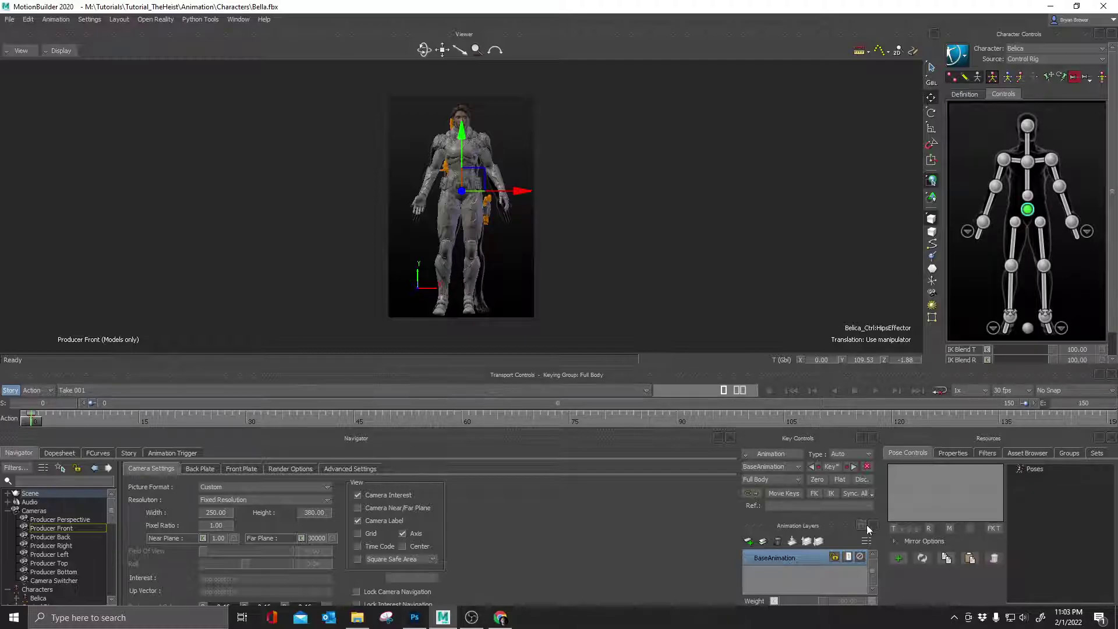
click(898, 558)
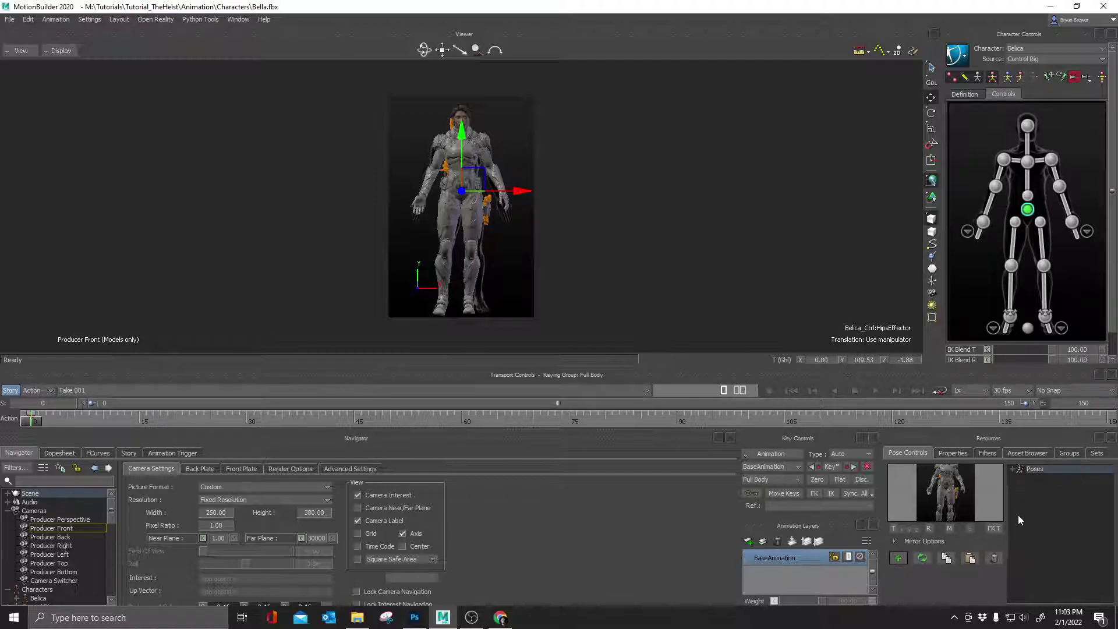
Select the left shoulder and left hip effectors and paste the stored pose onto Belica.
click(1051, 159)
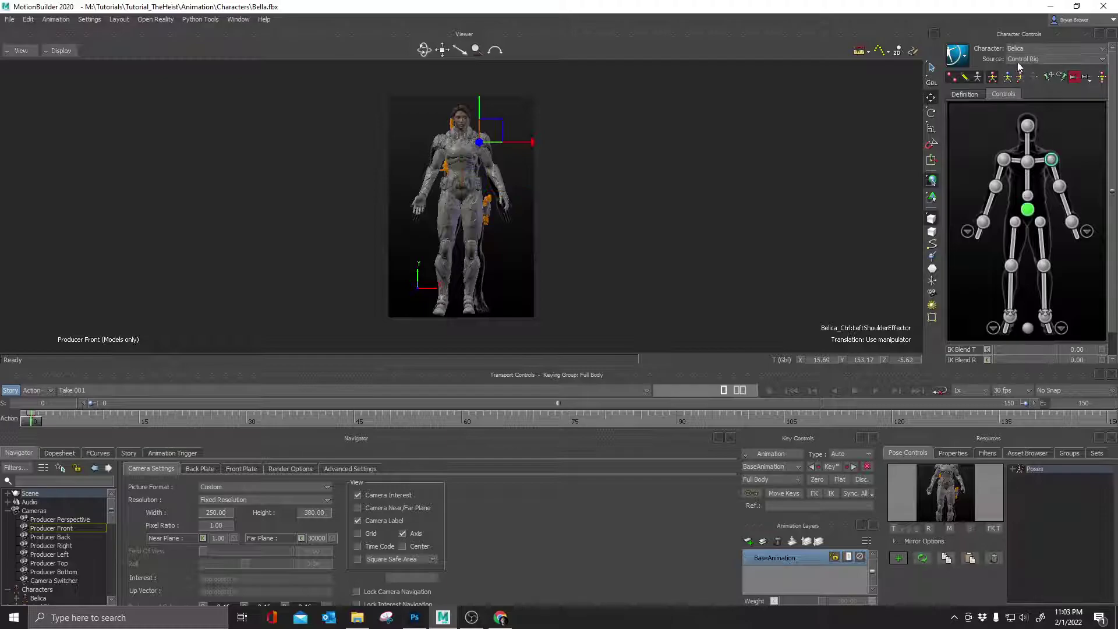
click(1020, 77)
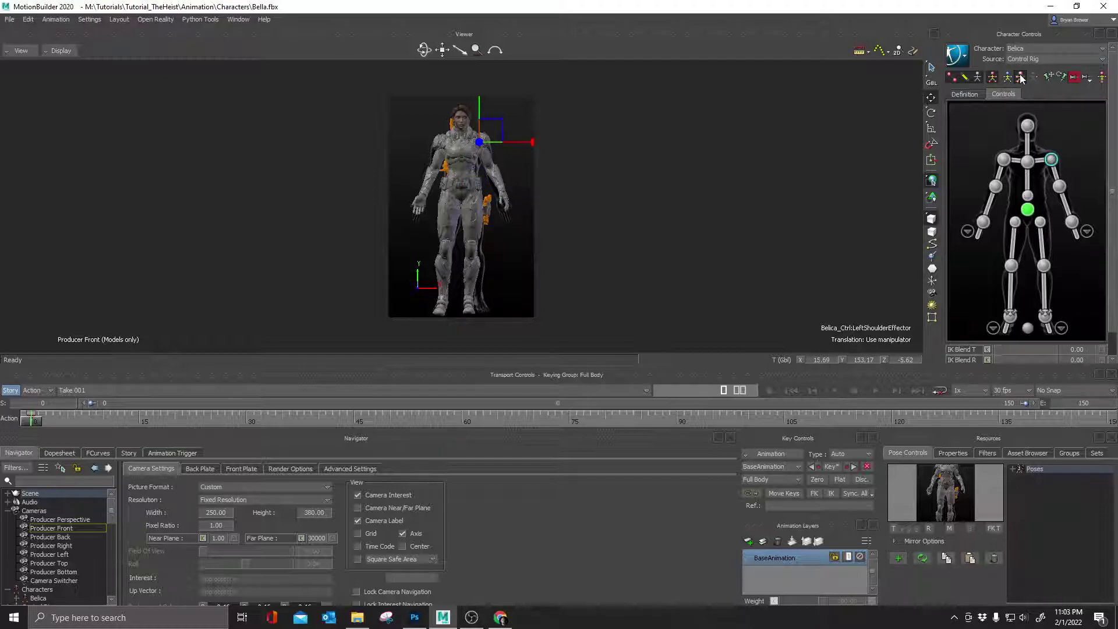
click(1041, 222)
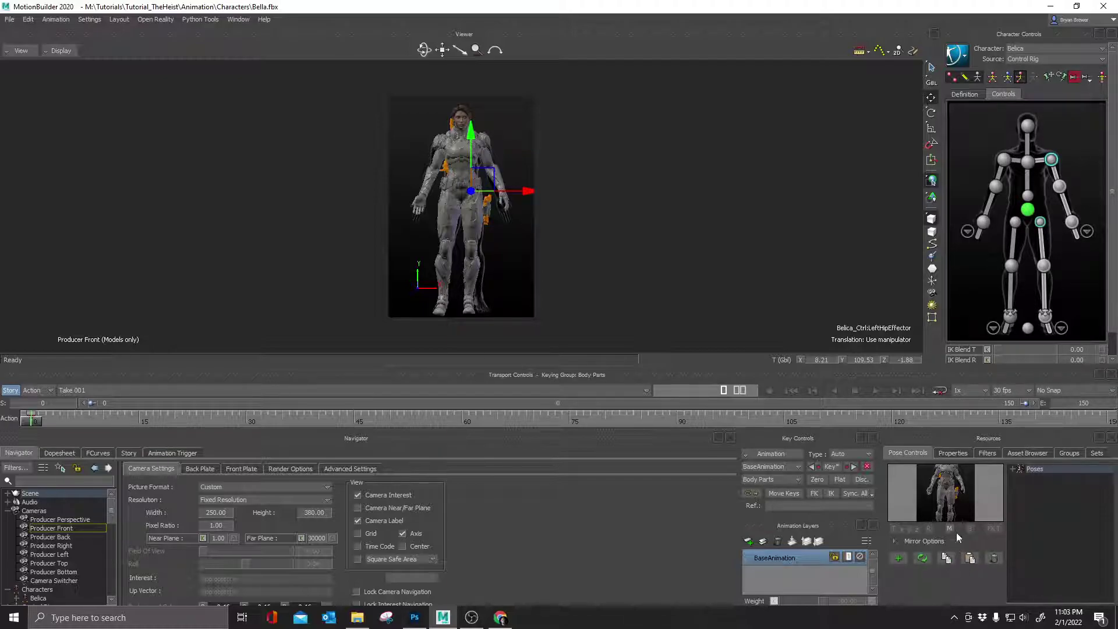
click(970, 558)
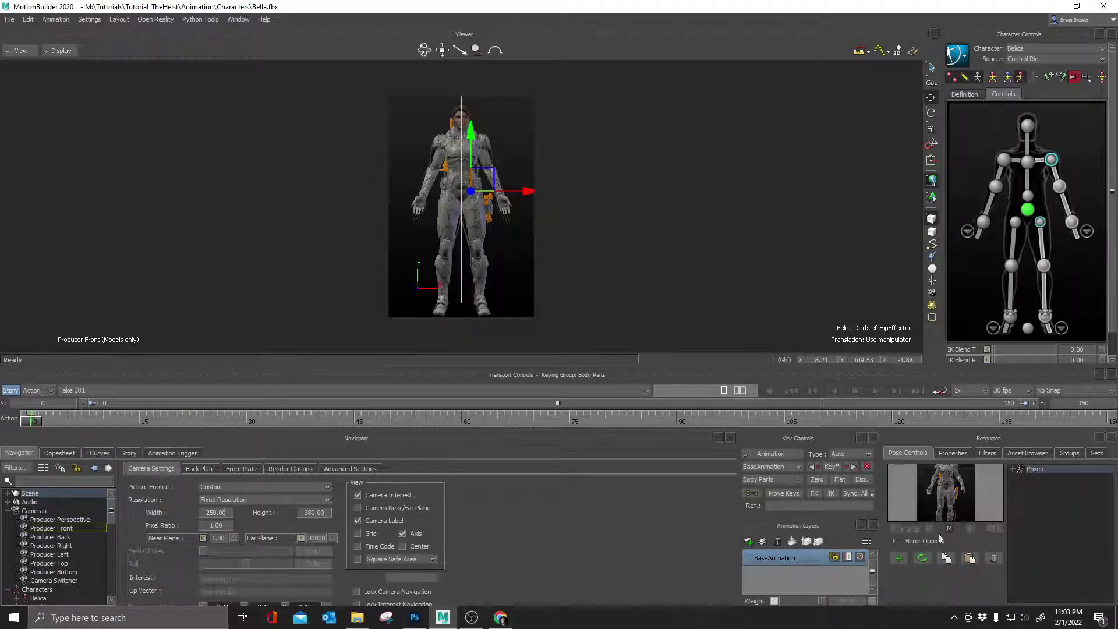
Reselect the hips, confirm the 150 end frame, and play the take back to frame 0.
click(538, 214)
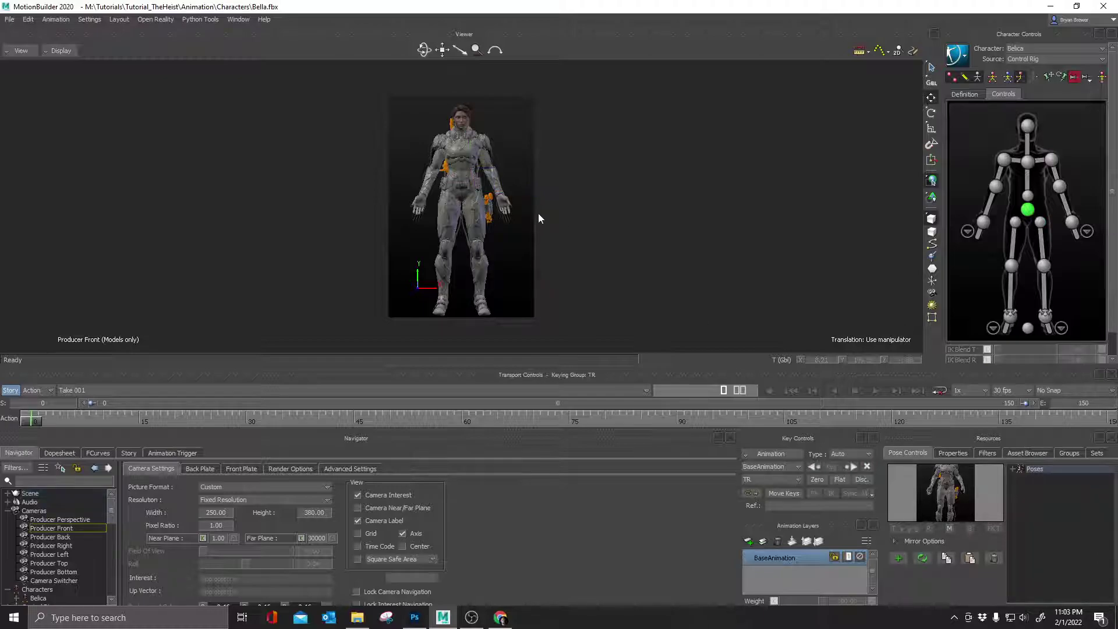
scroll(548, 222, up, 2)
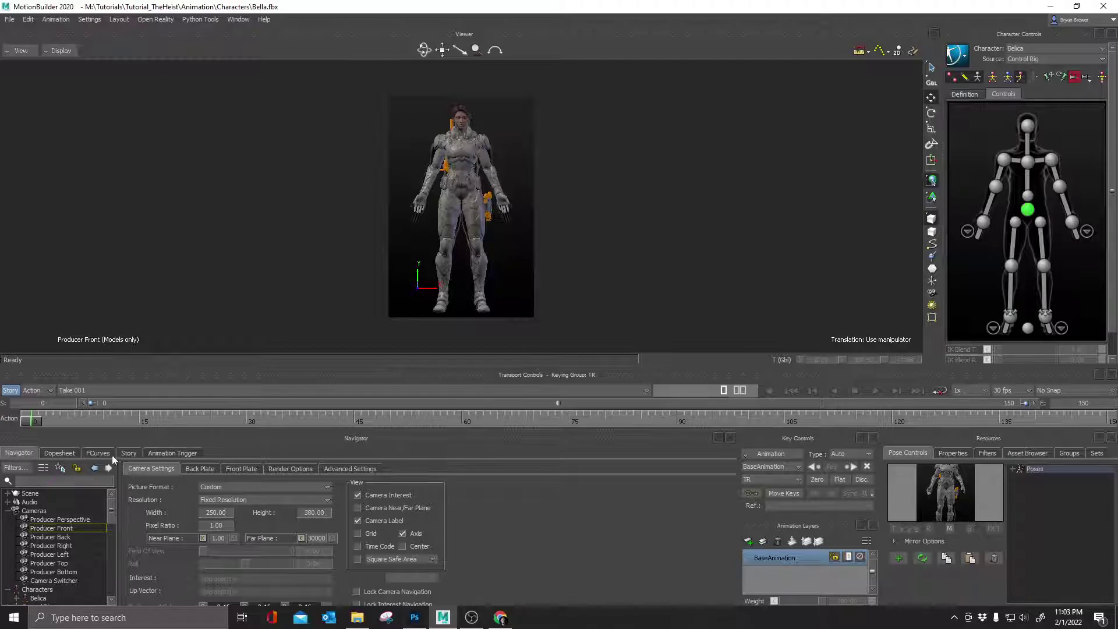
click(1028, 211)
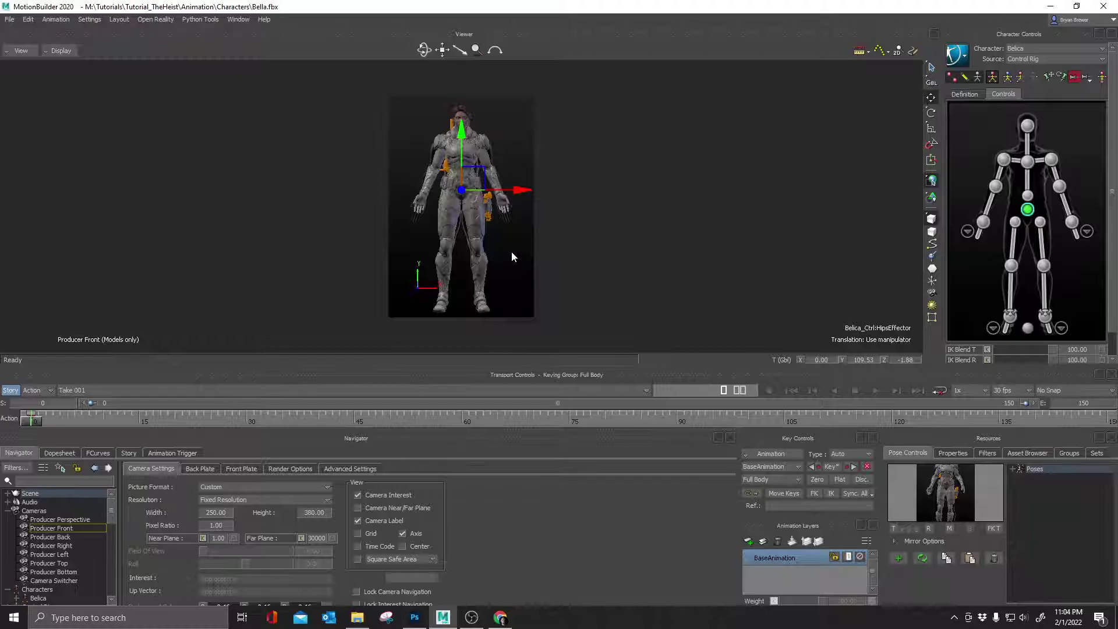
click(1082, 403)
key(Return)
key(space)
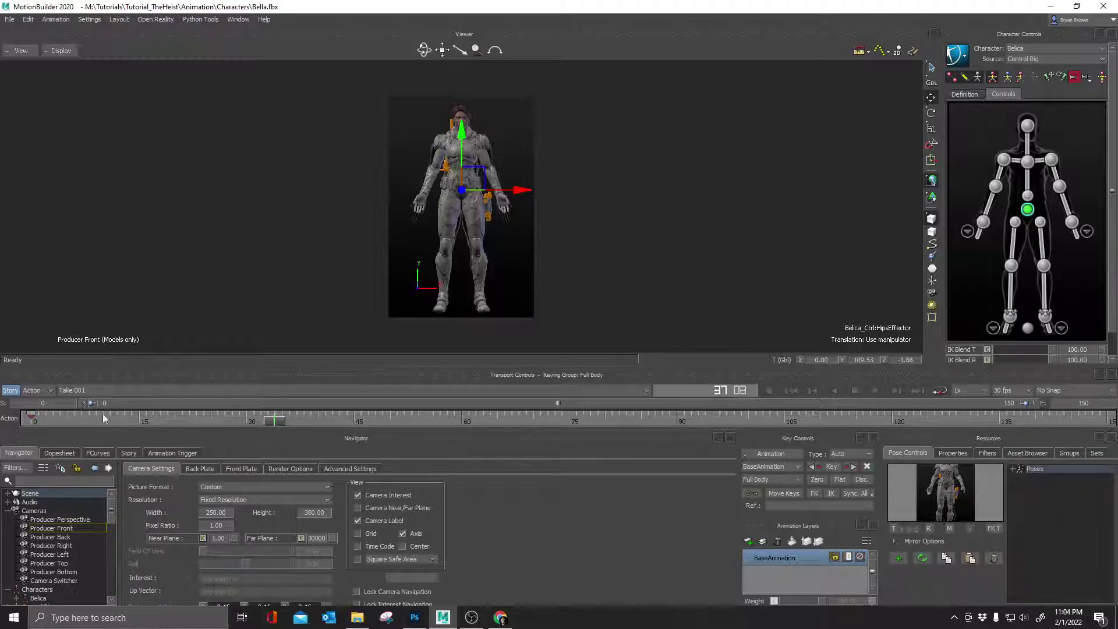
click(23, 415)
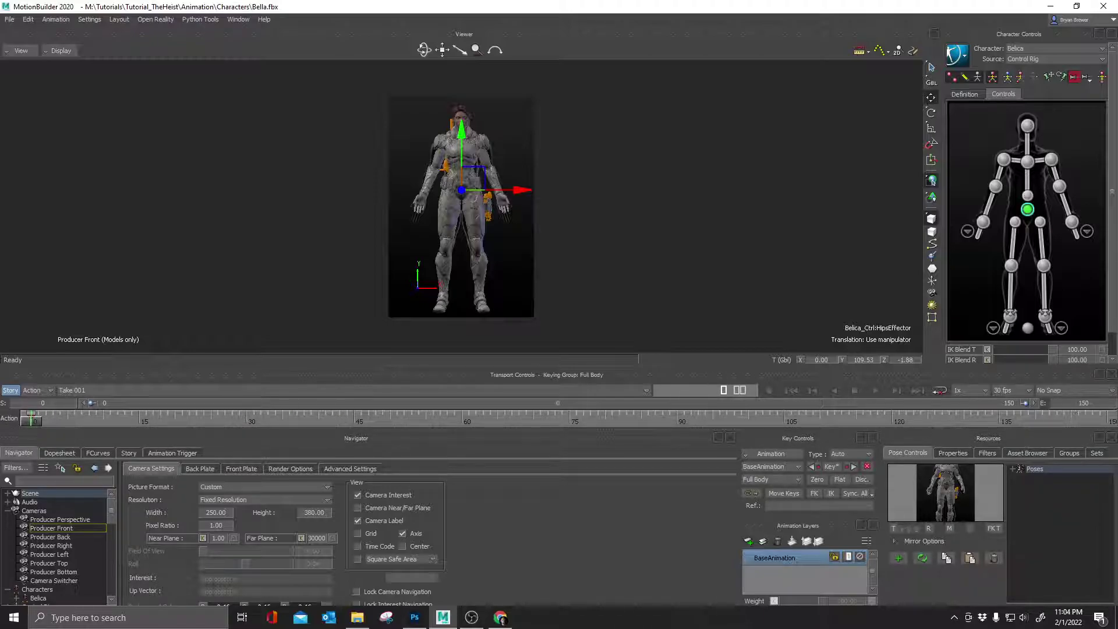
Set the timeline's end frame to 1 and check the last and first frames.
double_click(1094, 403)
text(12)
key(Return)
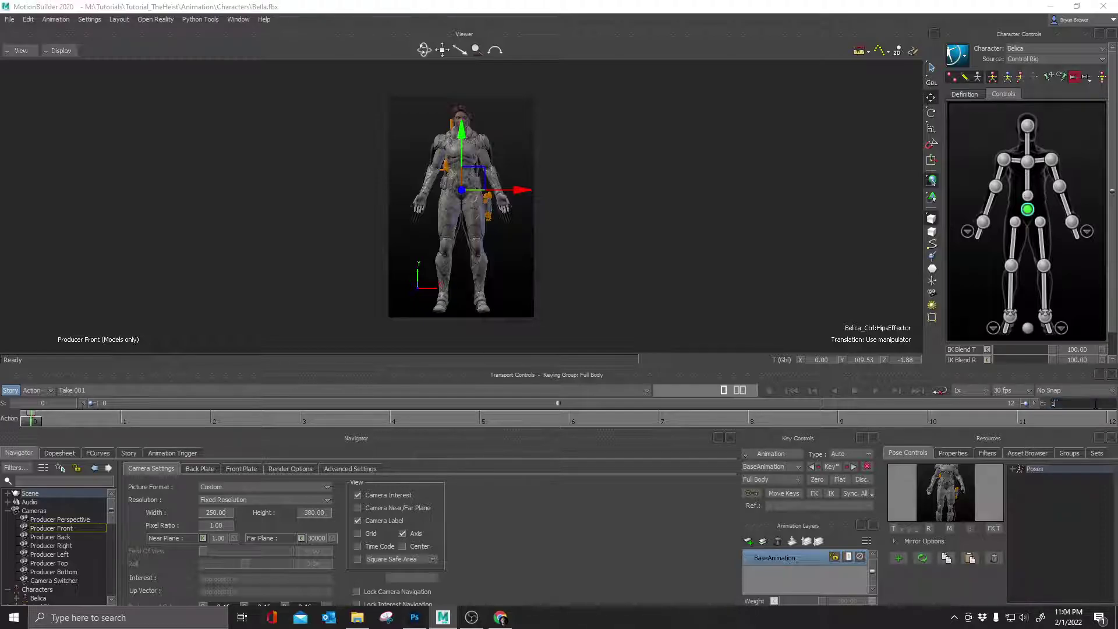
key(Return)
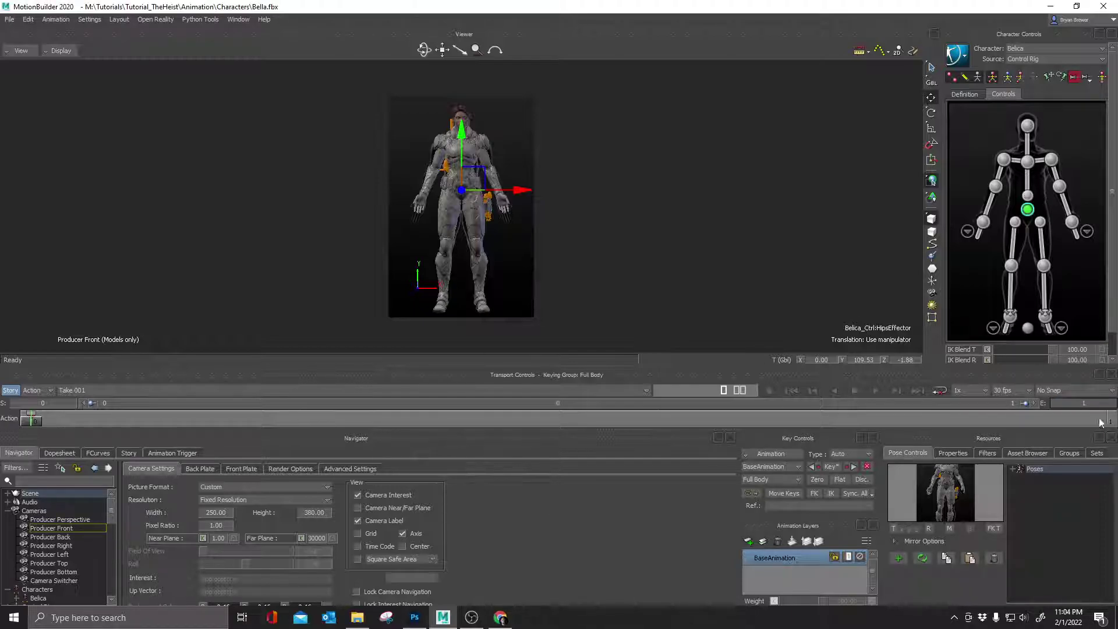
click(1101, 421)
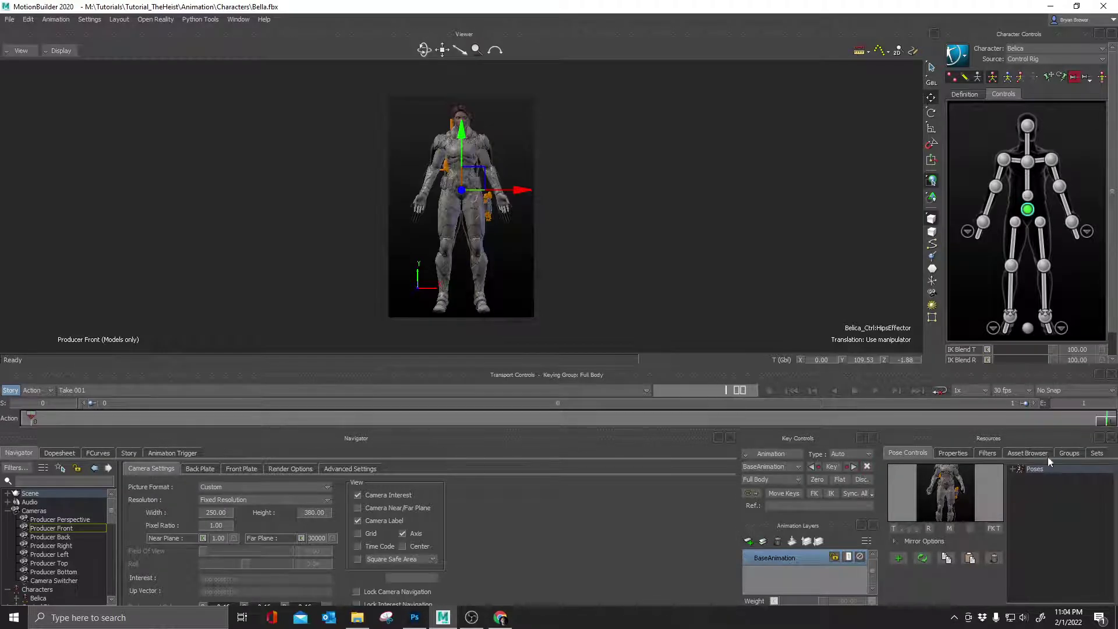
click(32, 419)
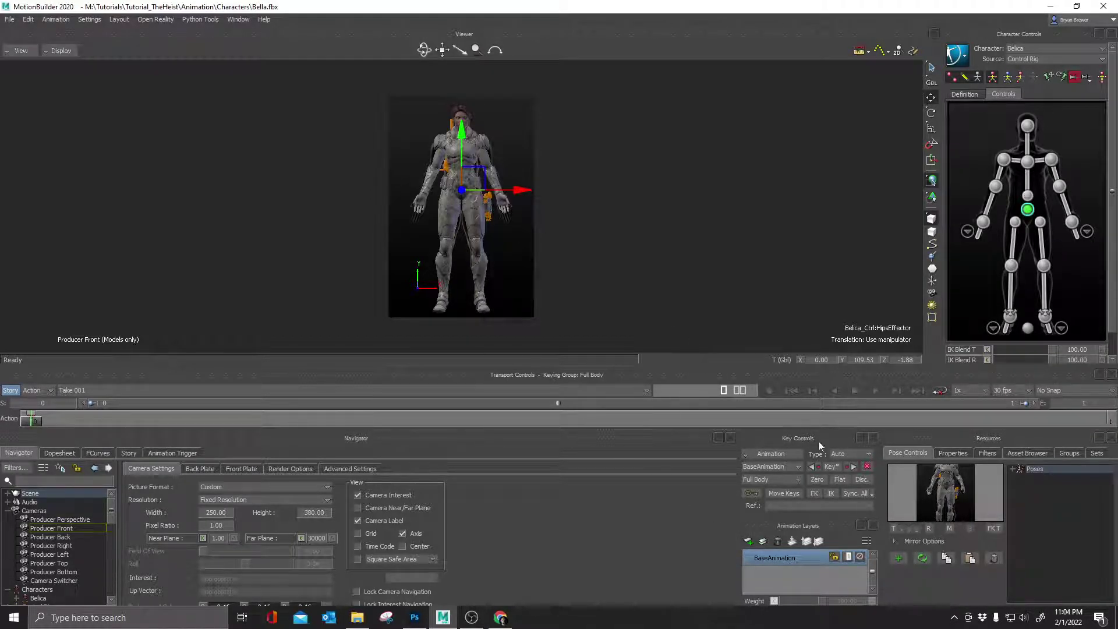
Clear FullBody.png from the Producer Front back plate's Background Texture using Remove All.
click(612, 196)
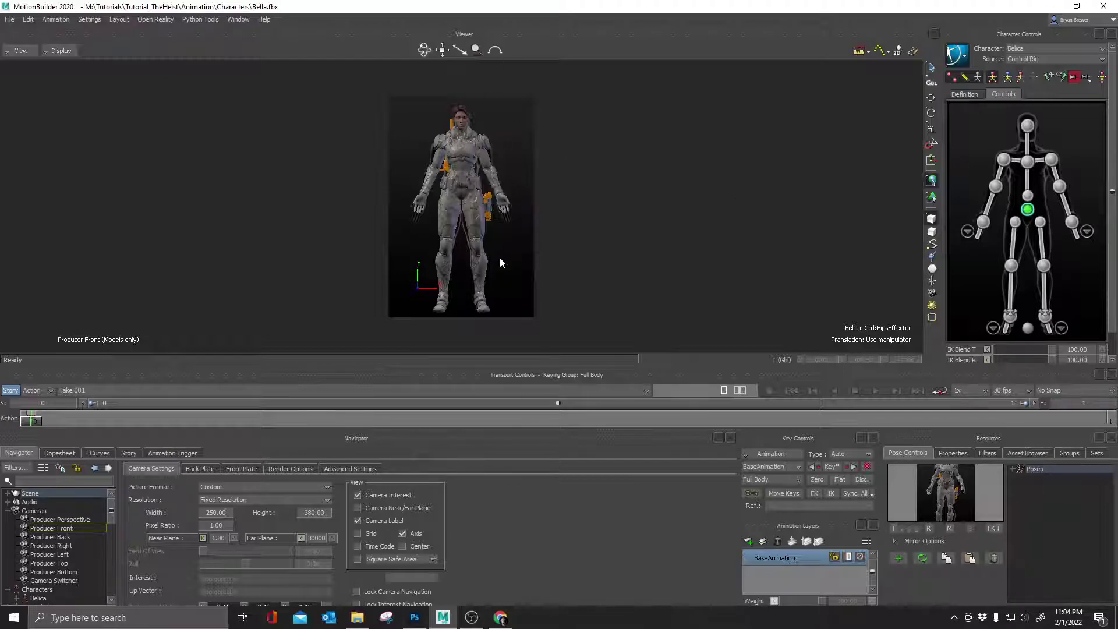
click(199, 470)
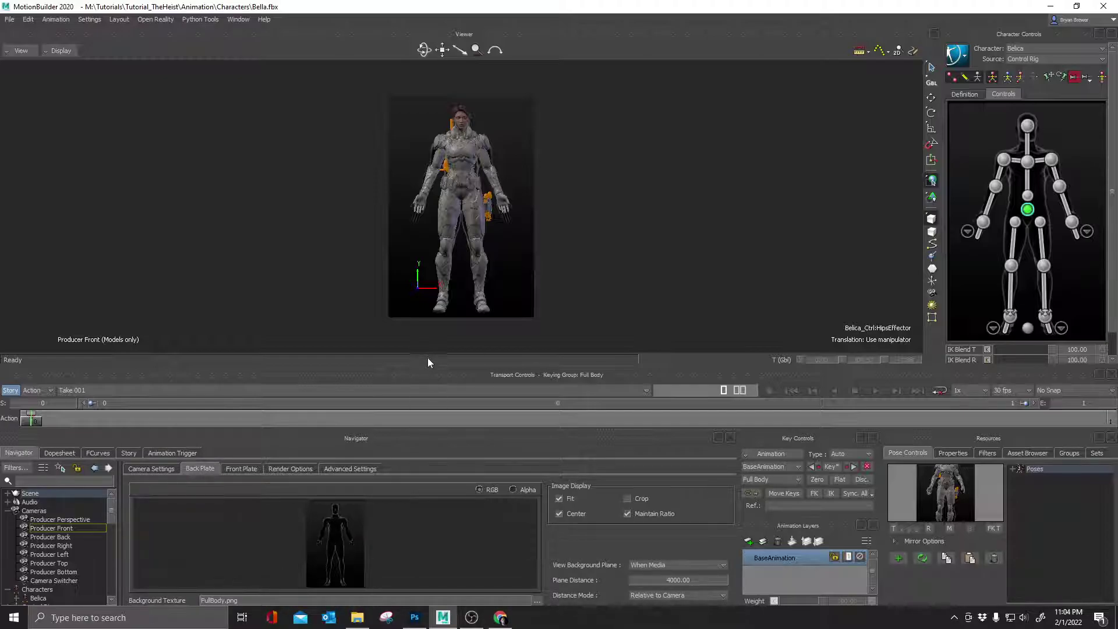
drag(427, 361, 428, 291)
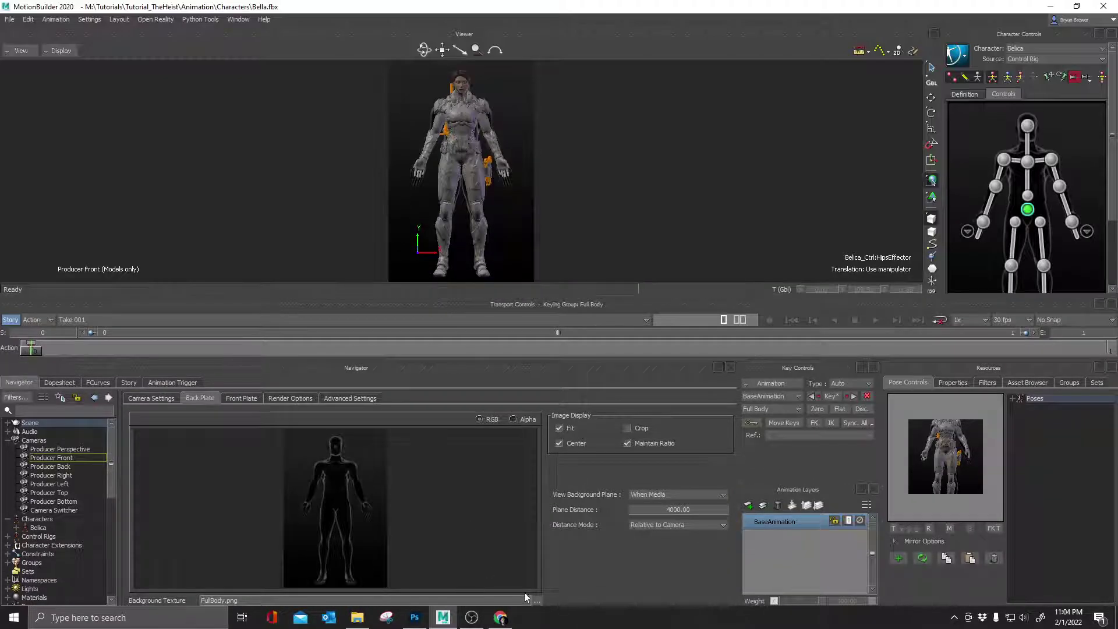
click(537, 600)
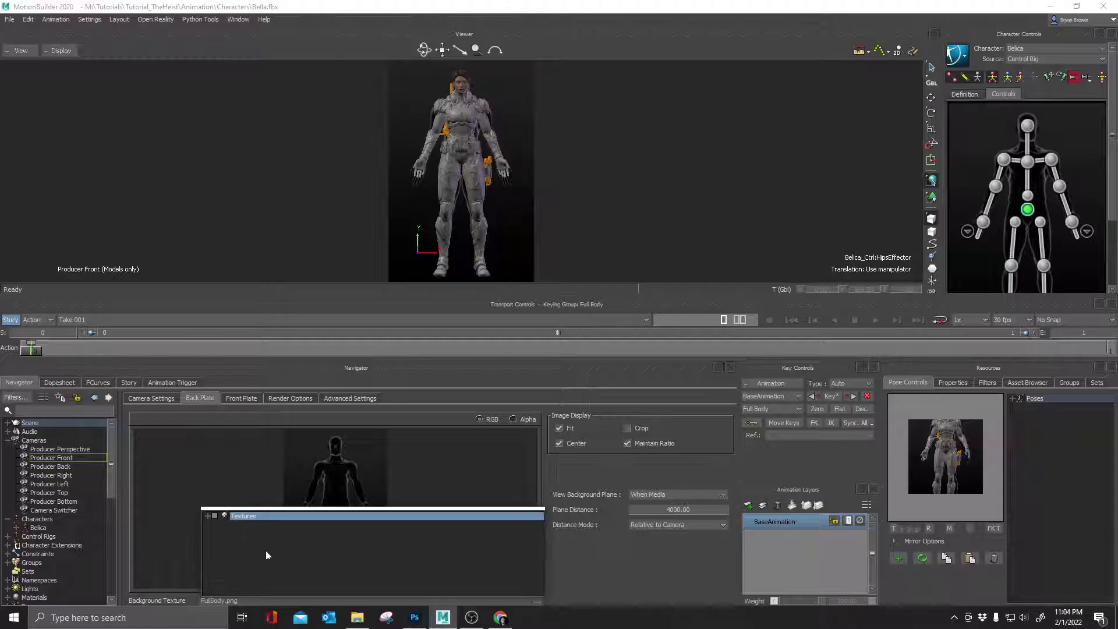
click(492, 505)
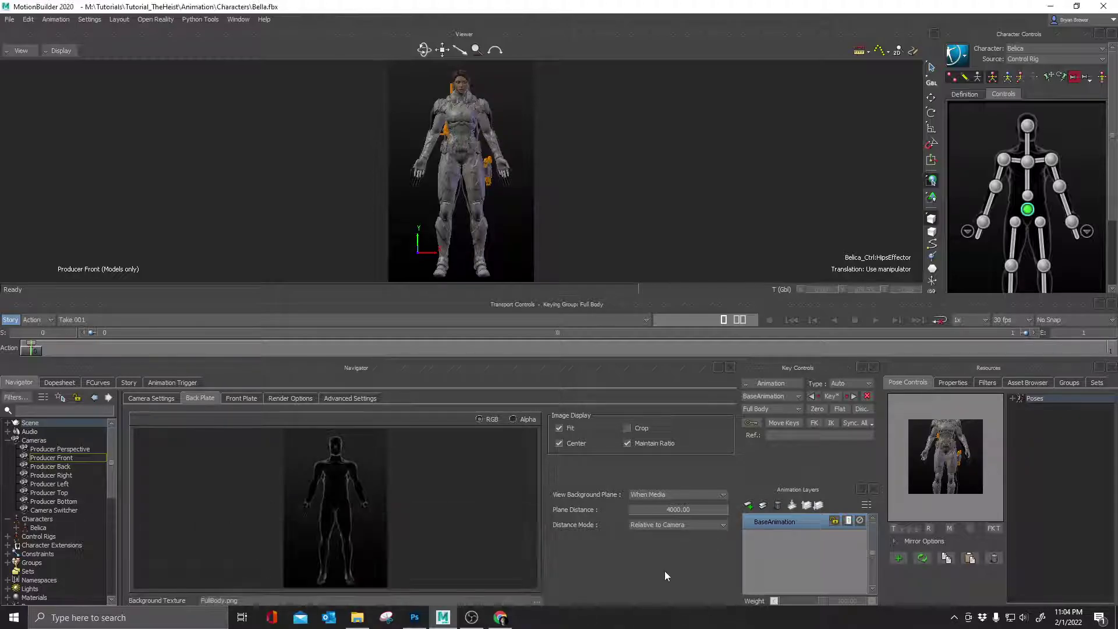
click(222, 597)
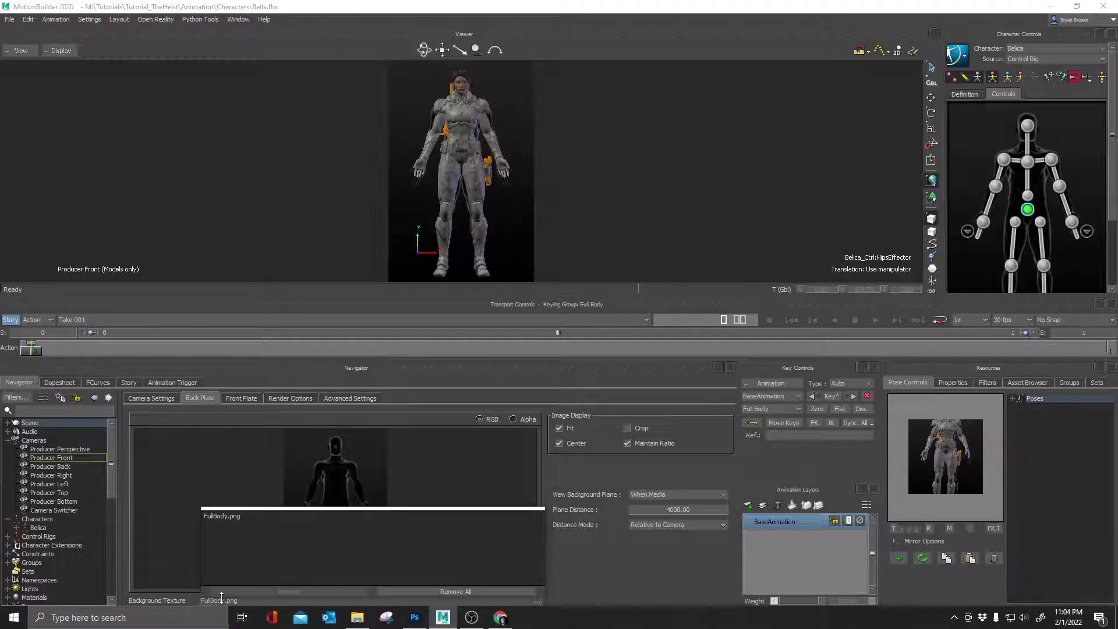
click(218, 518)
click(446, 590)
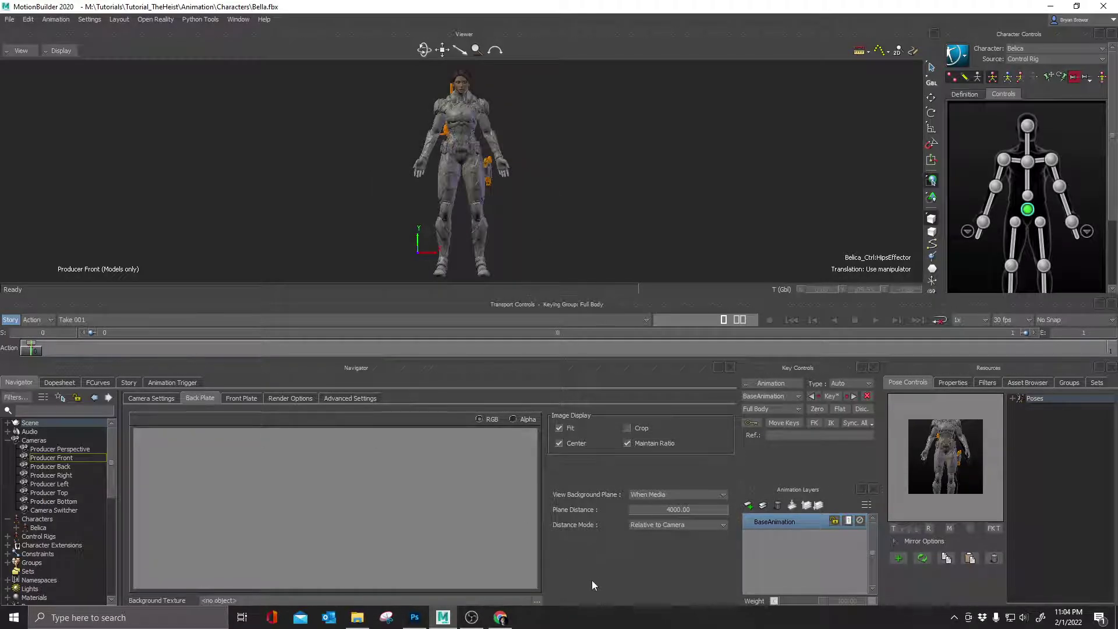
Open the Render settings from the File menu and dock them beside the viewer.
click(157, 398)
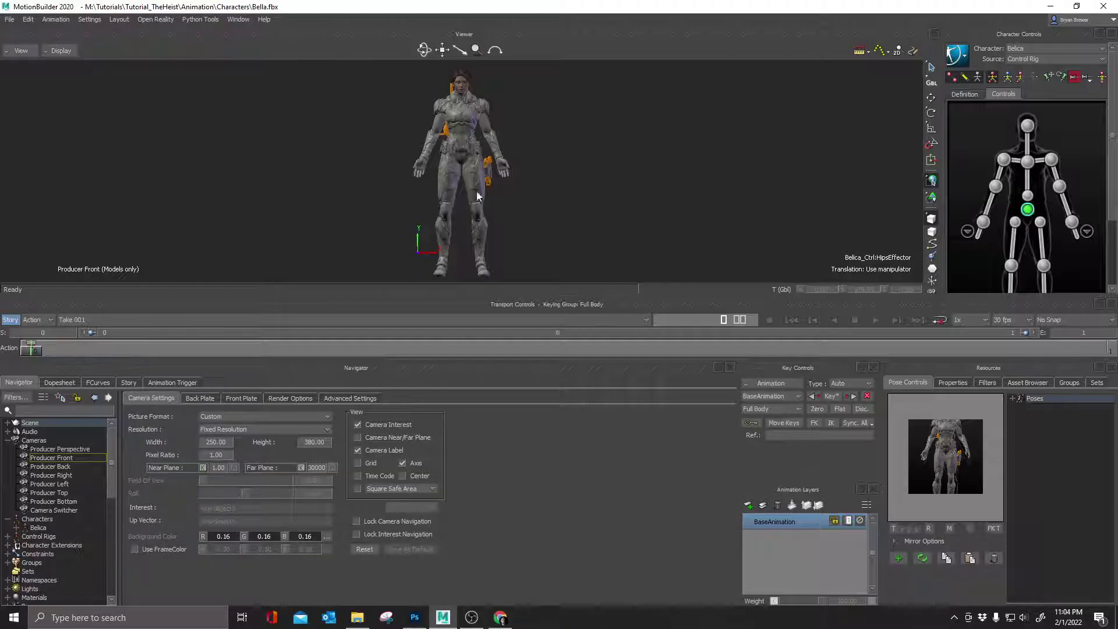
click(9, 21)
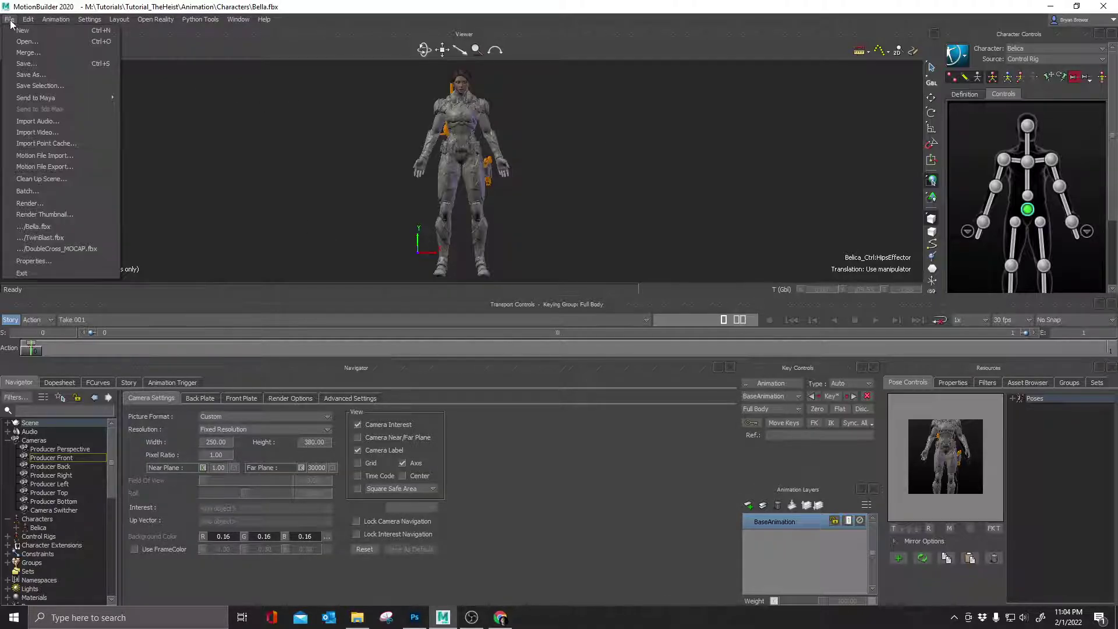
click(56, 204)
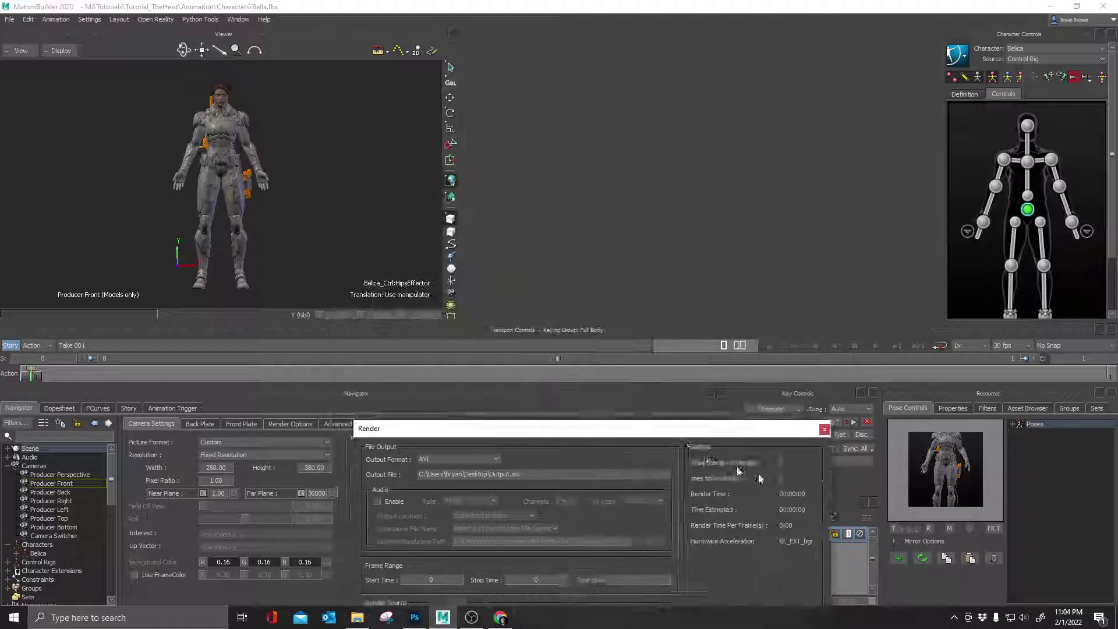
drag(675, 429, 694, 190)
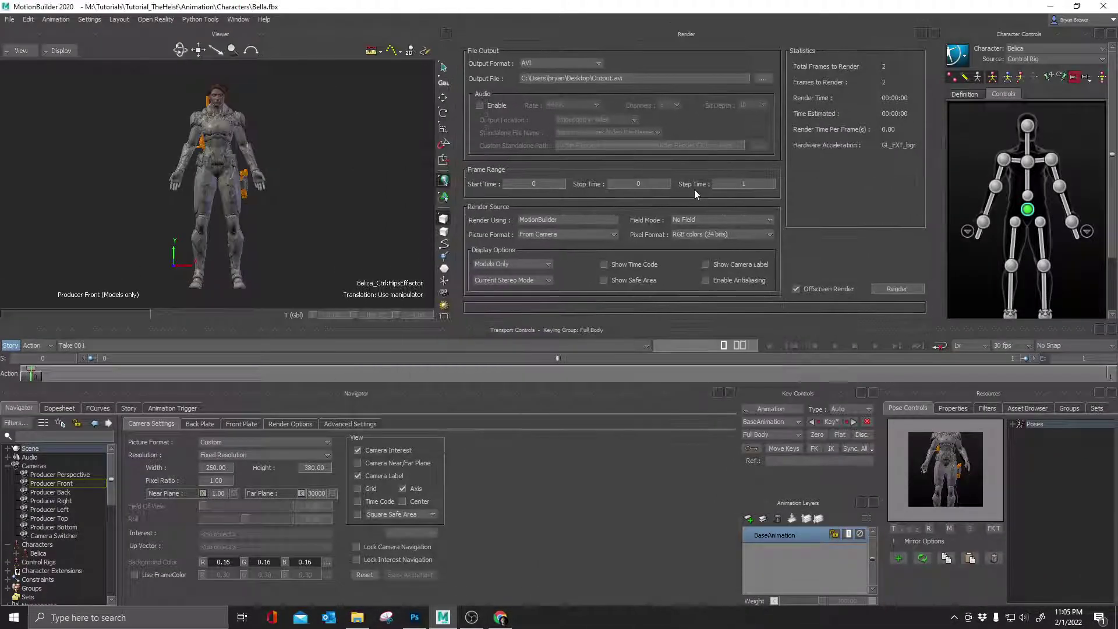
Render Output####.tga frames as TGA with True color RGBA (32 bits) pixels.
click(583, 64)
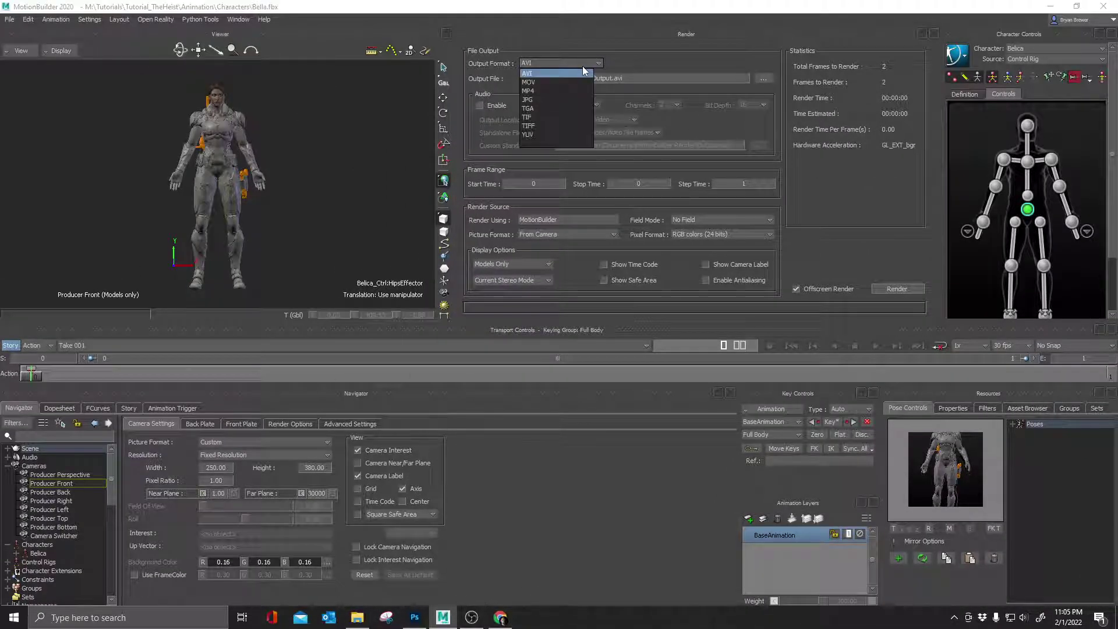
click(528, 109)
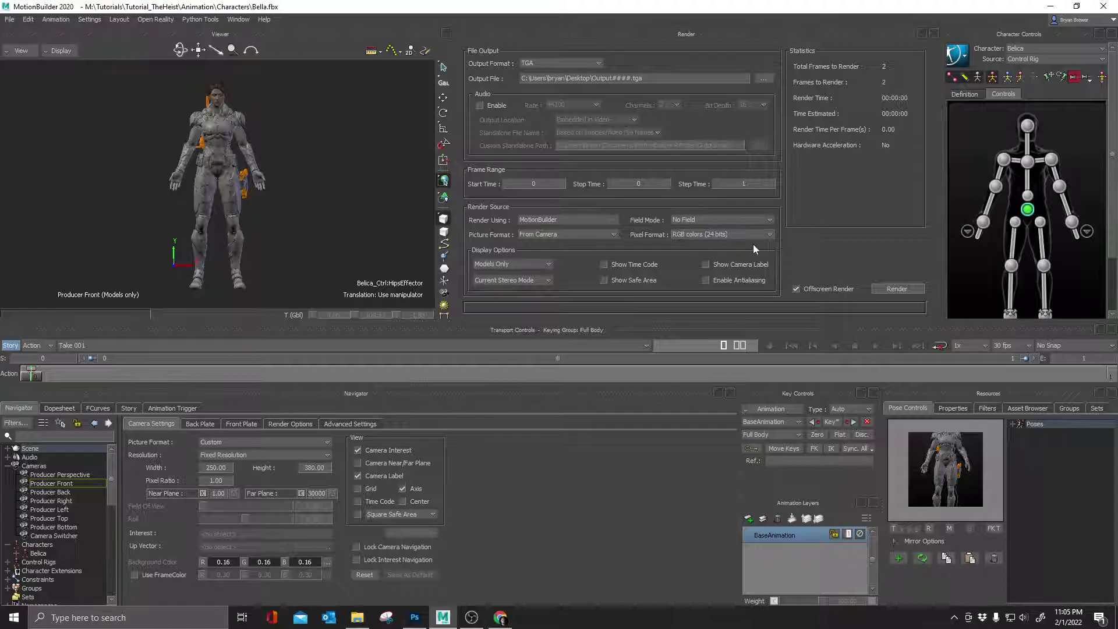
click(722, 235)
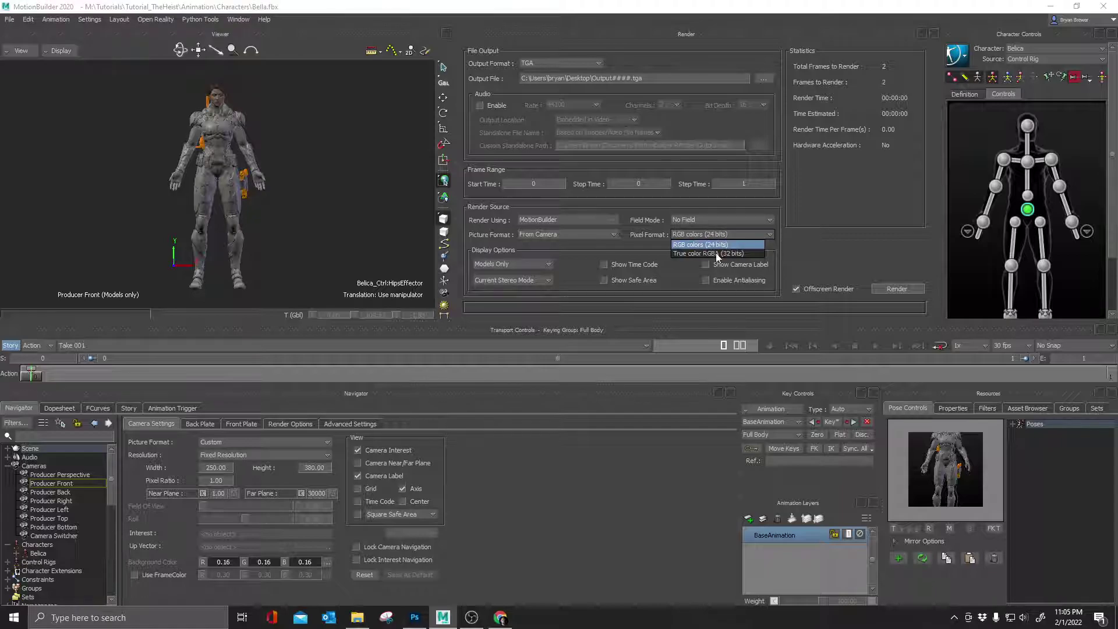
click(715, 252)
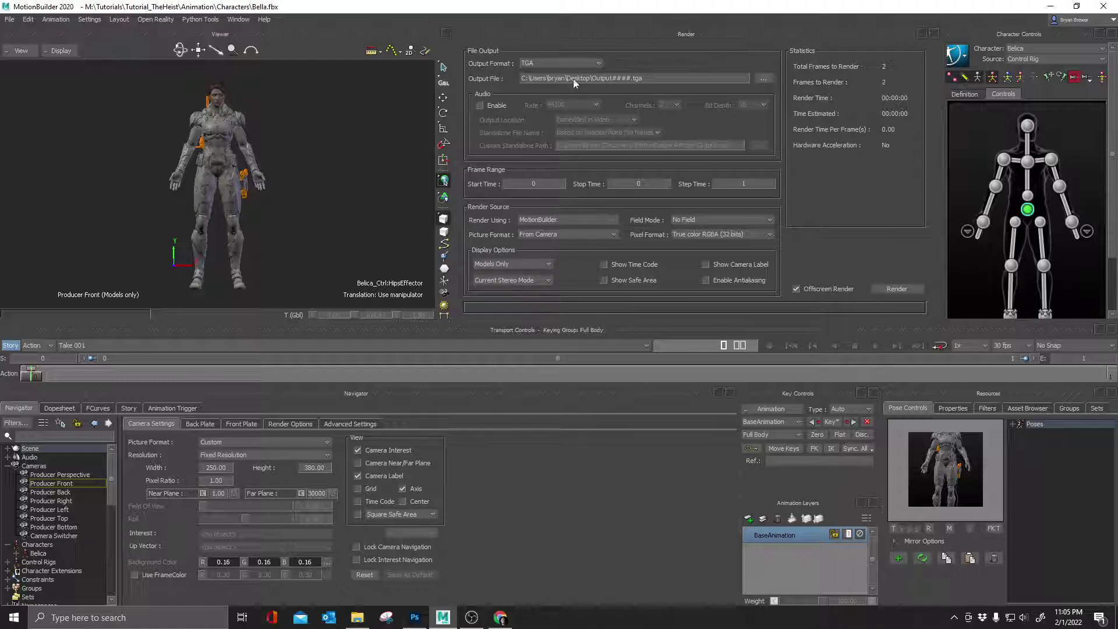
click(897, 289)
click(578, 343)
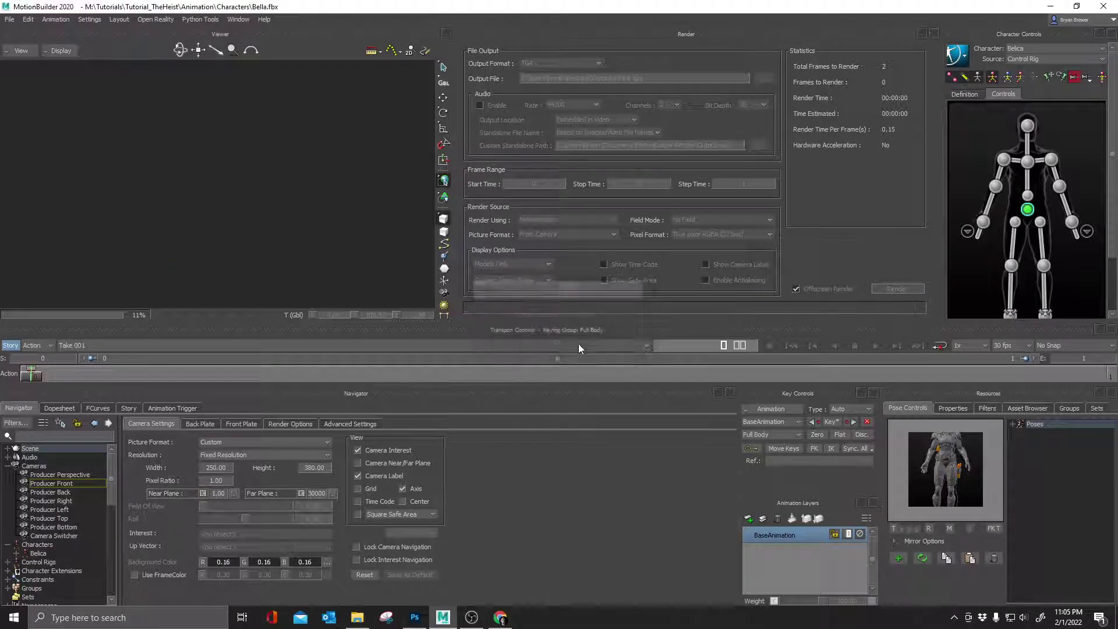
Cancel the Image Size dialog and drag Output0001.tga from the desktop into Photoshop.
click(1050, 8)
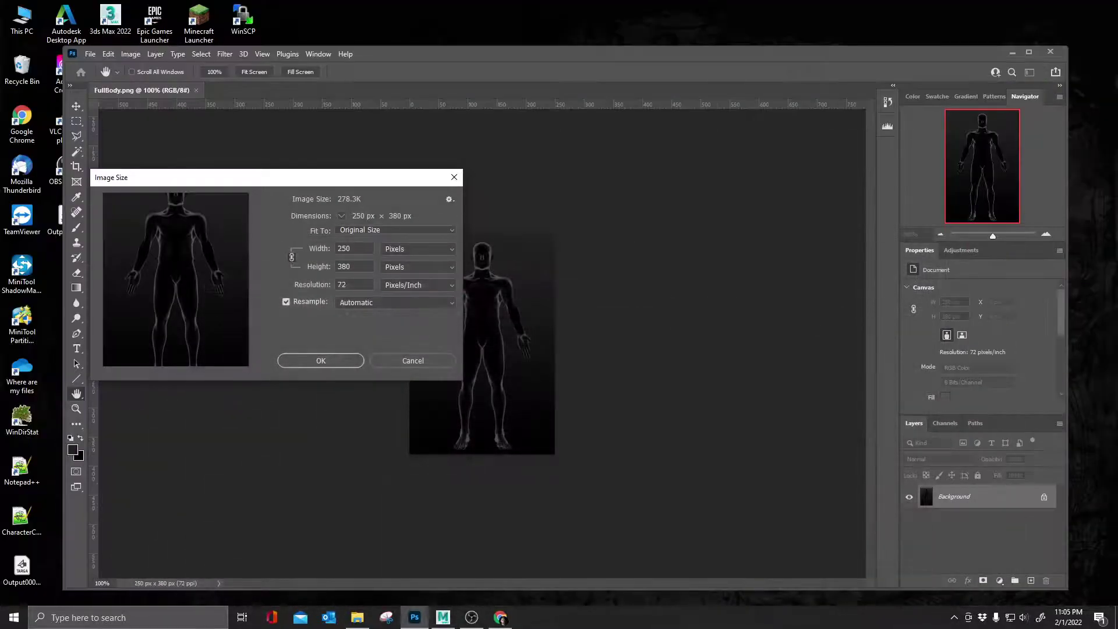
click(407, 358)
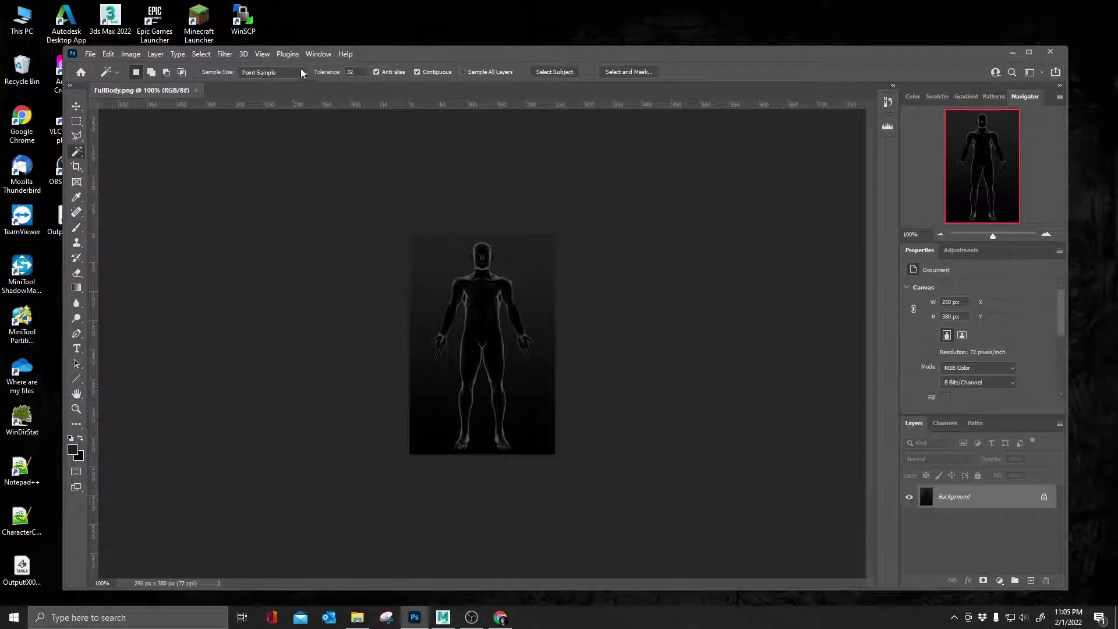
drag(426, 57, 494, 43)
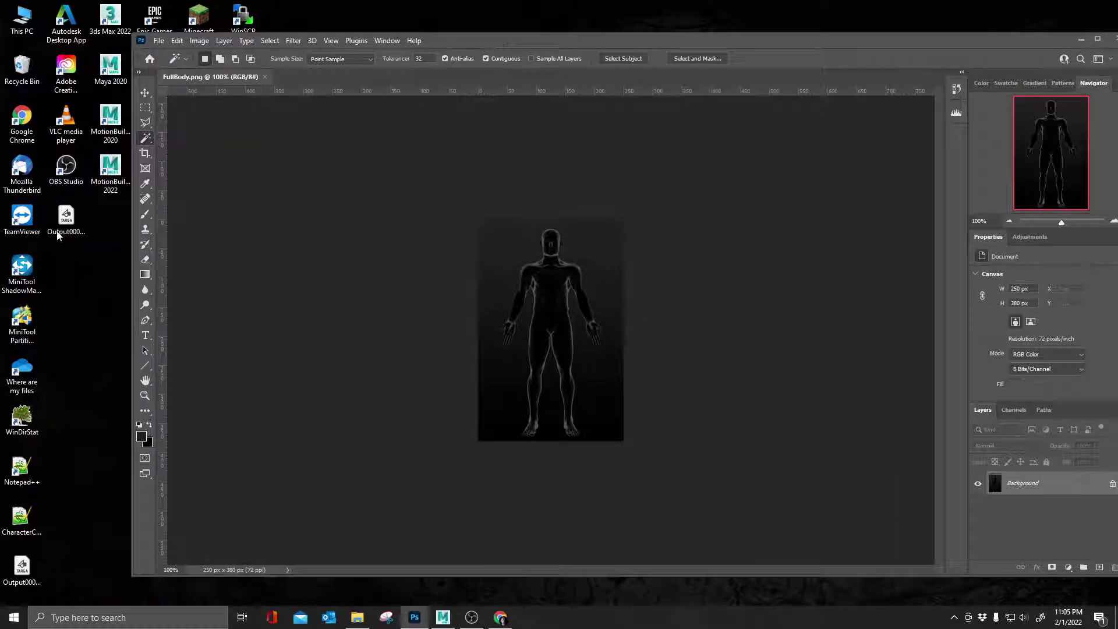
click(66, 219)
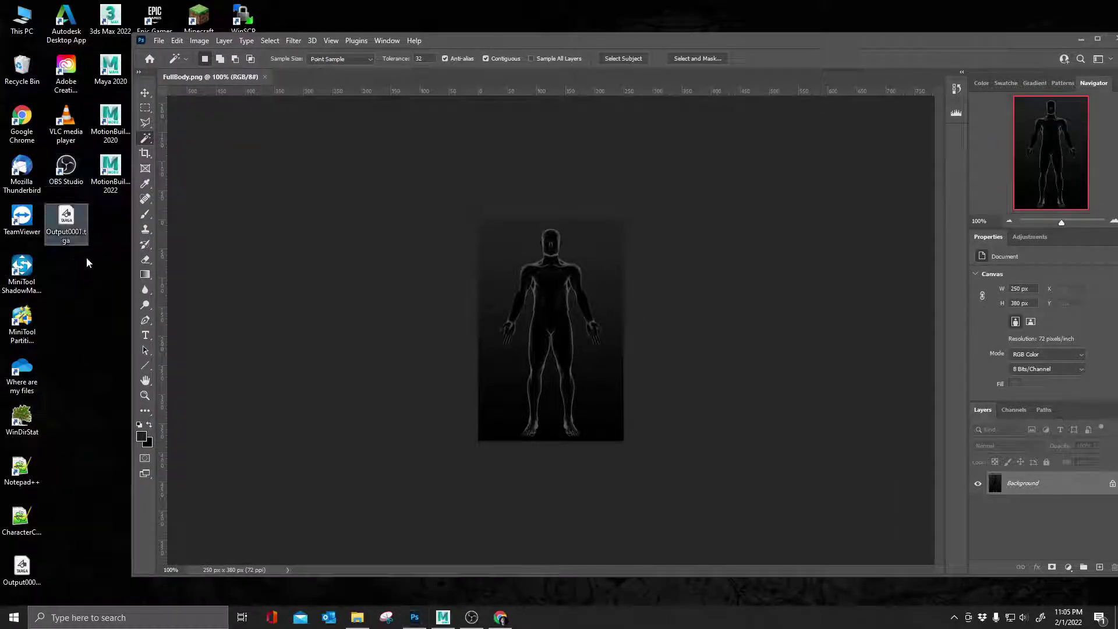
drag(86, 216, 312, 77)
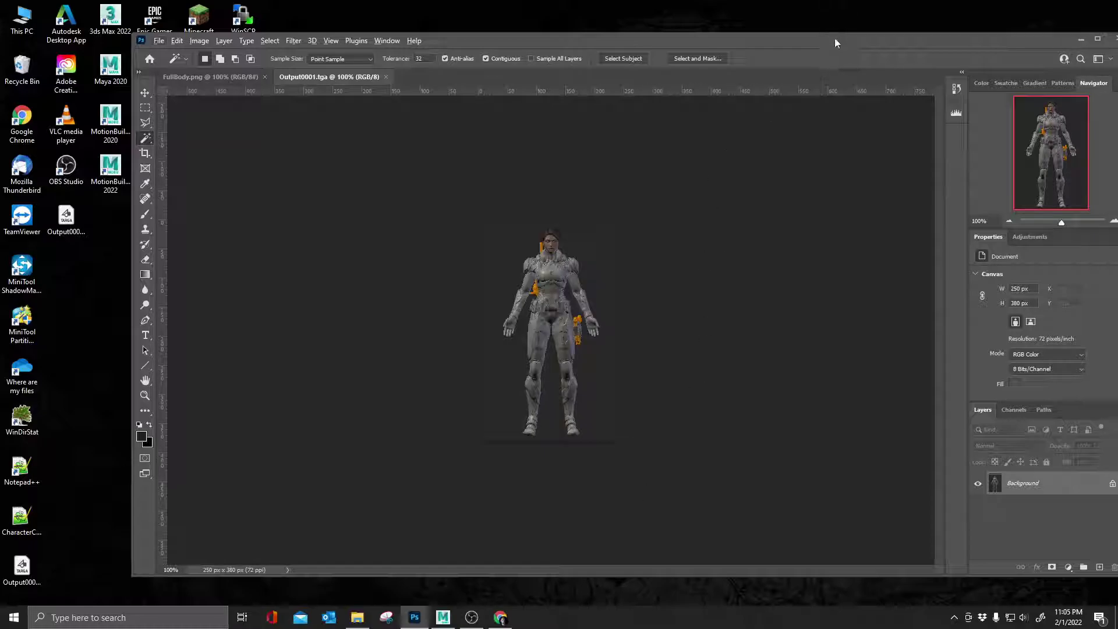
Display Output0001.tga's Alpha 1 channel on its own.
drag(834, 37, 771, 43)
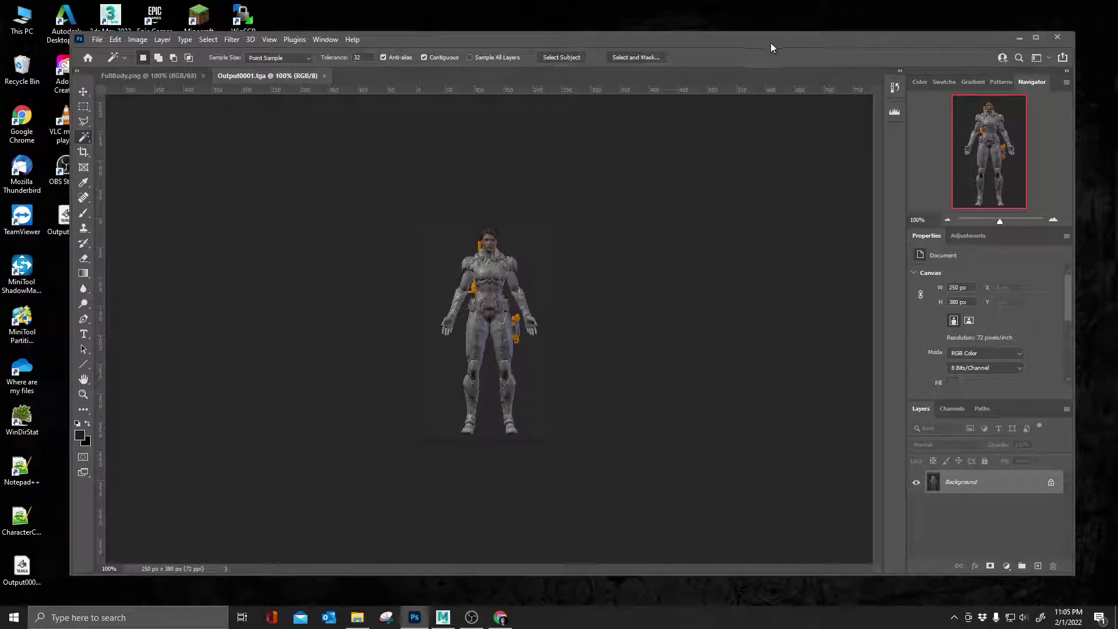
click(952, 409)
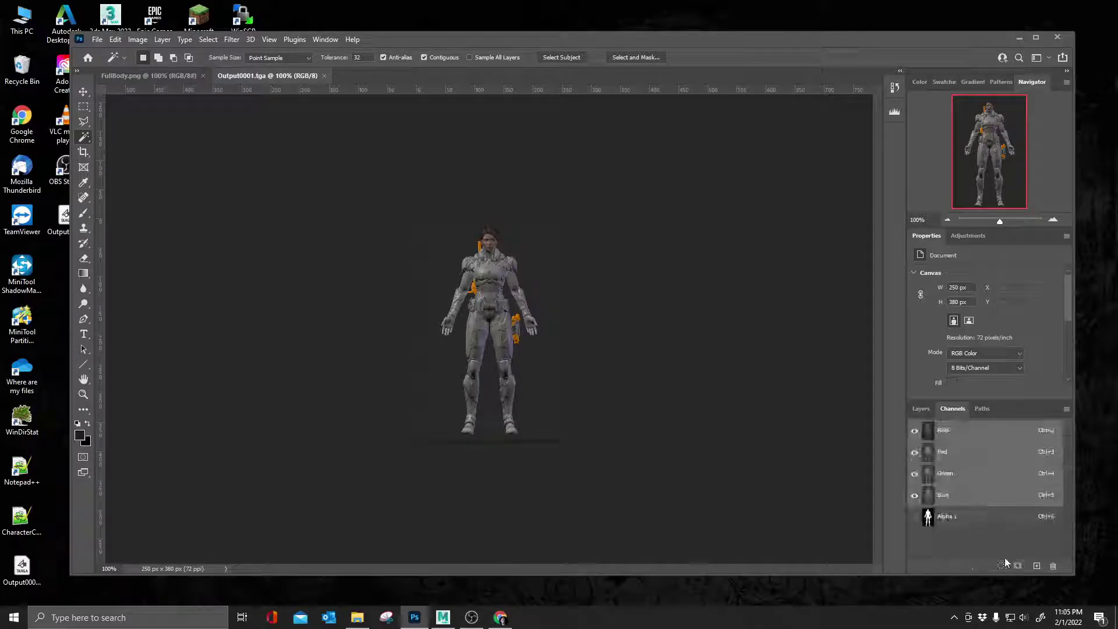
click(975, 522)
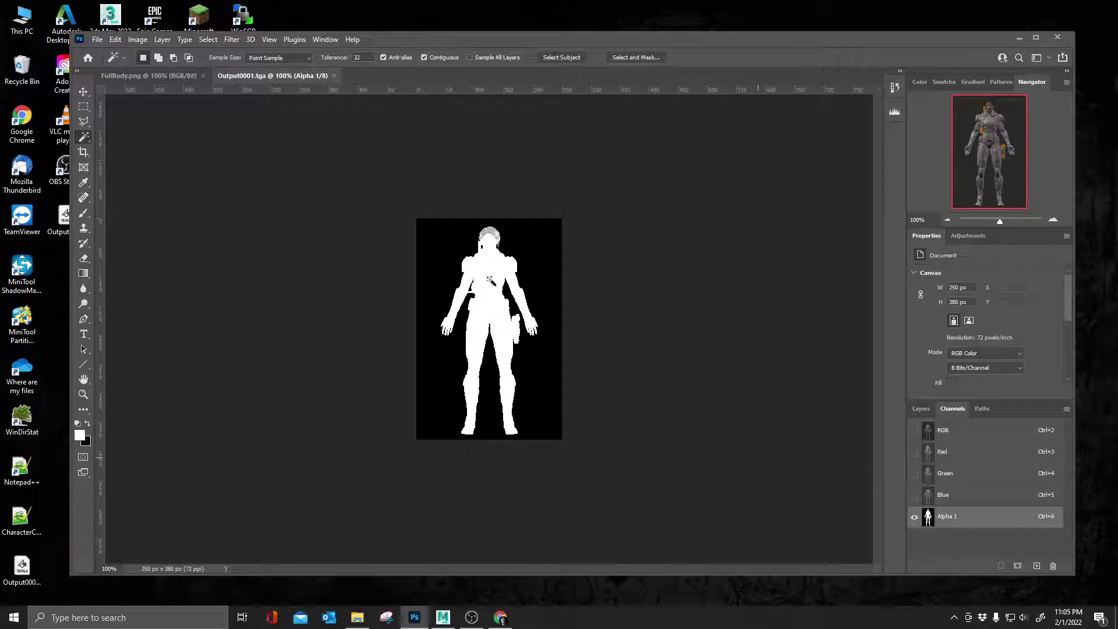
Sample black as the foreground colour and Magic Wand the black background around the silhouette.
click(85, 183)
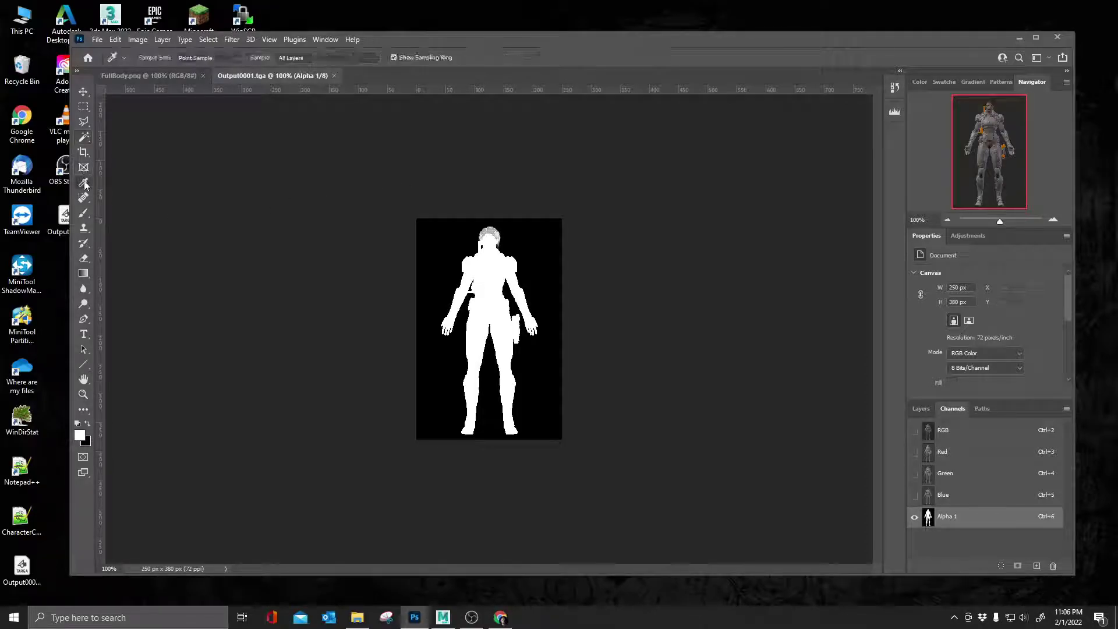
click(424, 386)
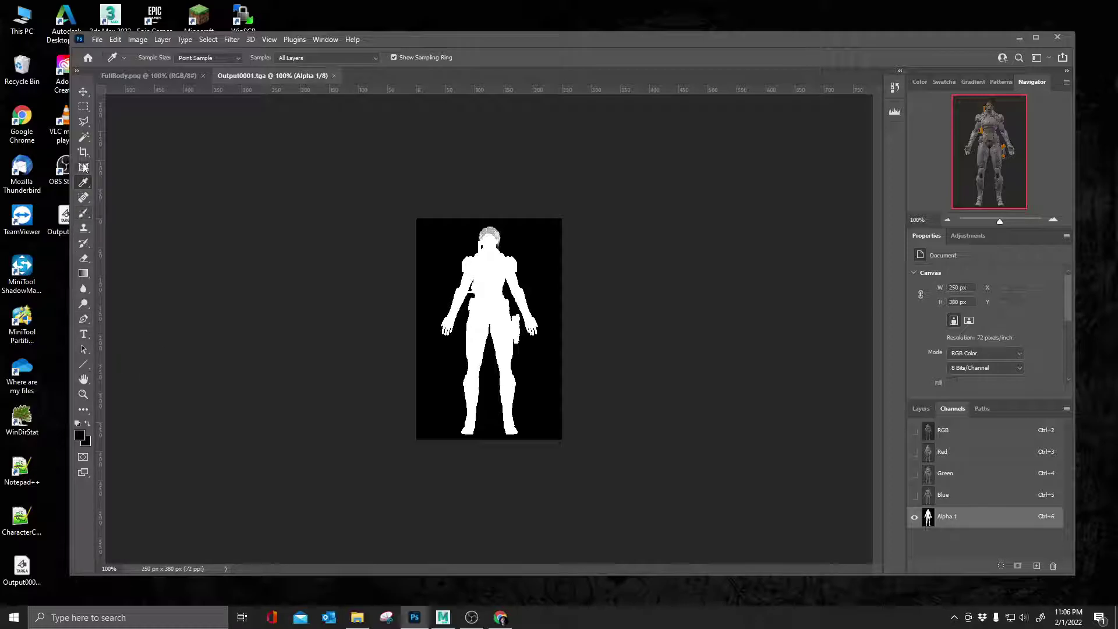
click(83, 136)
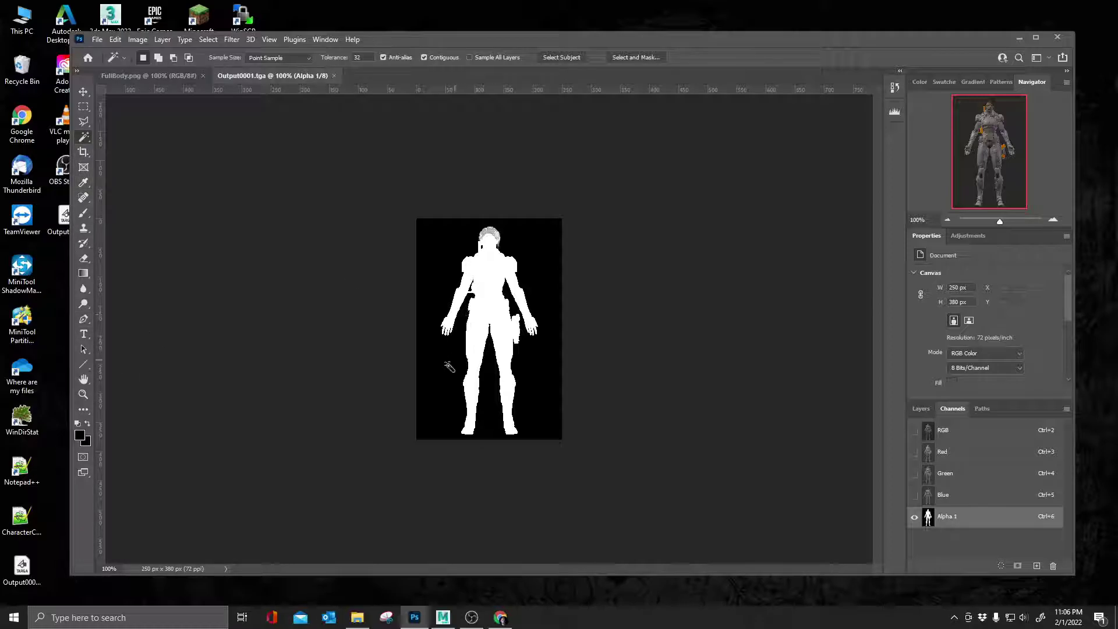
click(440, 368)
click(919, 413)
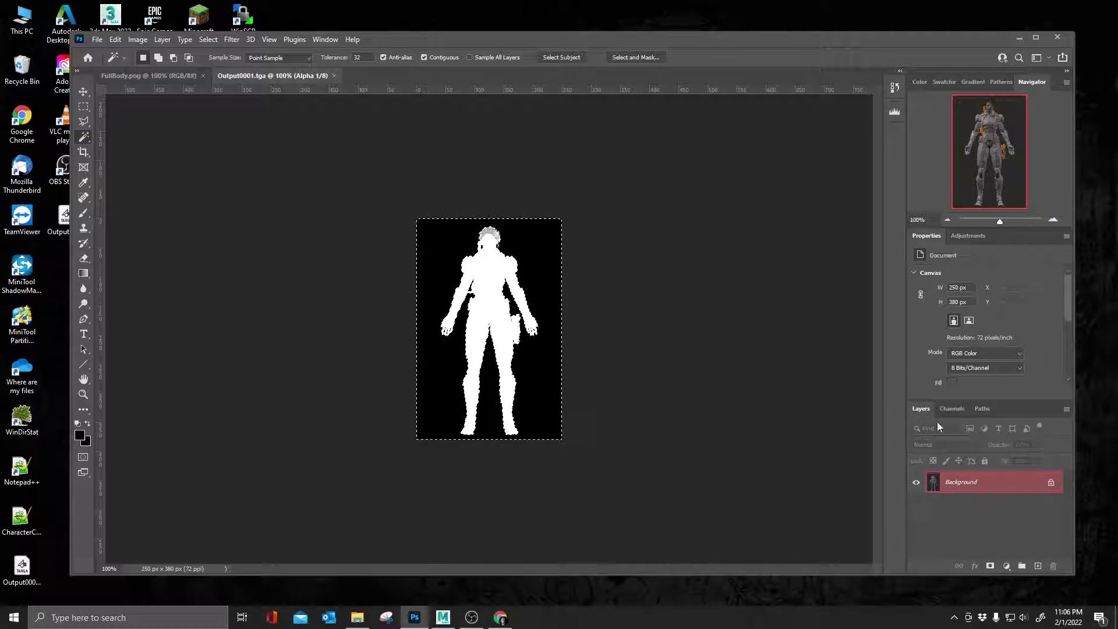
Show the colour image with Alpha 1 and select the red background around the figure.
click(951, 409)
click(914, 431)
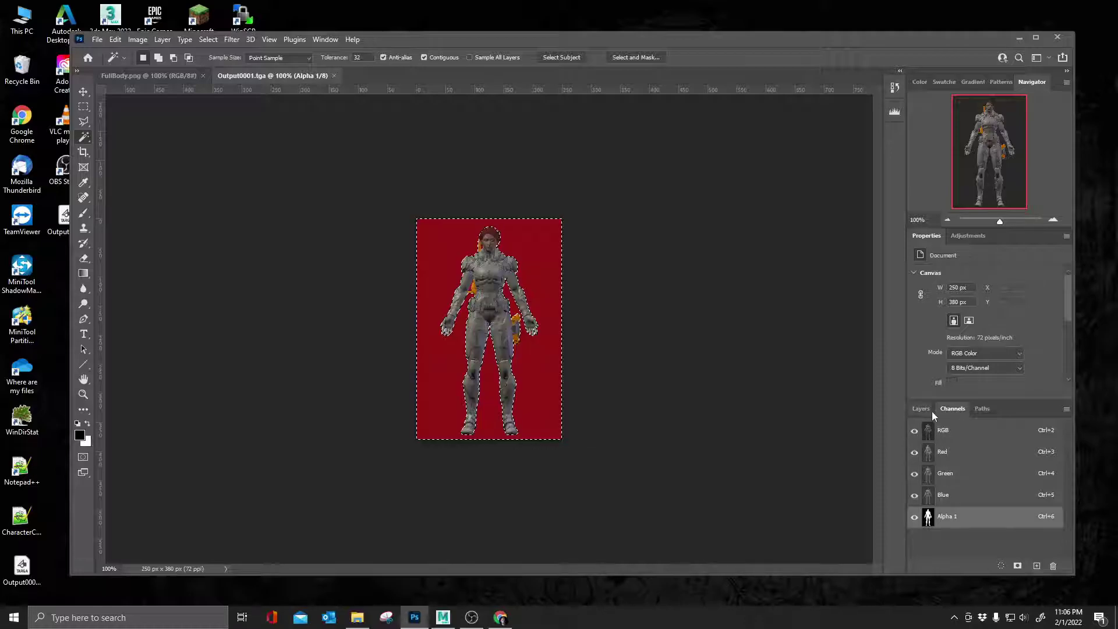
click(926, 409)
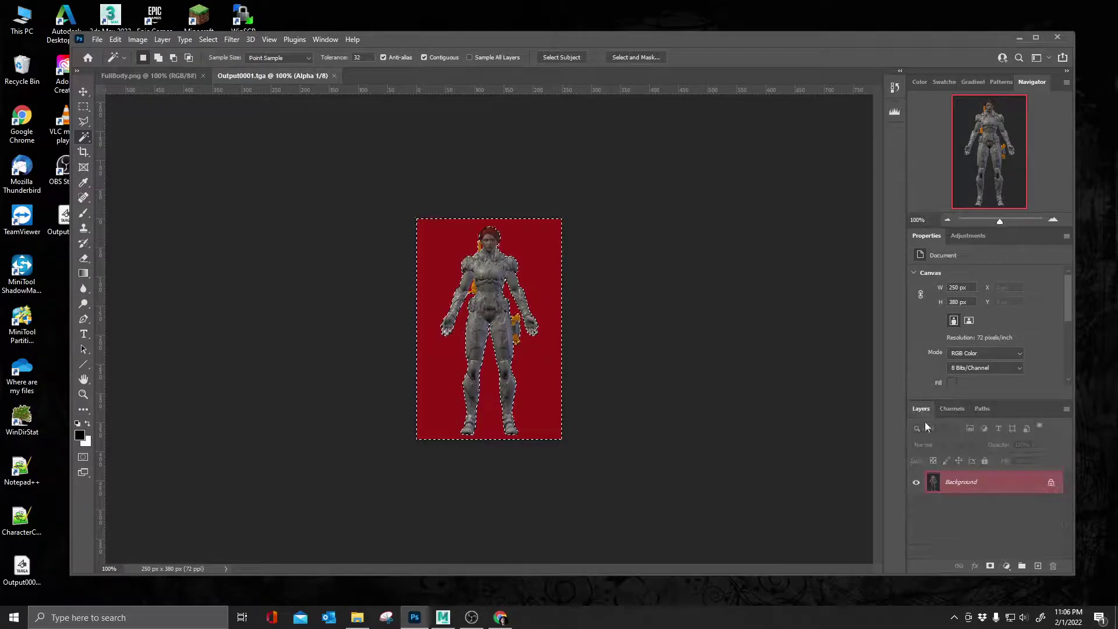
click(544, 339)
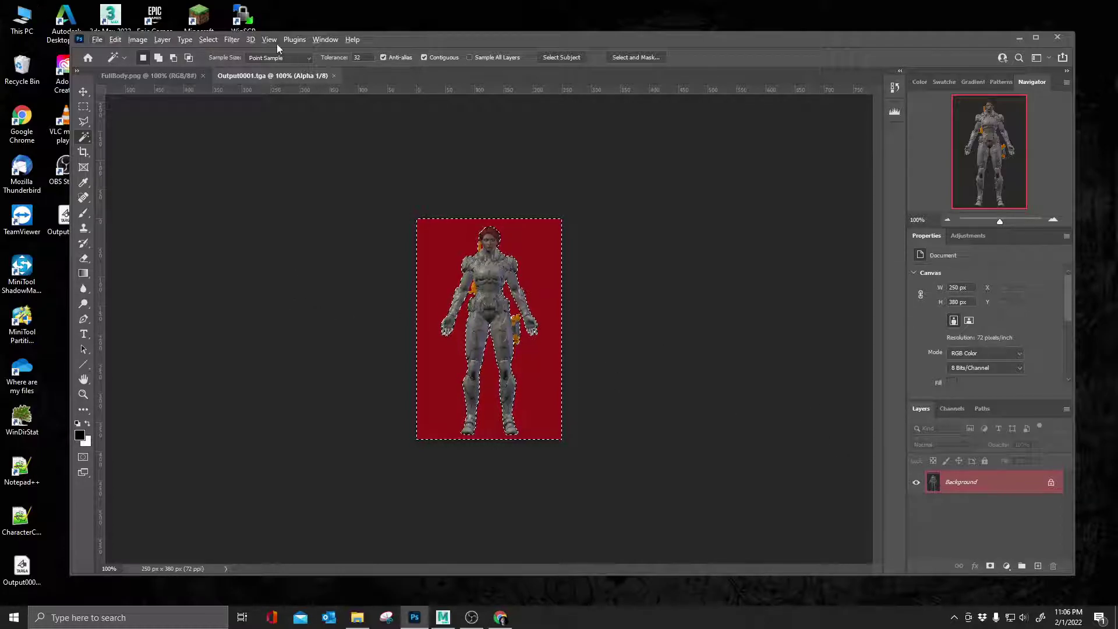
key(shift+F5)
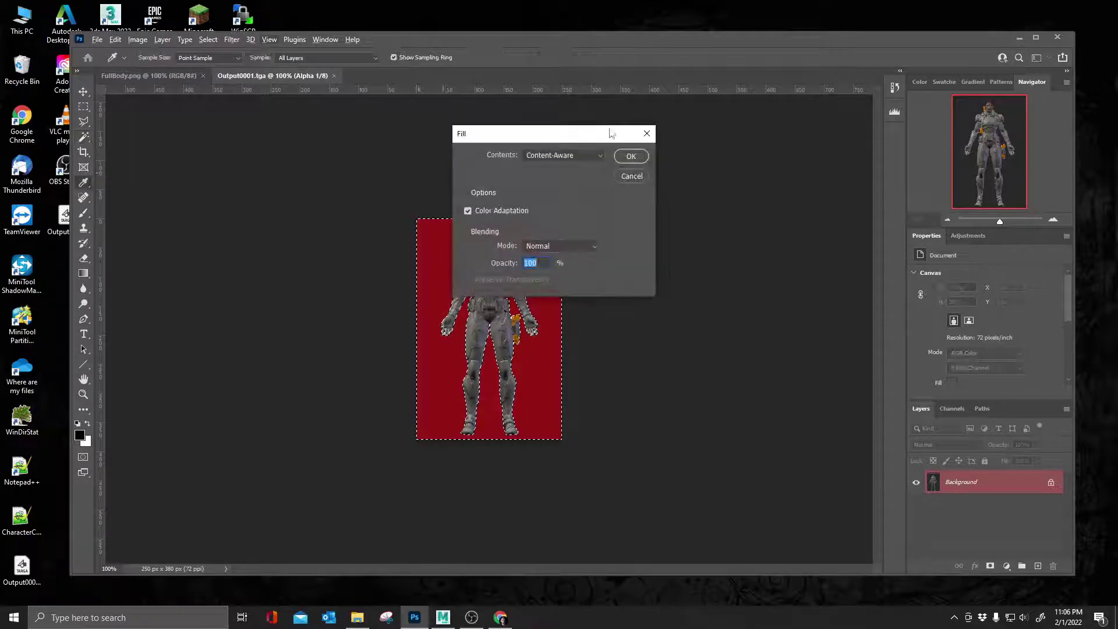
click(637, 177)
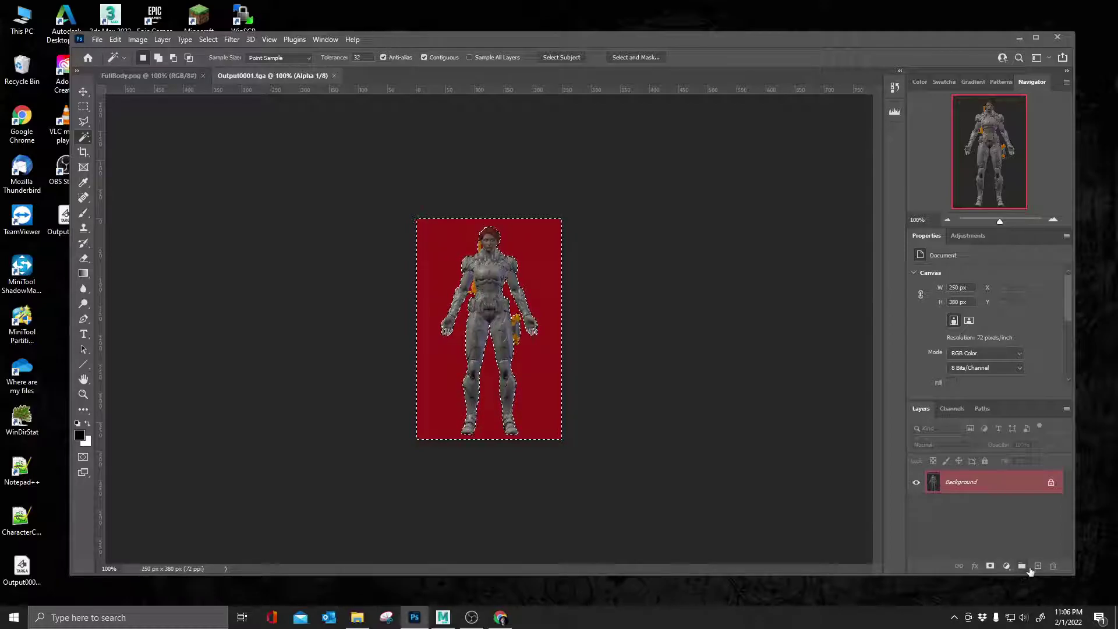
Add Layer 1, convert Background to Layer 0, and place Layer 1 beneath it.
click(1038, 565)
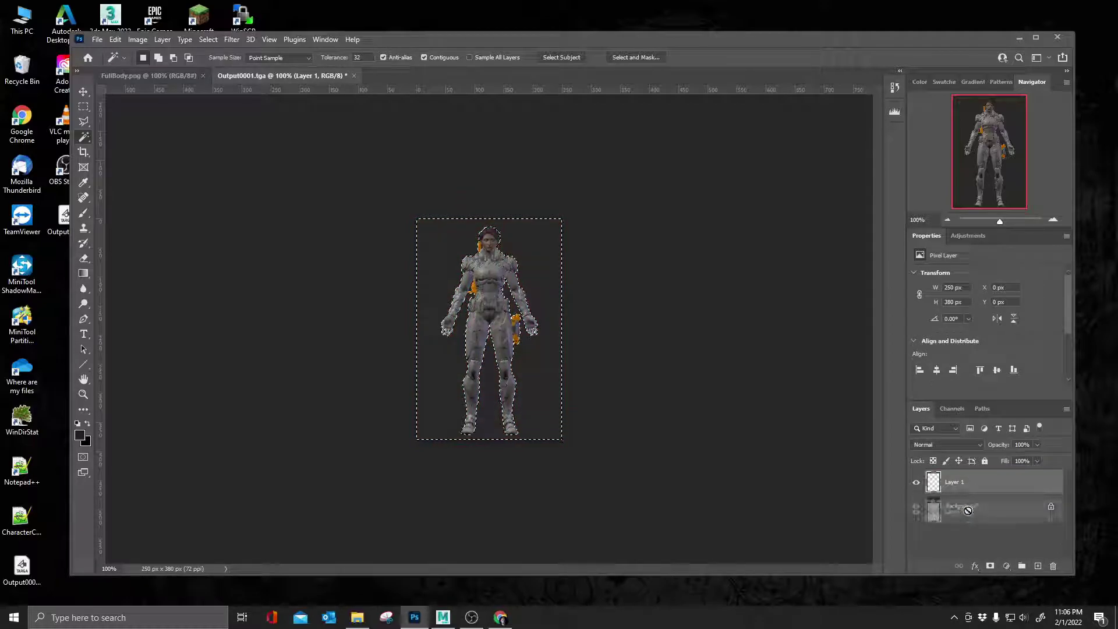
double_click(998, 506)
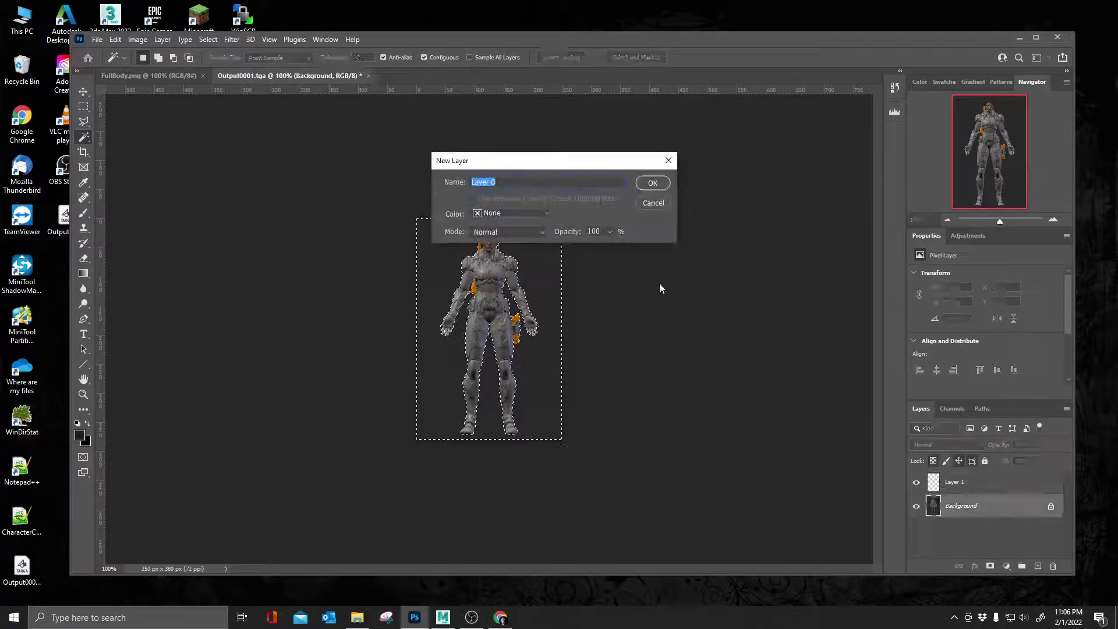
click(664, 185)
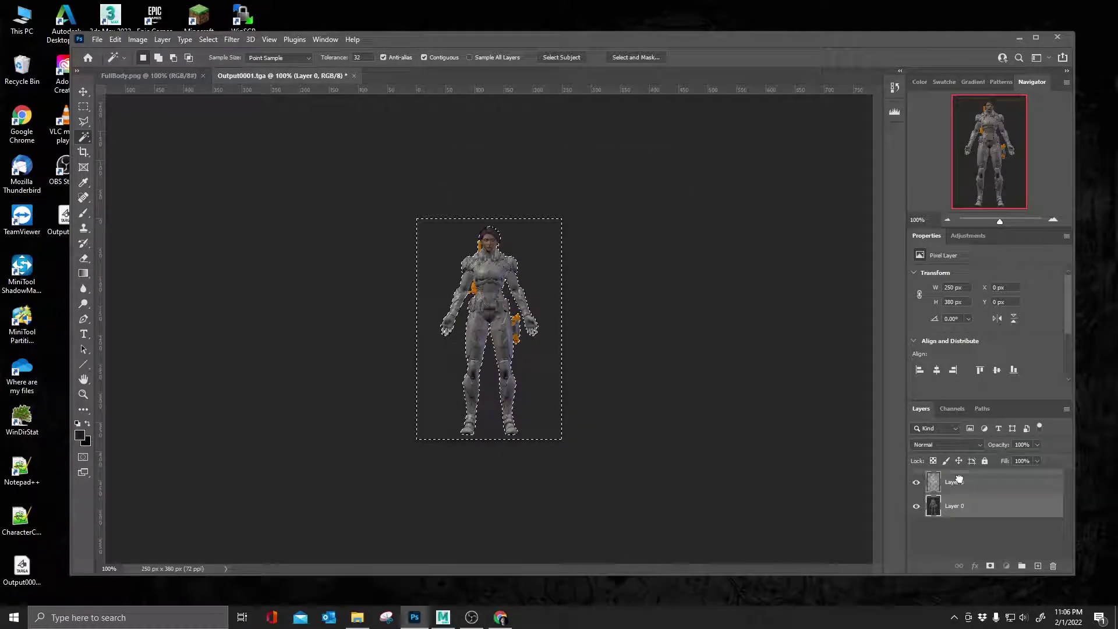
drag(959, 479, 961, 512)
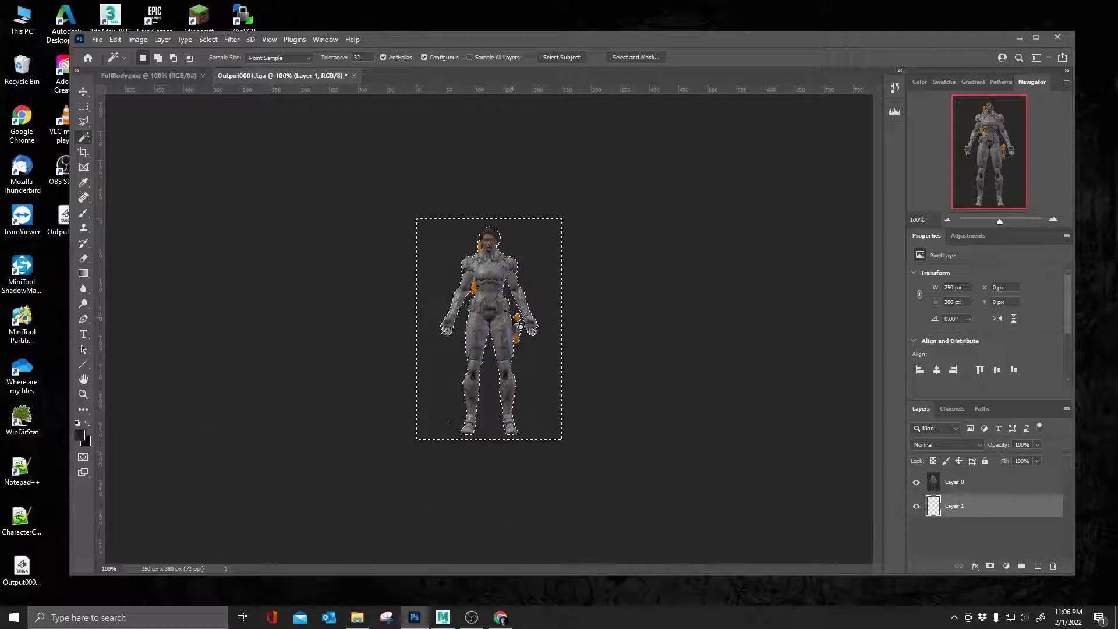
click(538, 476)
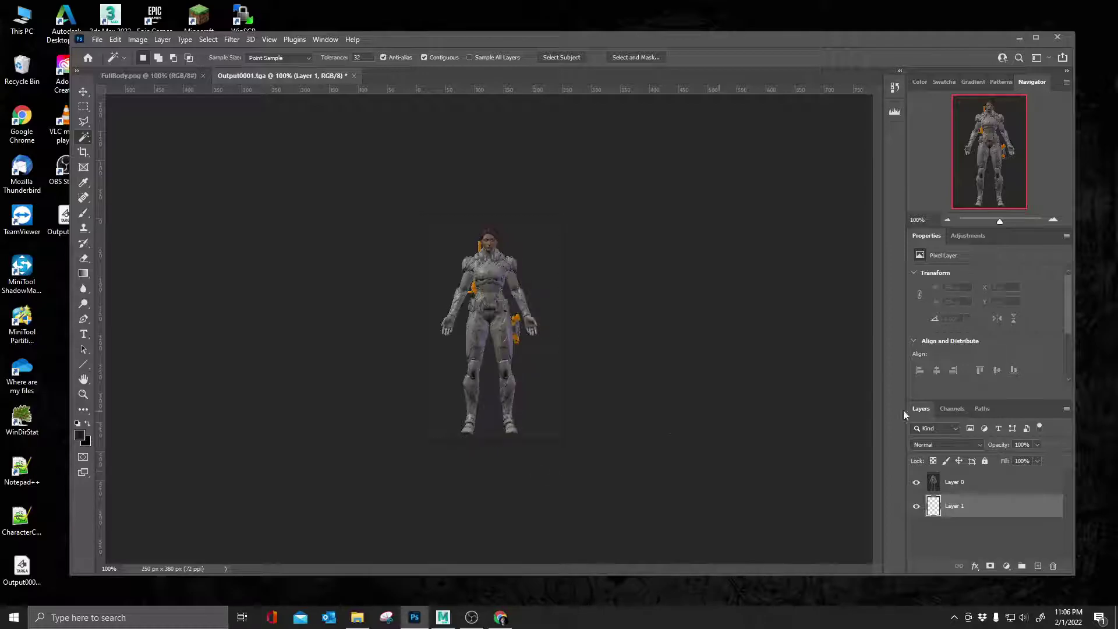
click(994, 486)
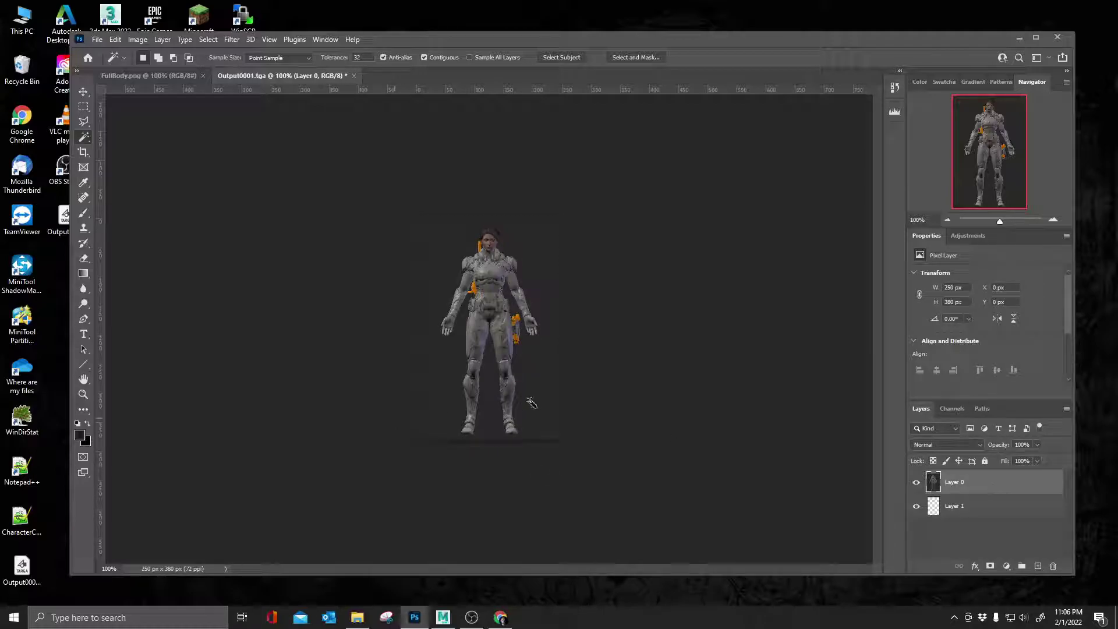
Hide Layer 0 and sample the grey and dark background tones from FullBody.png.
click(916, 482)
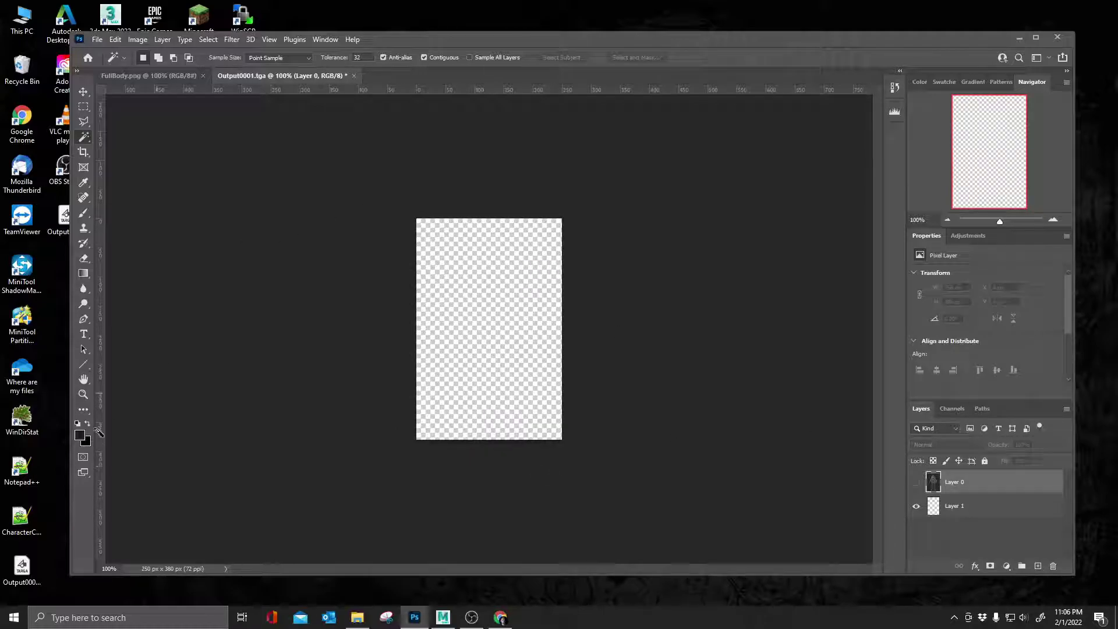
click(177, 76)
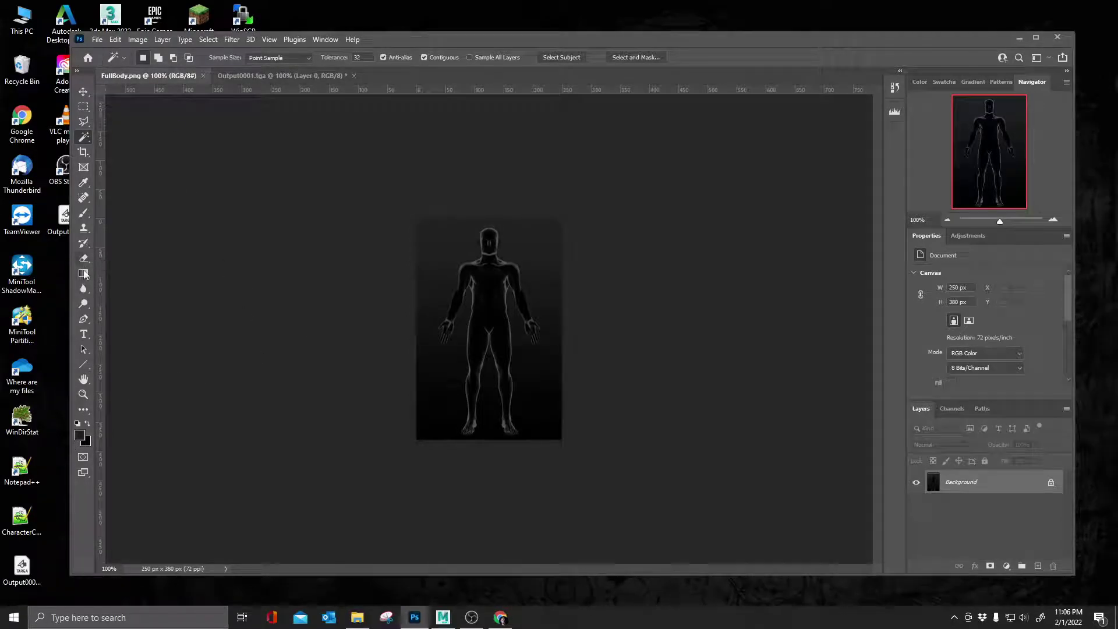
click(83, 182)
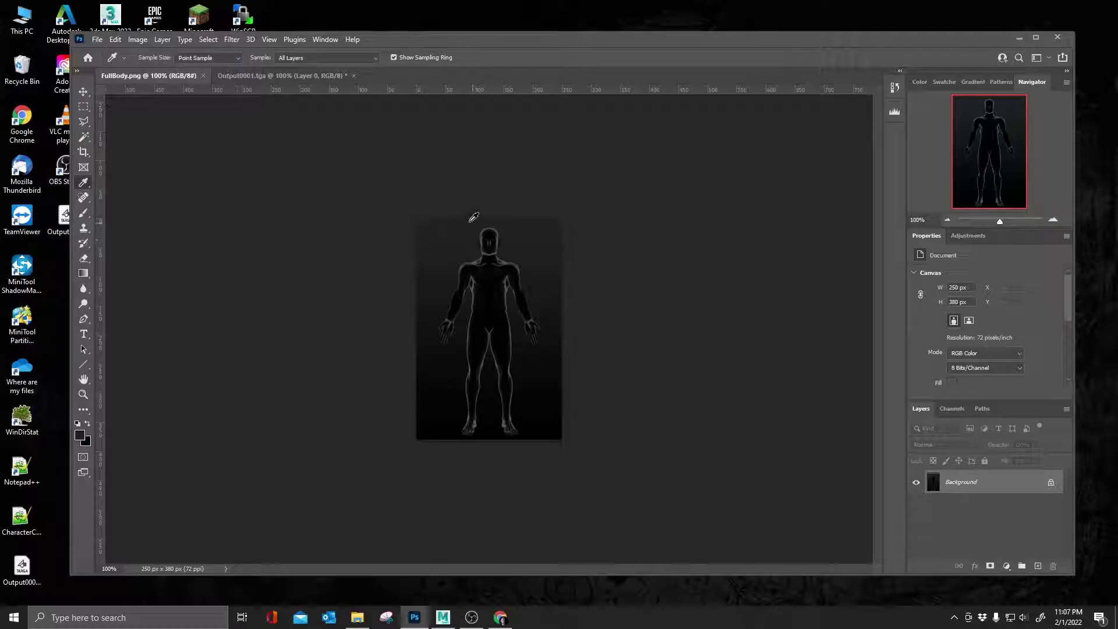
click(466, 215)
click(436, 434)
Draw a vertical grey-to-black gradient down Layer 1 in Output0001.tga.
click(84, 273)
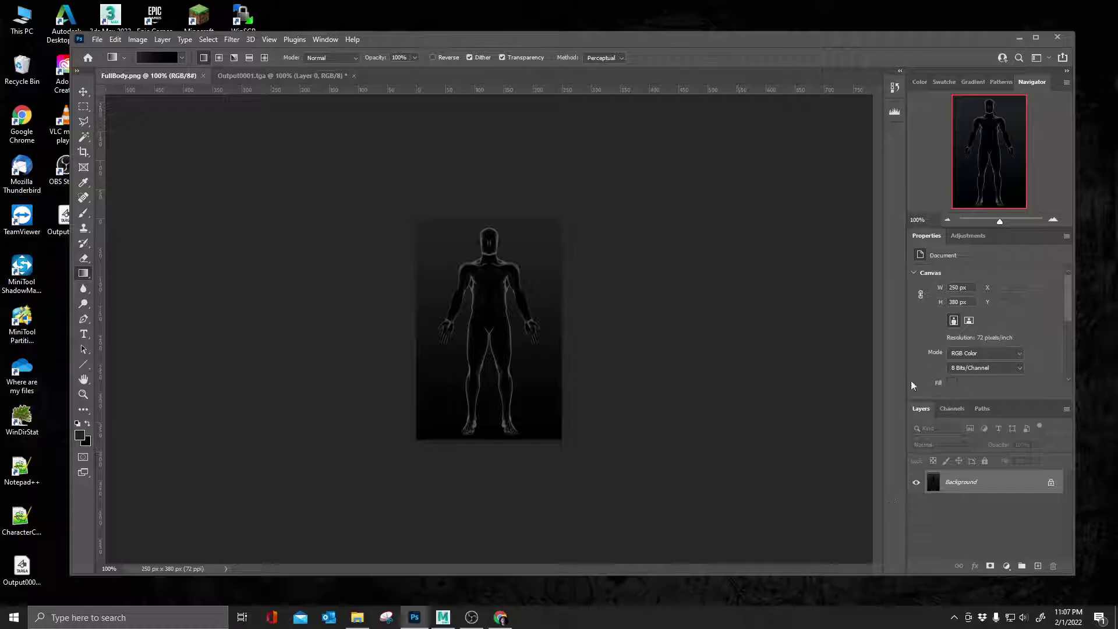
click(320, 79)
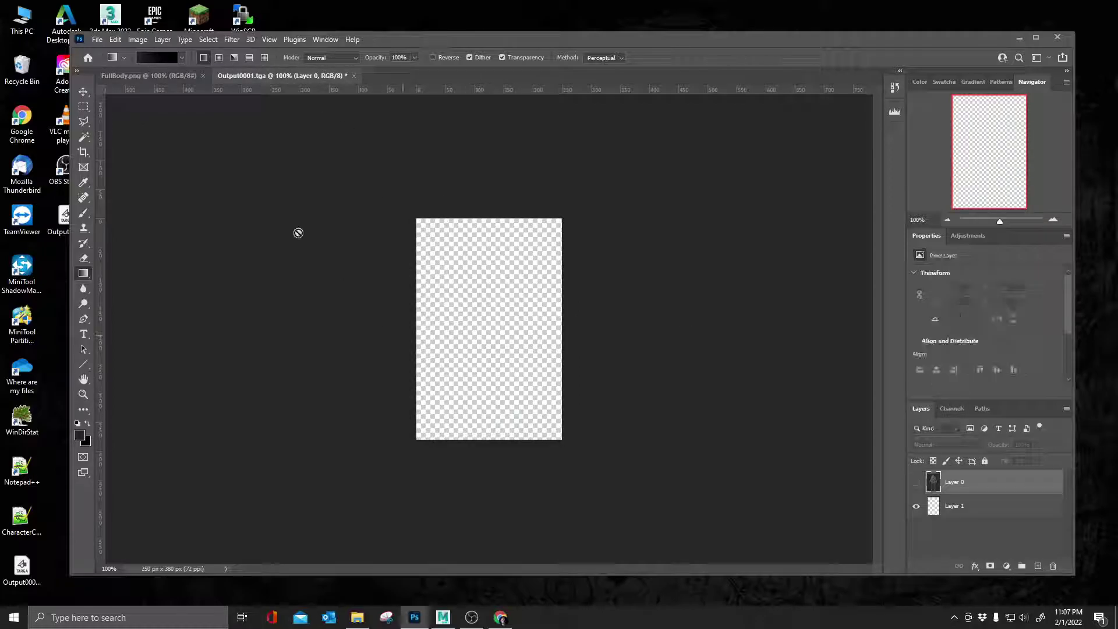
click(955, 506)
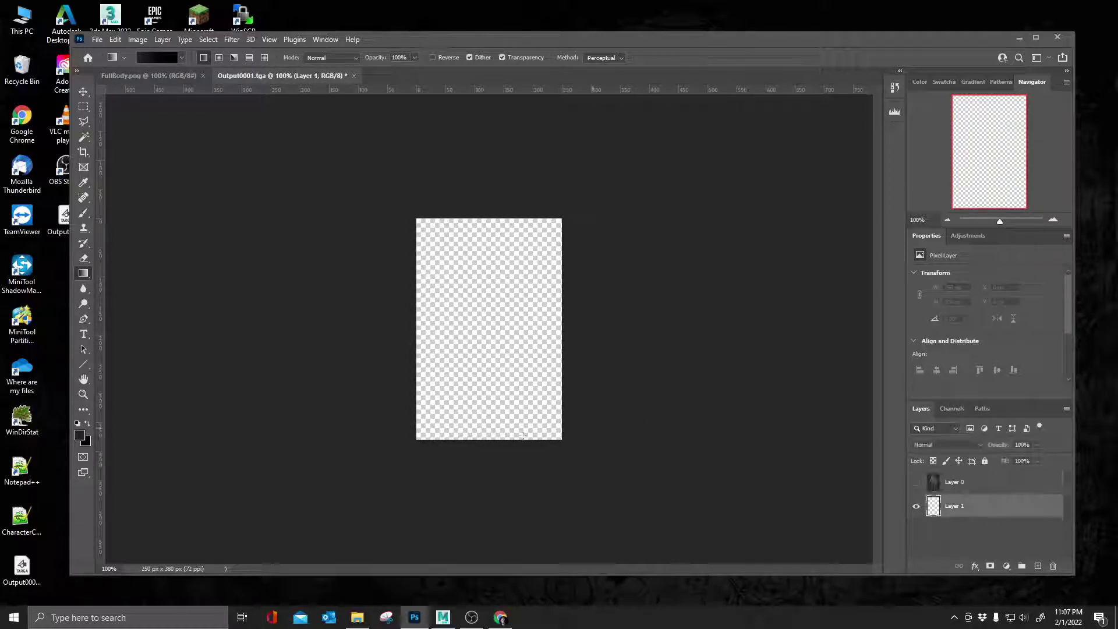
mouse_move(485, 427)
mouse_down()
mouse_move(486, 300)
mouse_move(474, 257)
mouse_move(472, 423)
mouse_up()
drag(483, 298, 477, 449)
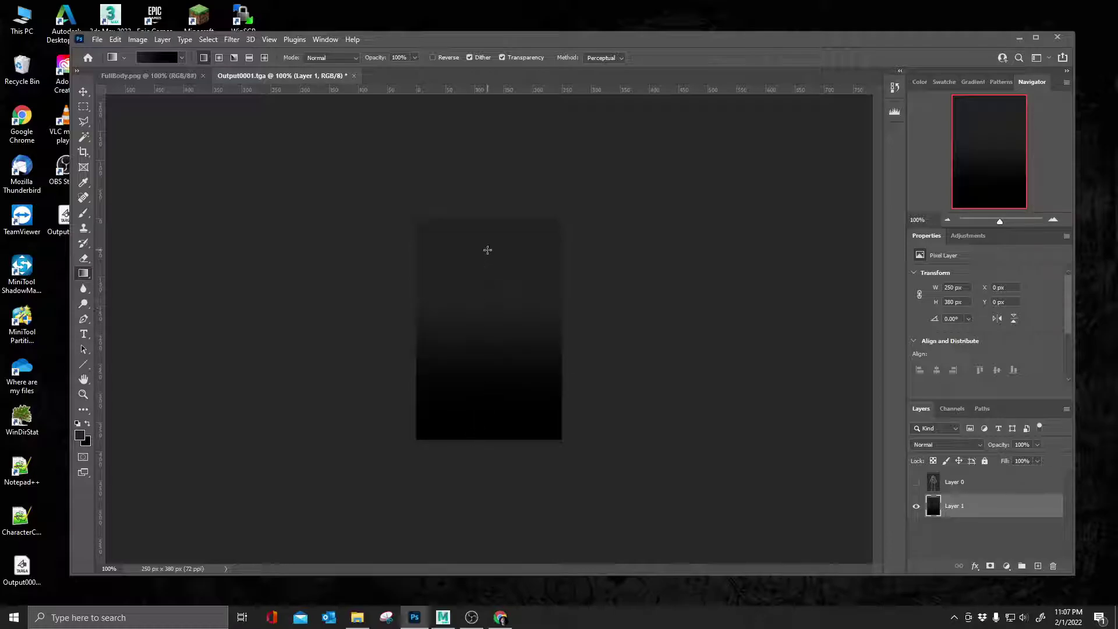
drag(488, 250, 481, 526)
shift+drag(492, 336, 484, 568)
shift+drag(484, 319, 473, 538)
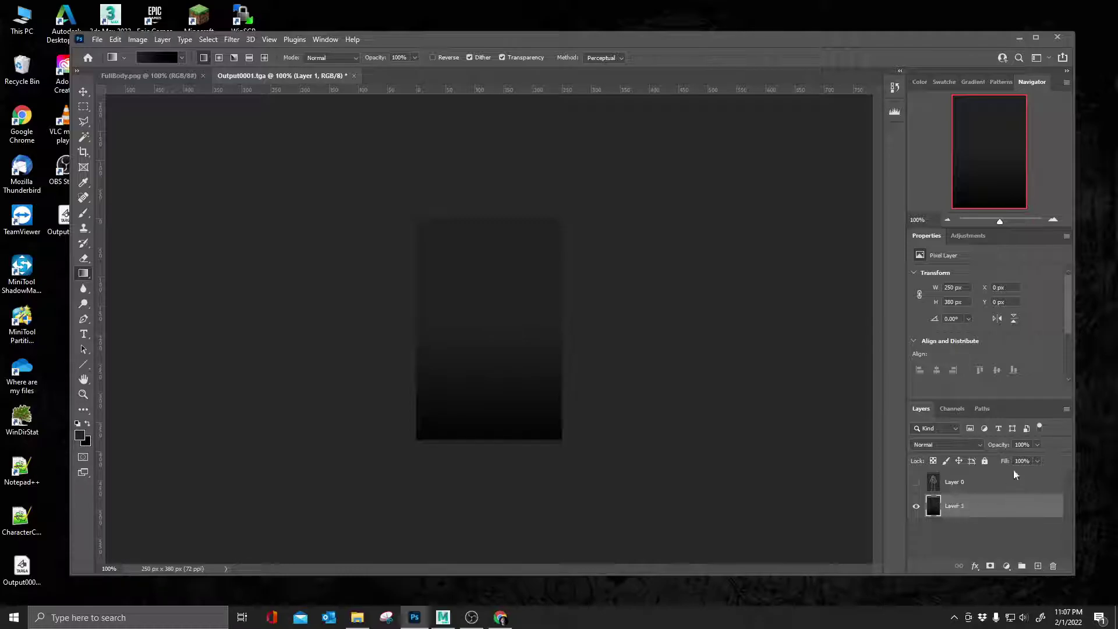
Select the black background via the Alpha 1 channel, delete it from Layer 0, and deselect.
click(916, 482)
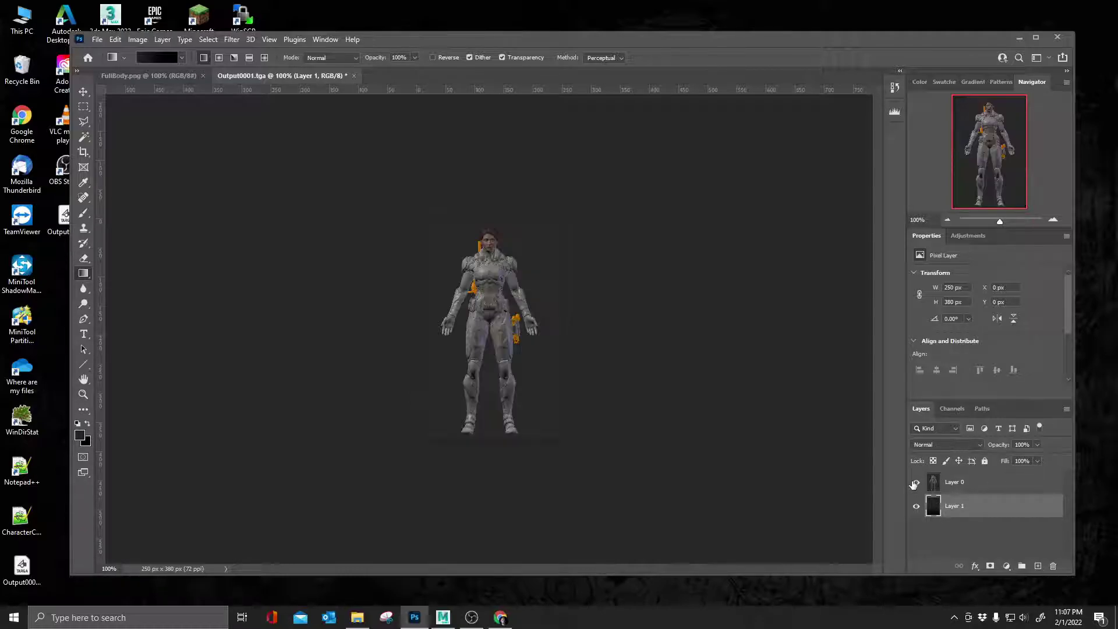
click(955, 410)
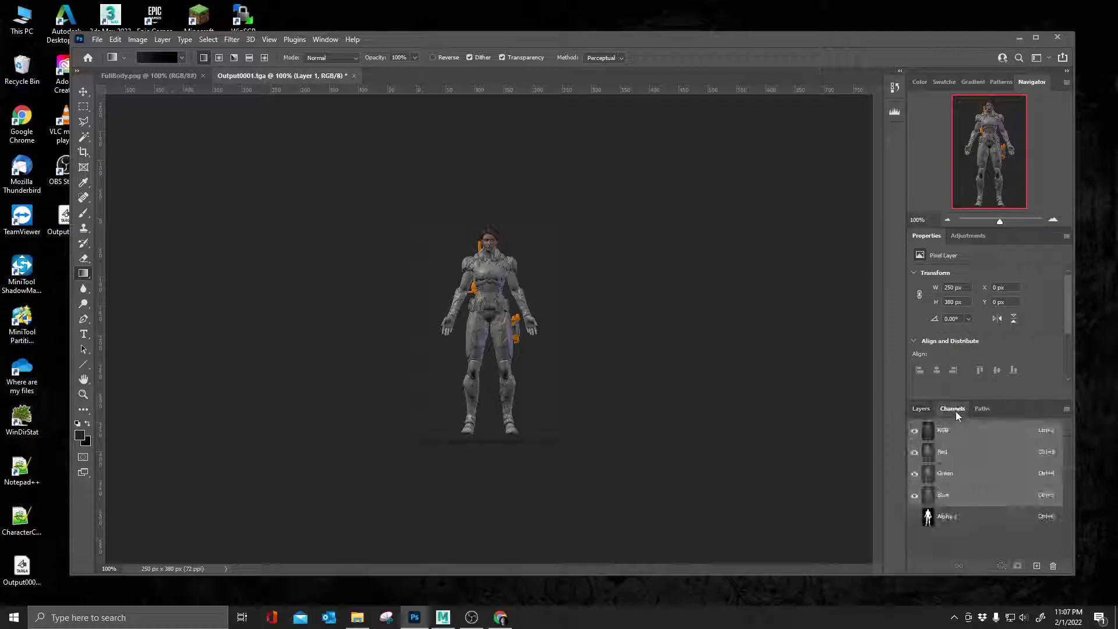
click(976, 520)
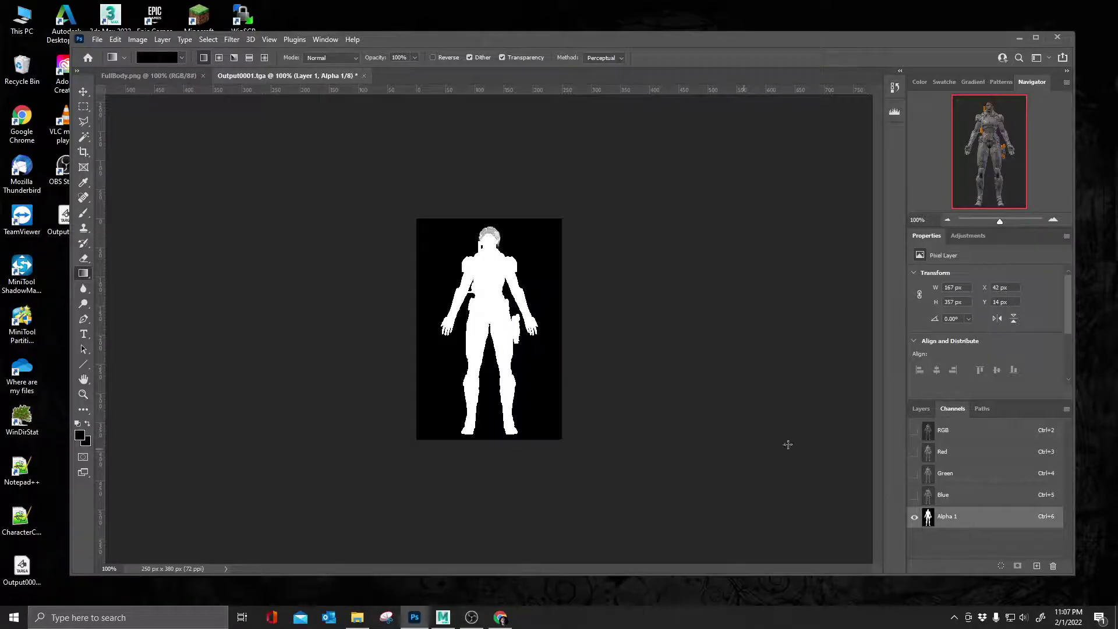
click(83, 137)
click(428, 375)
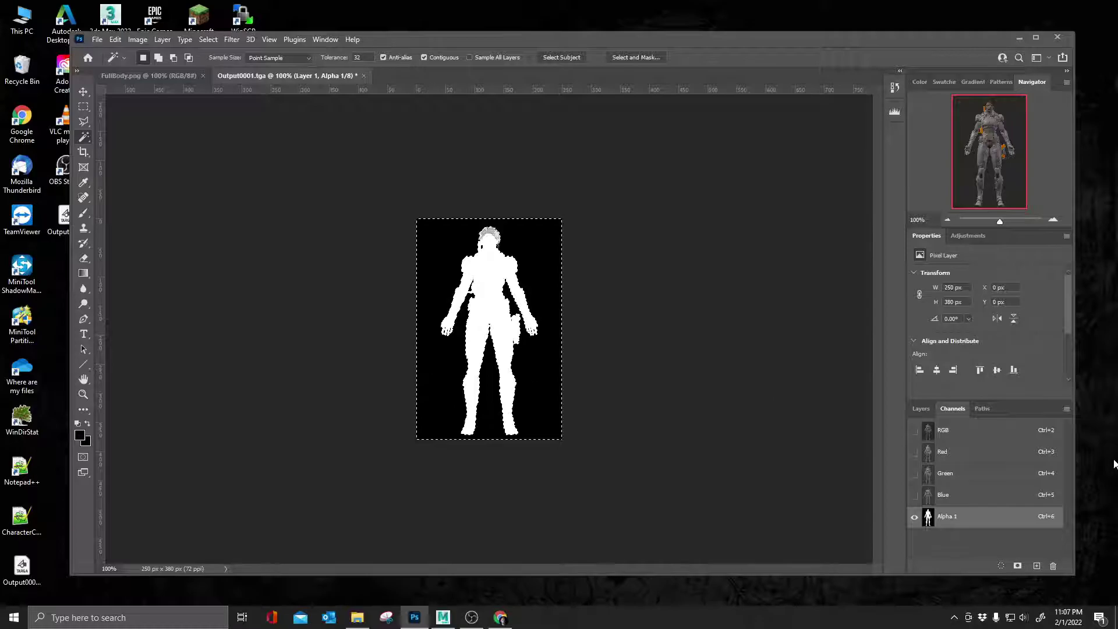
click(920, 408)
click(981, 484)
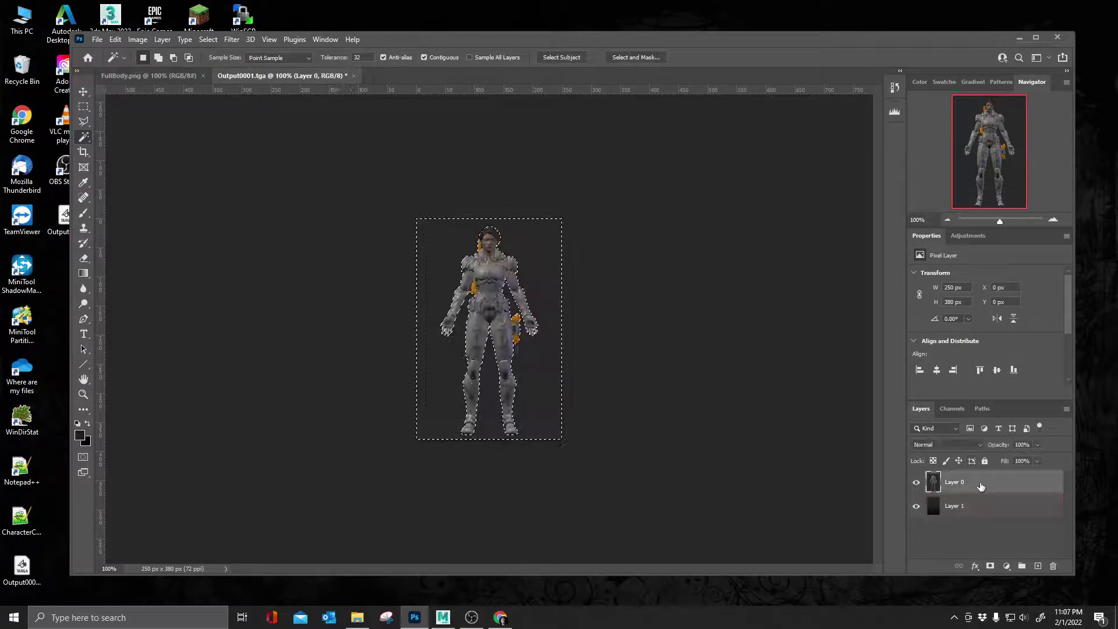
key(Delete)
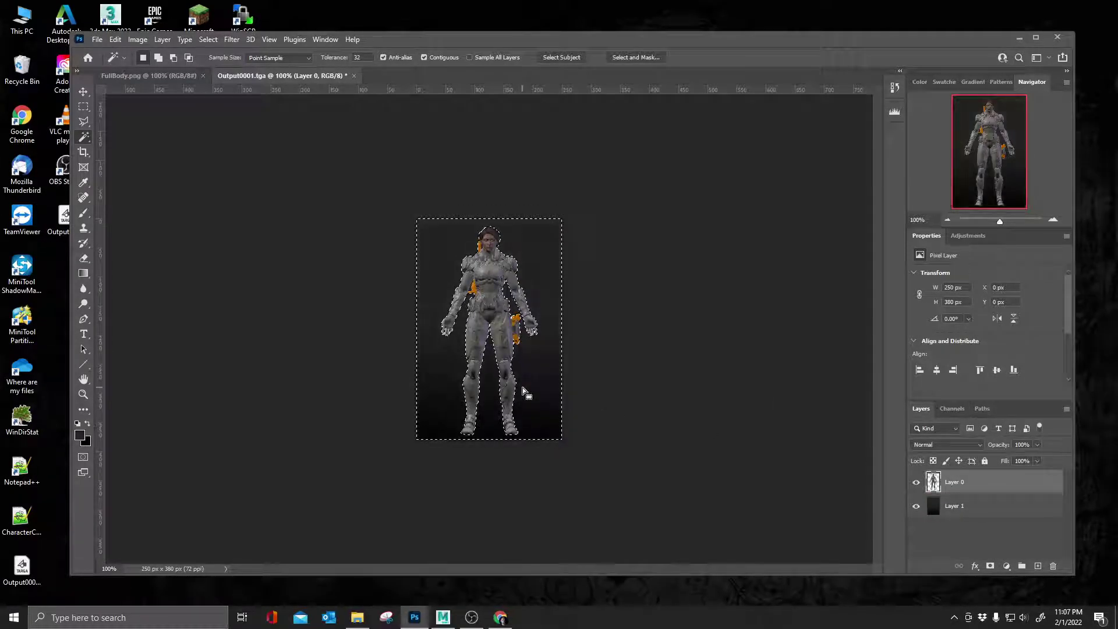
key(ctrl+d)
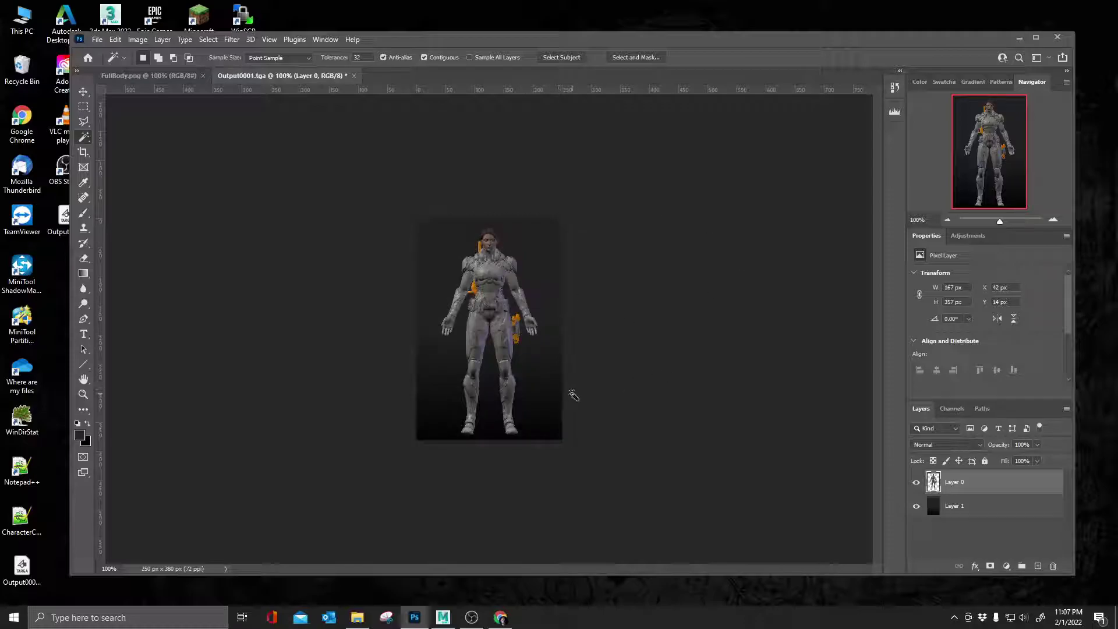
Merge Layer 0 with Layer 1 and paste the merged image into FullBody.png.
shift+click(1007, 513)
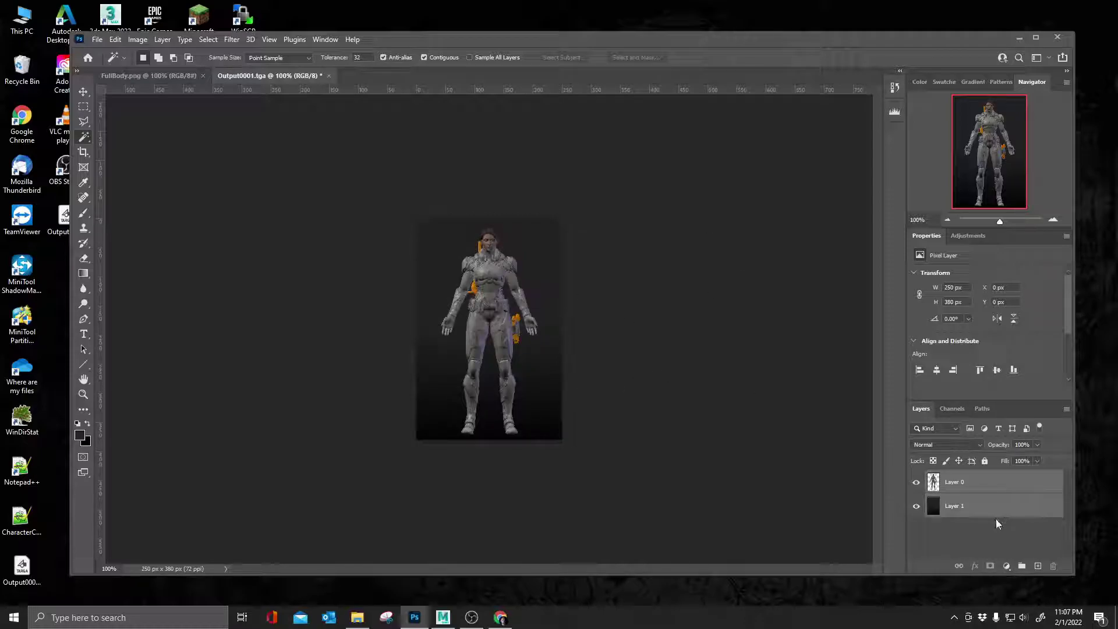
key(ctrl+e)
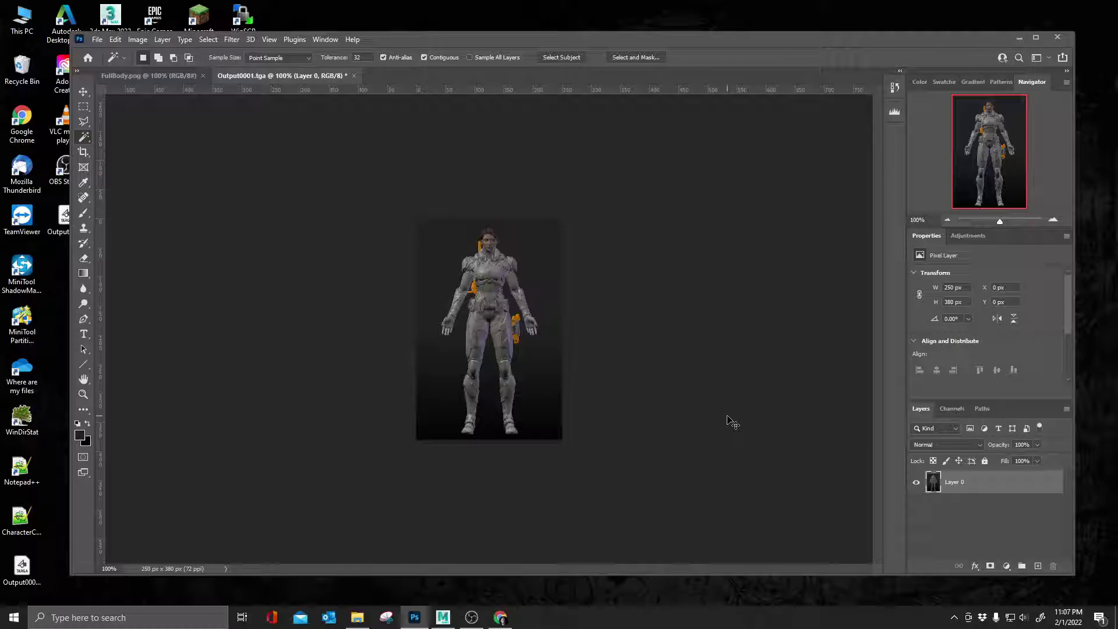
key(ctrl+a)
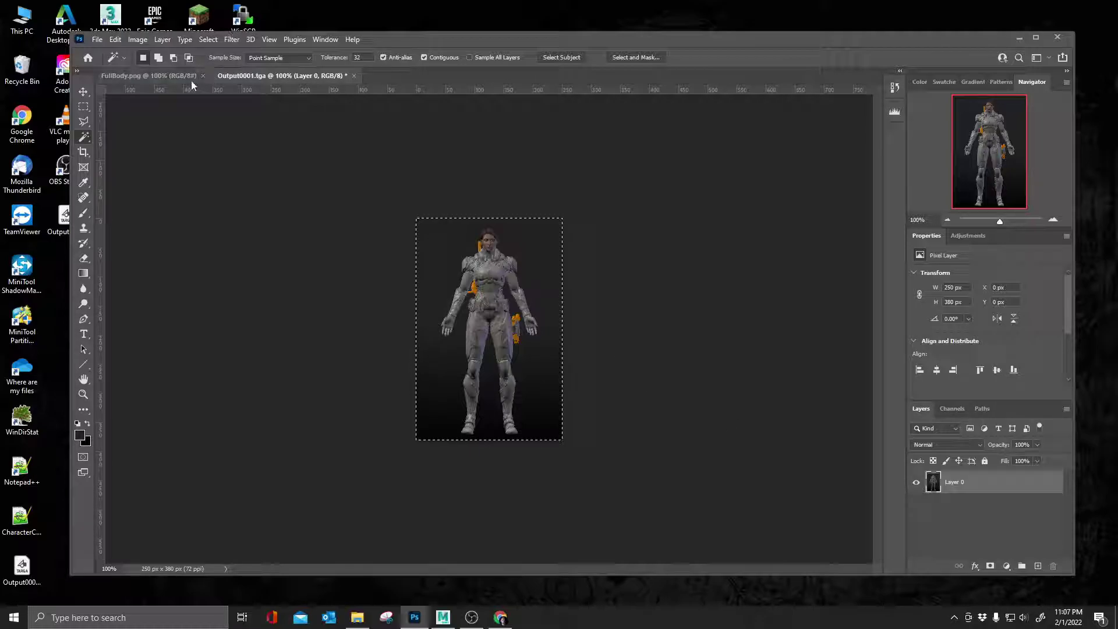
click(164, 74)
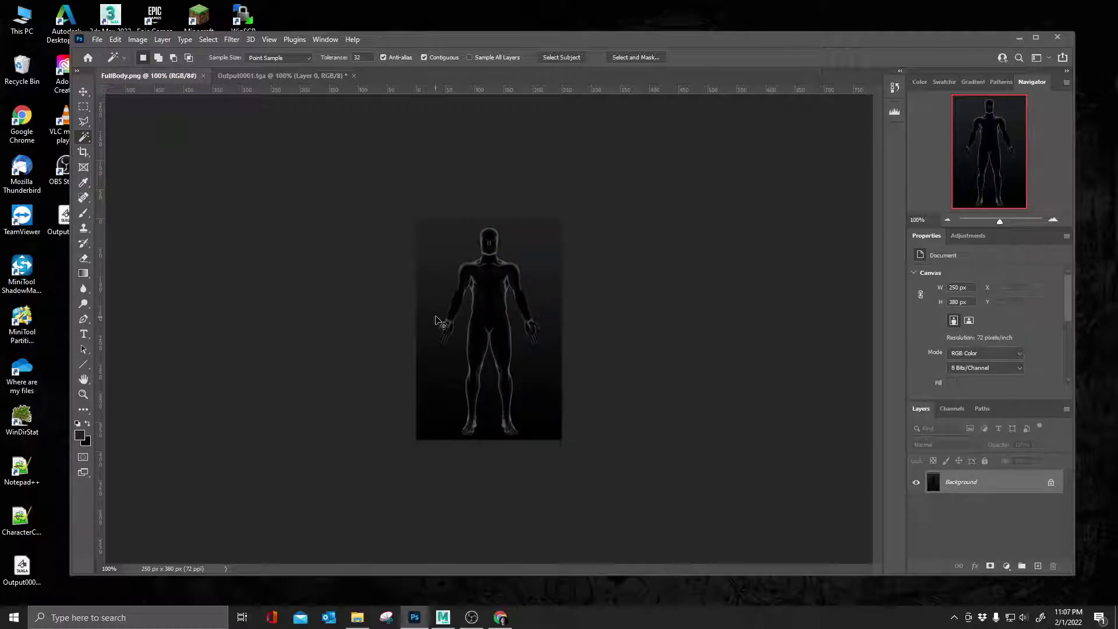
key(ctrl+v)
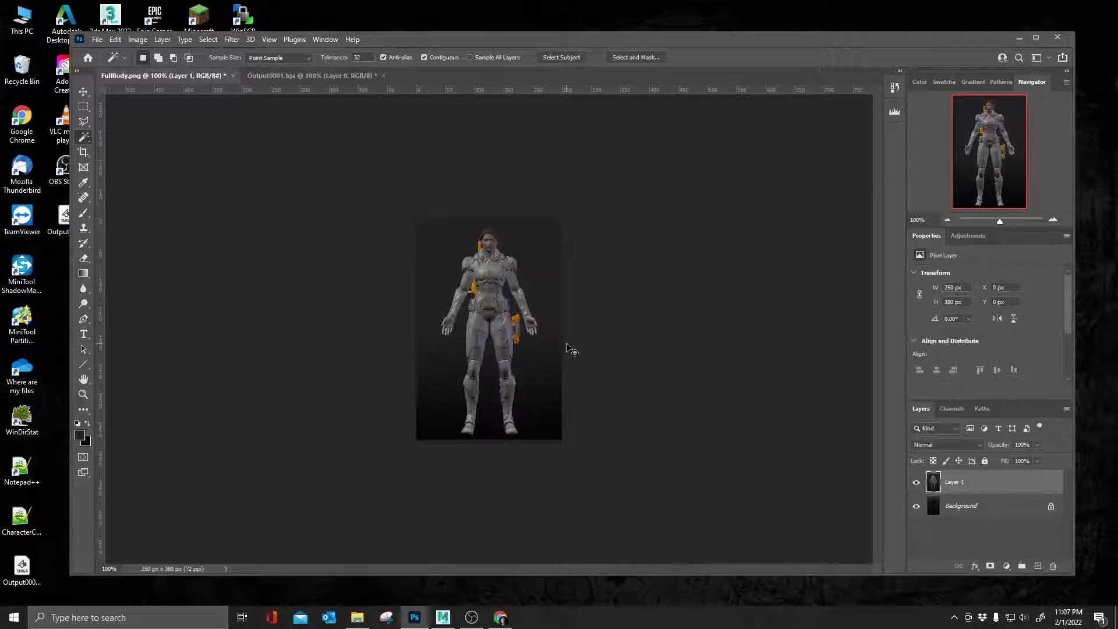
Compare the pasted layer with the original, merge it into Background, and save FullBody.png.
click(918, 485)
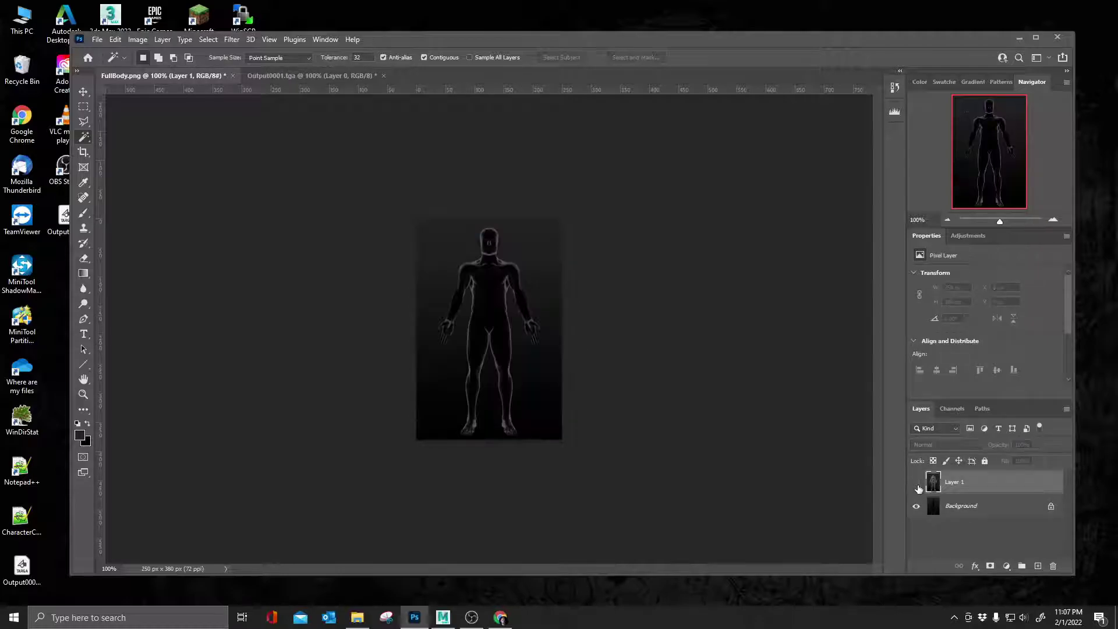
click(918, 485)
click(918, 485)
click(918, 485)
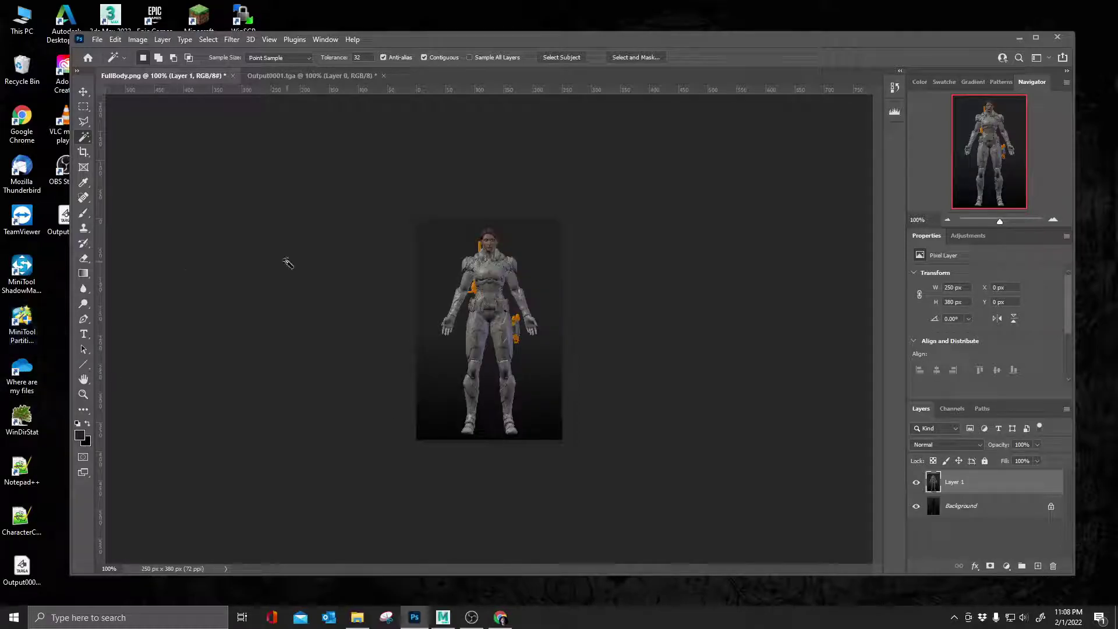
shift+click(981, 515)
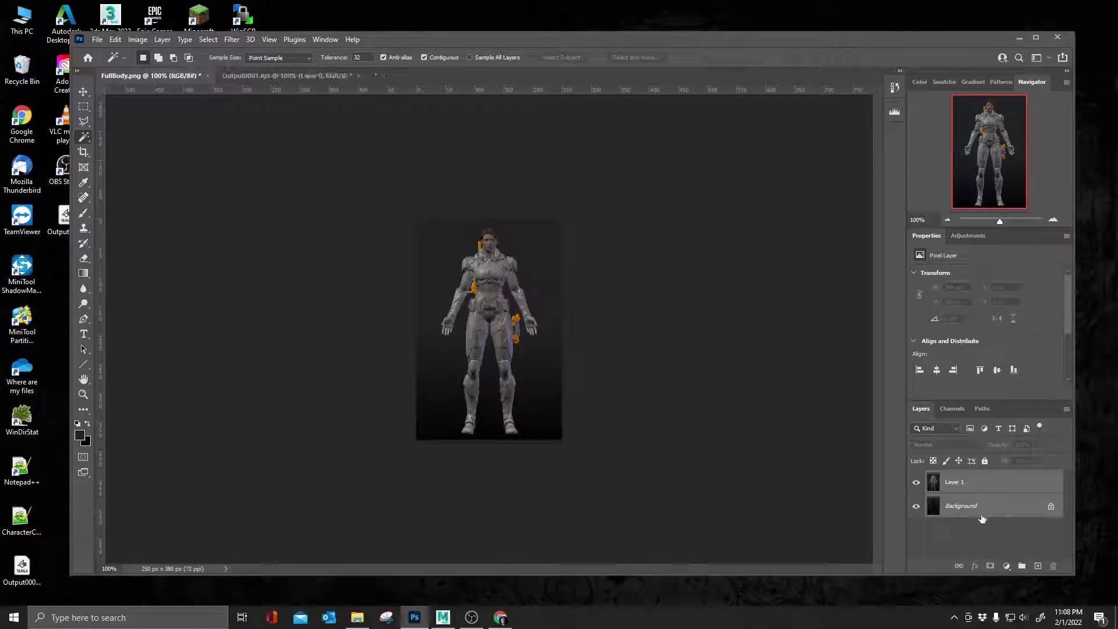
key(ctrl+e)
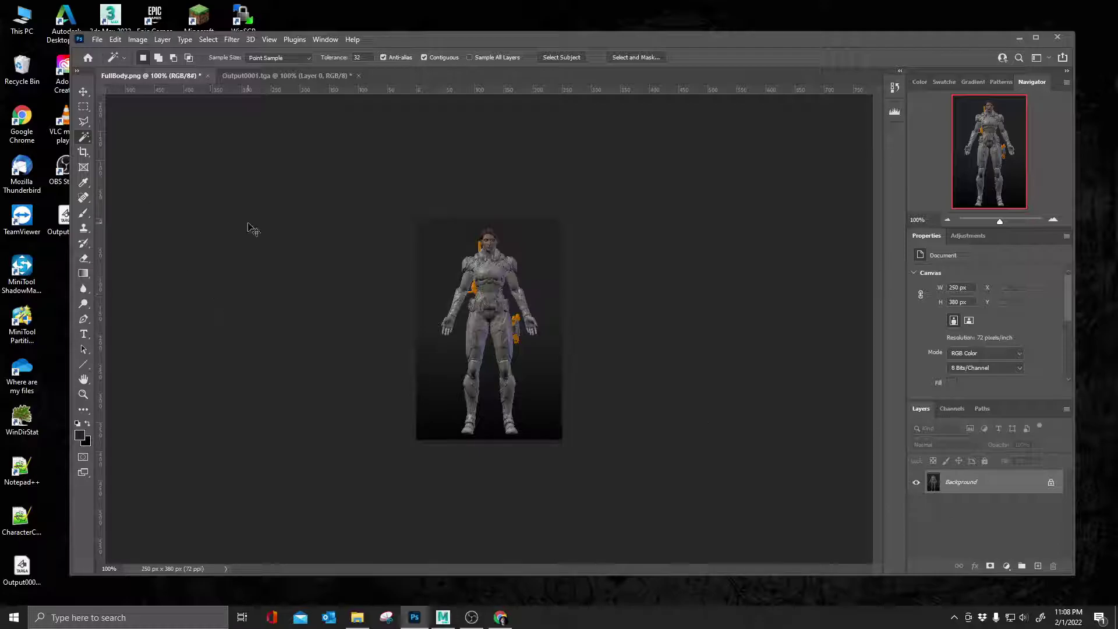
key(ctrl+s)
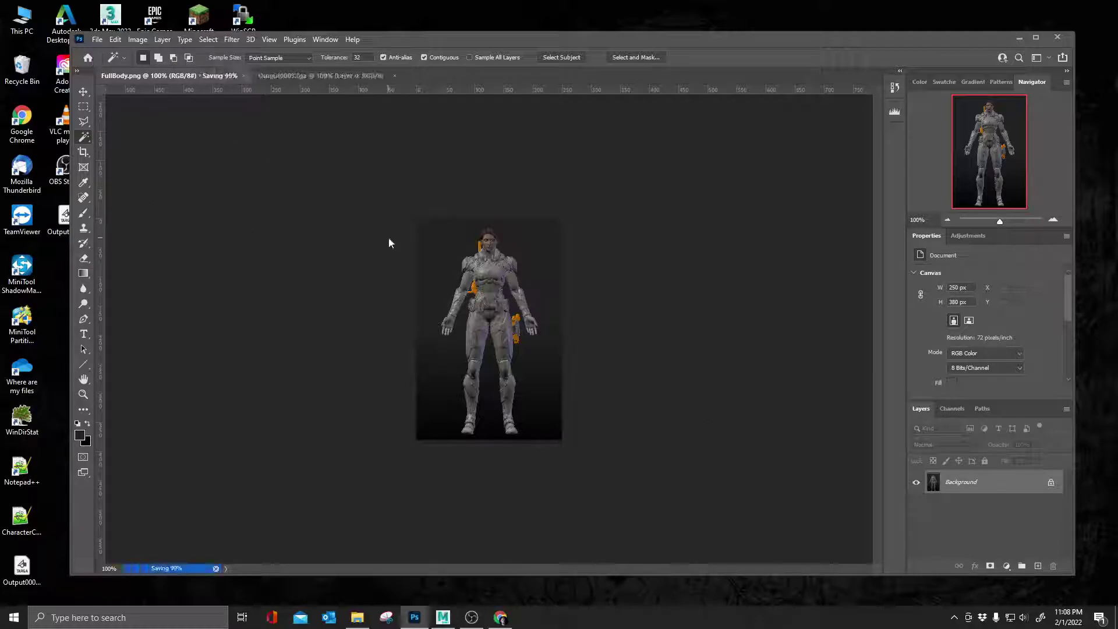
drag(389, 40, 482, 32)
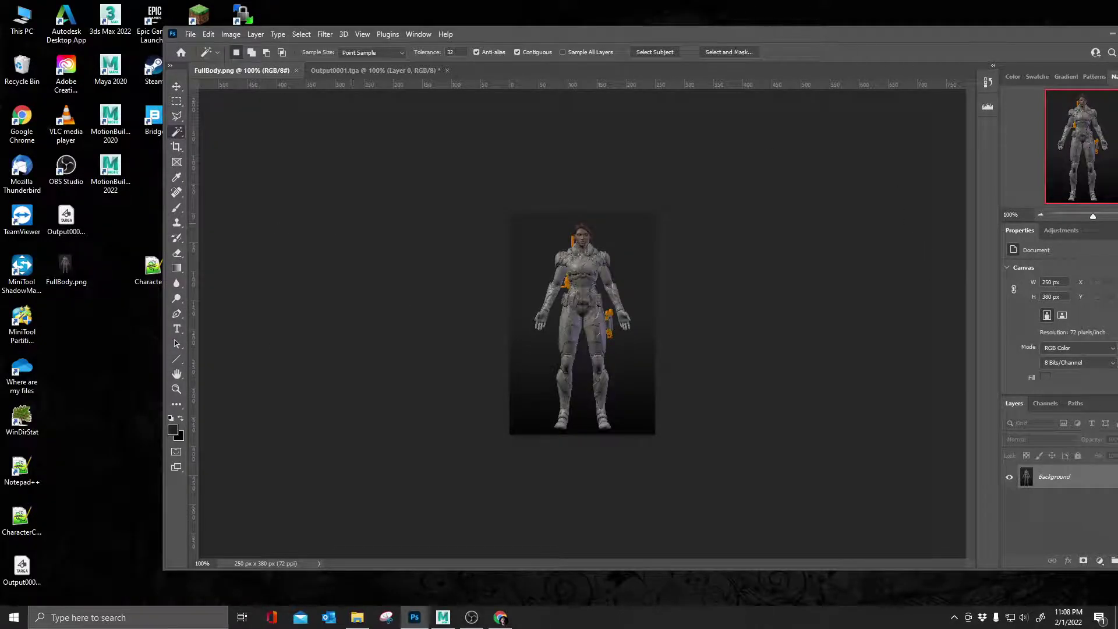
Minimise Photoshop, rename the desktop image to FullBody_BH.png, and open CharacterControlsConfig.xml in Notepad++.
click(1111, 36)
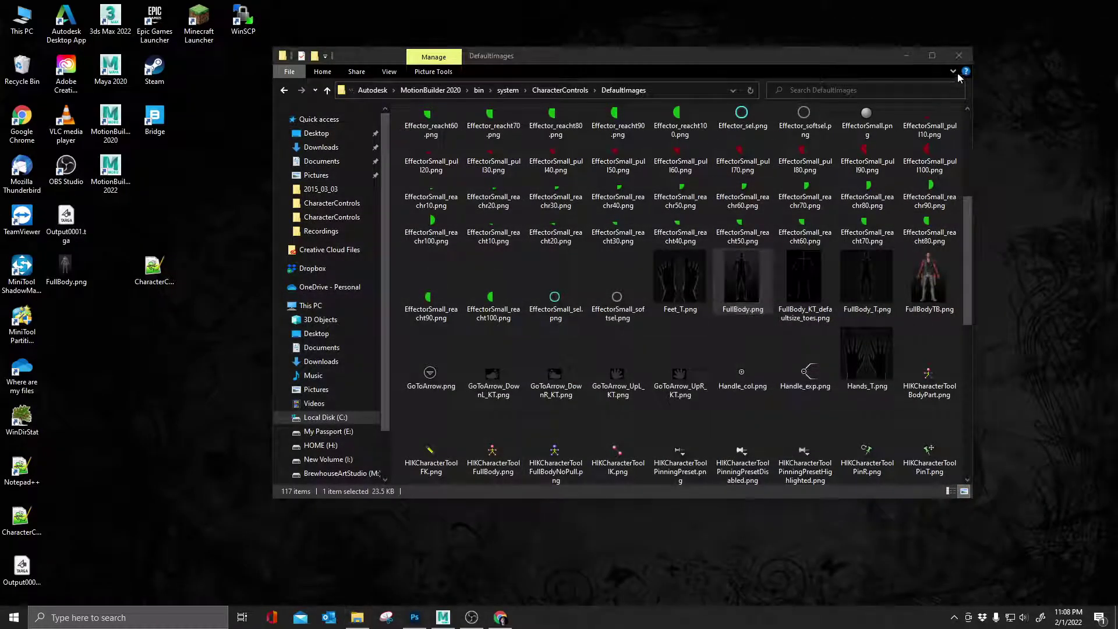
drag(699, 55, 833, 28)
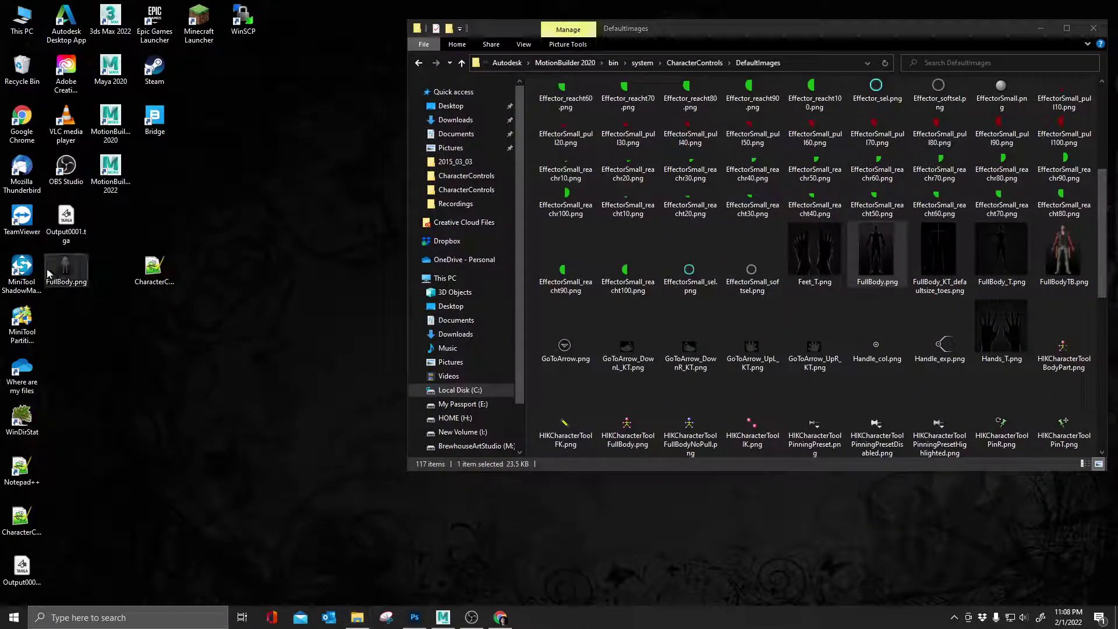
click(63, 286)
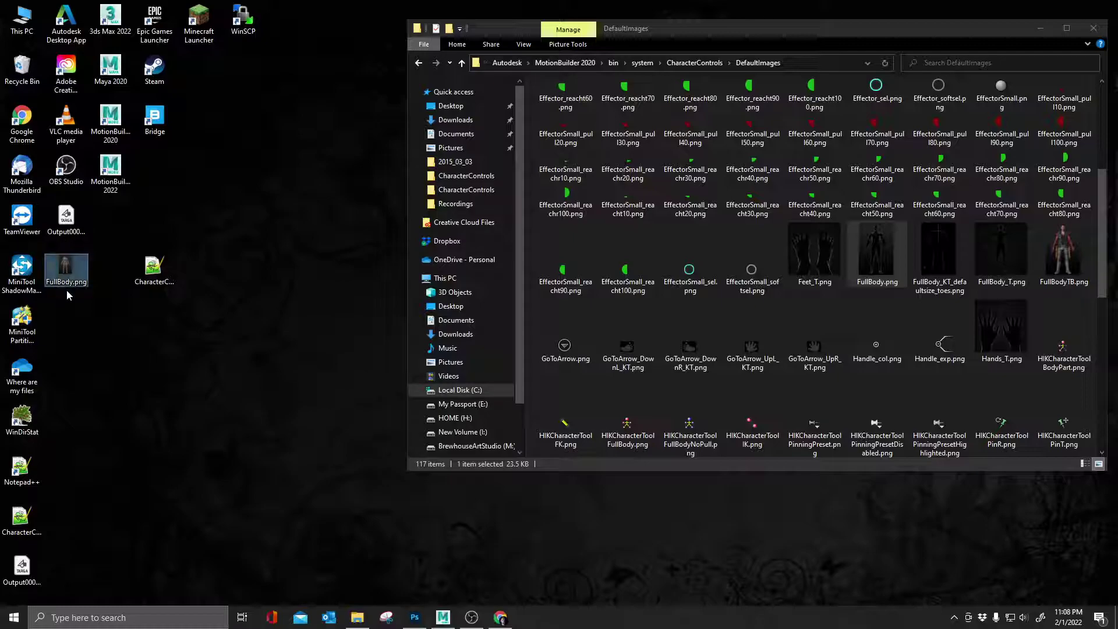
click(69, 282)
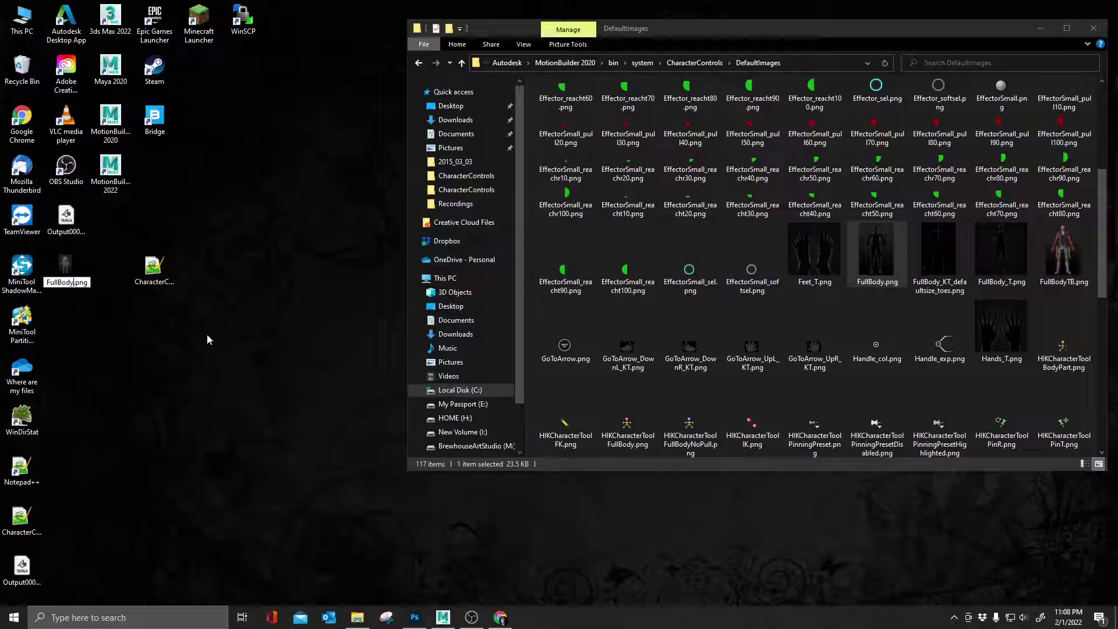
text(_BH)
key(Return)
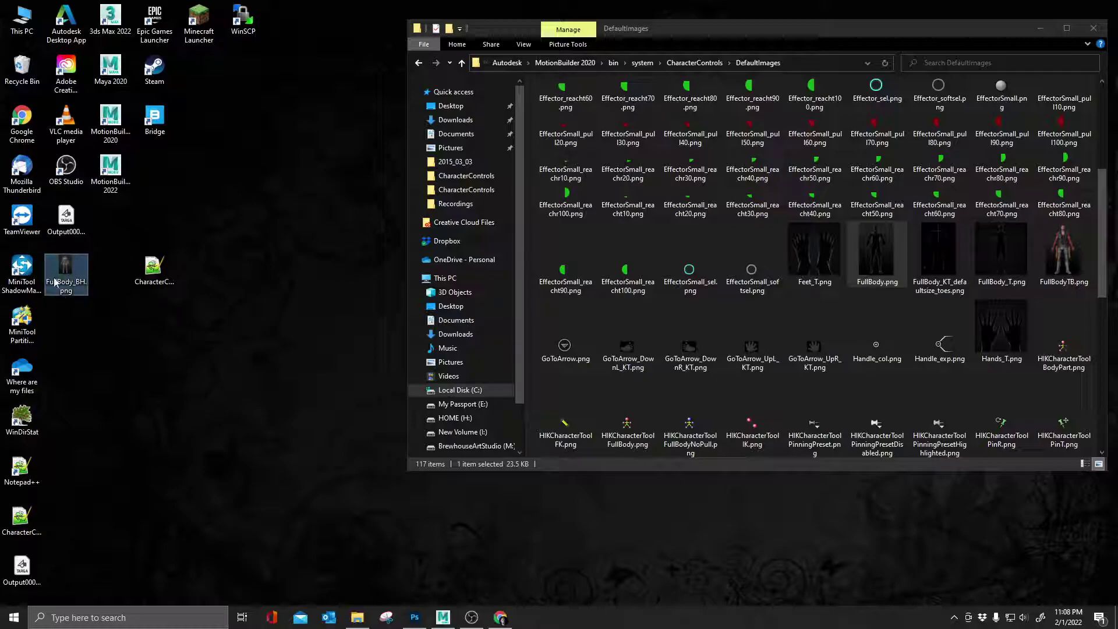
click(148, 273)
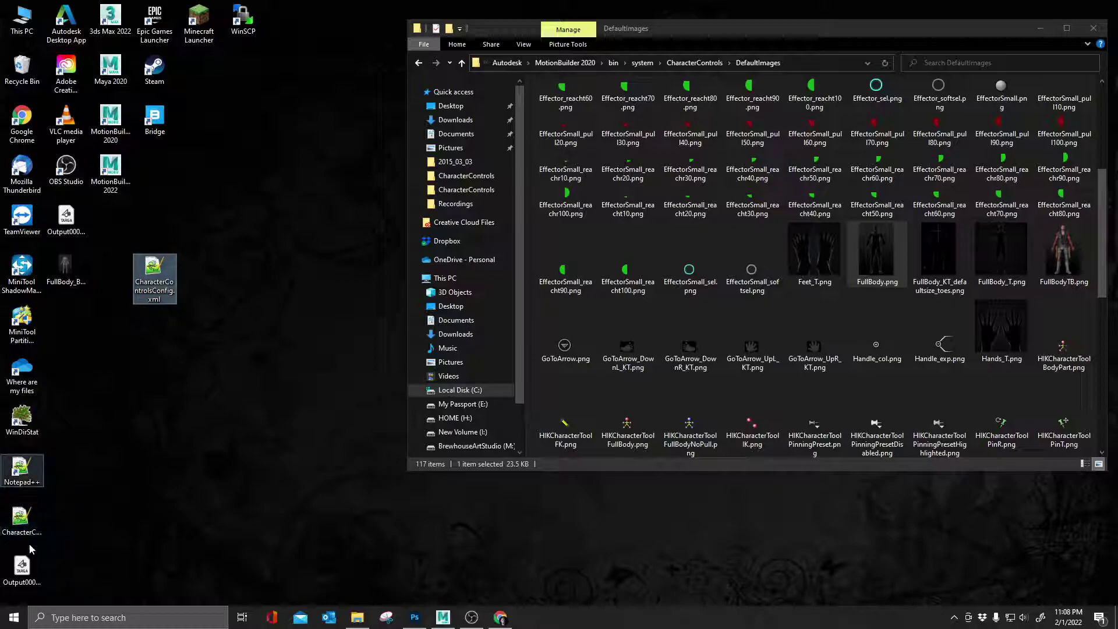
double_click(154, 272)
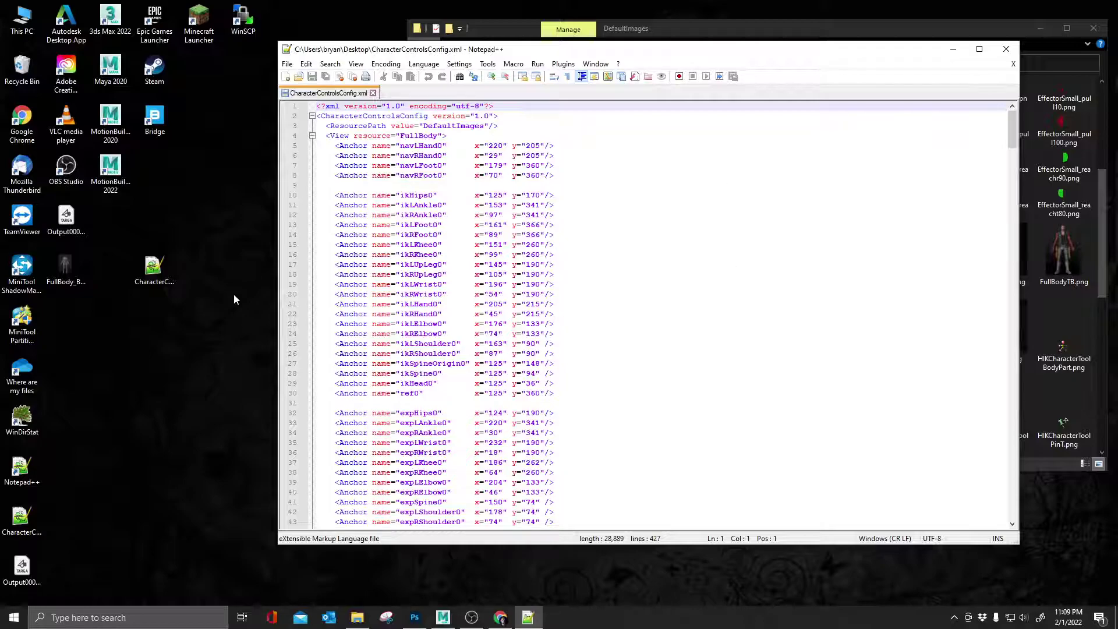
Append _BH to FullBody on line 4, save the config, and minimise Notepad++.
click(154, 269)
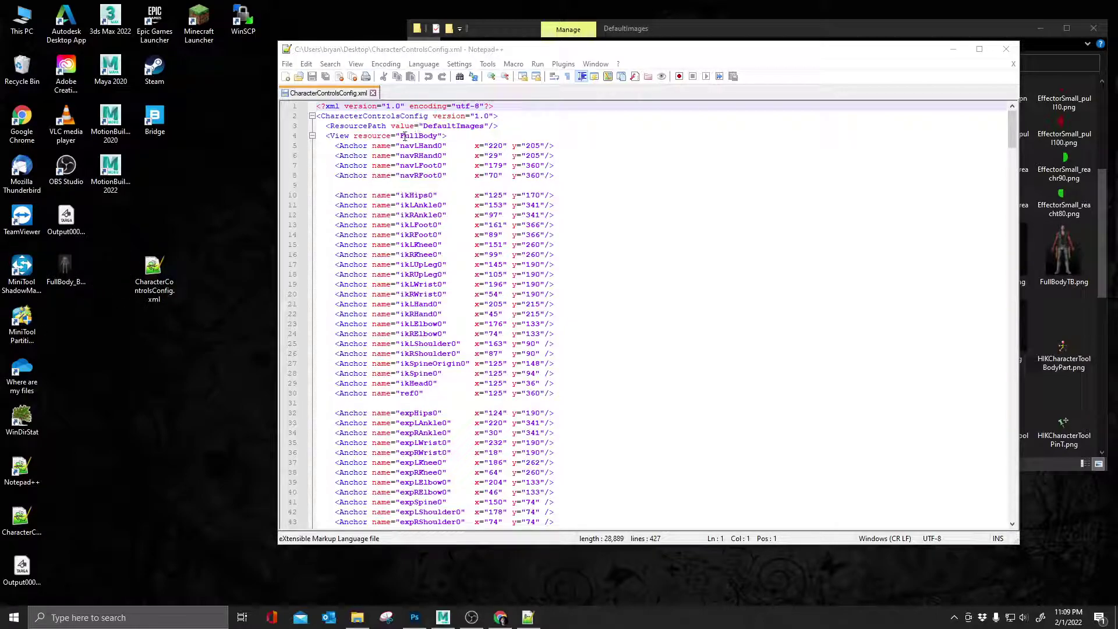
drag(401, 135, 410, 136)
click(66, 269)
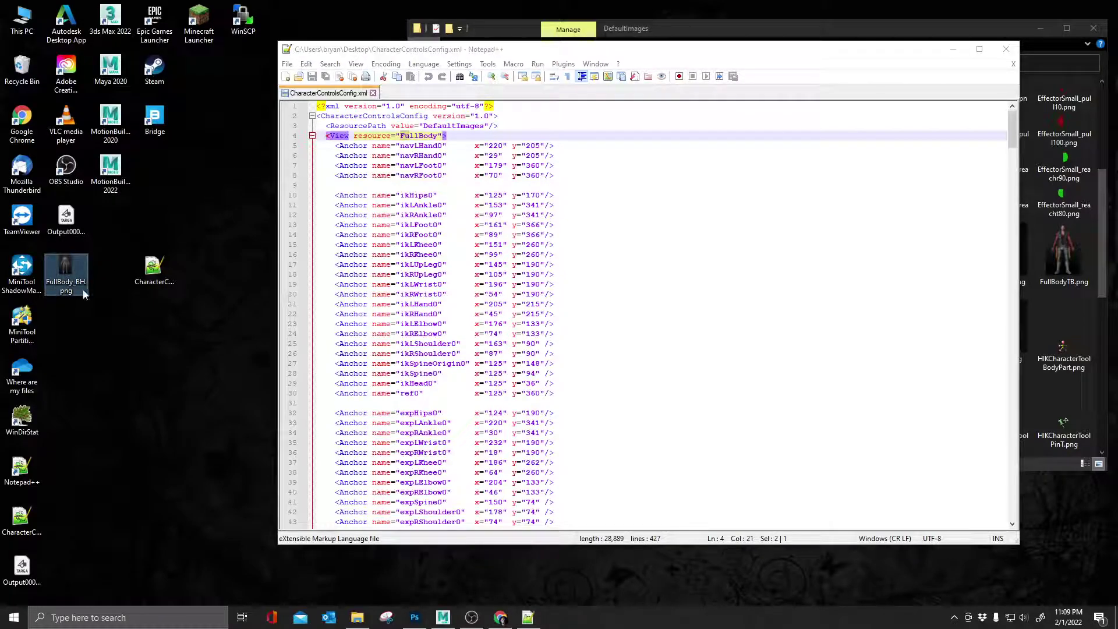
click(437, 136)
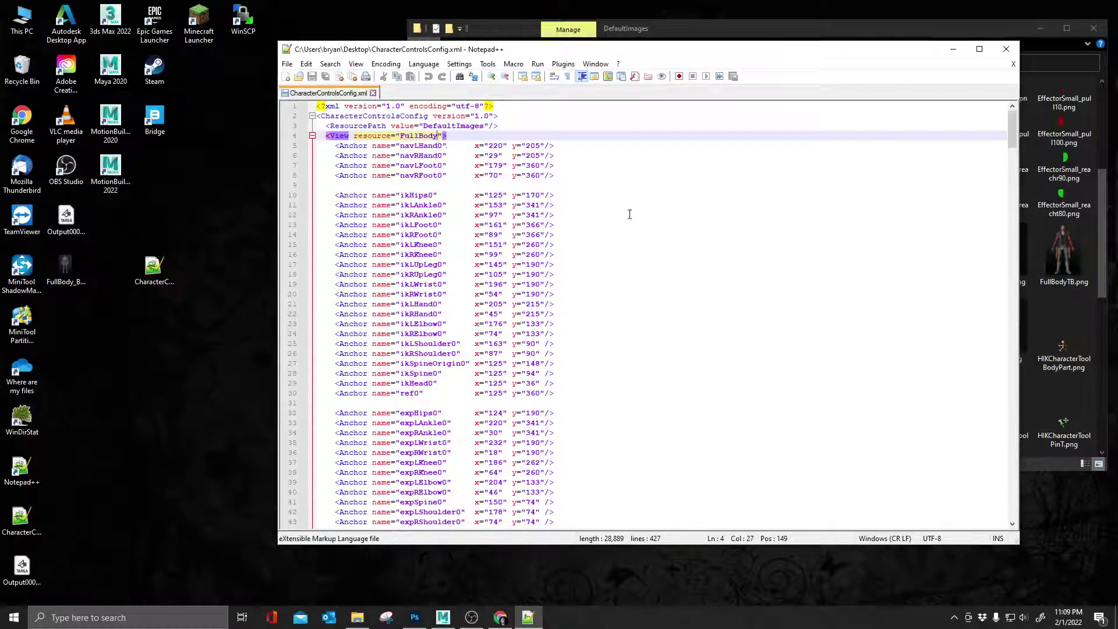
text(_B)
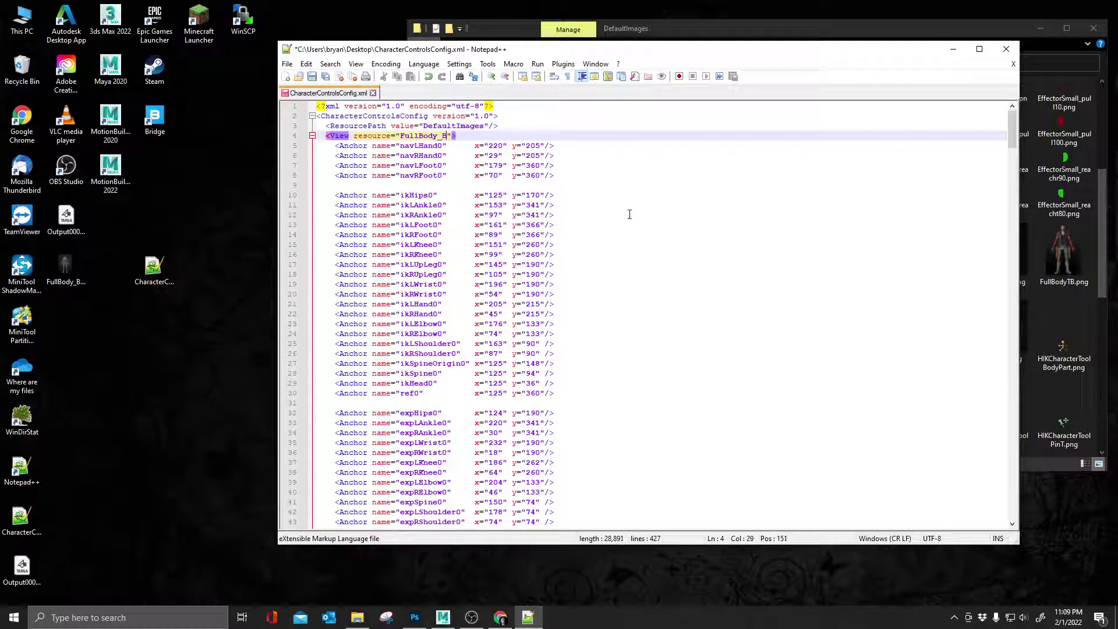
text(H)
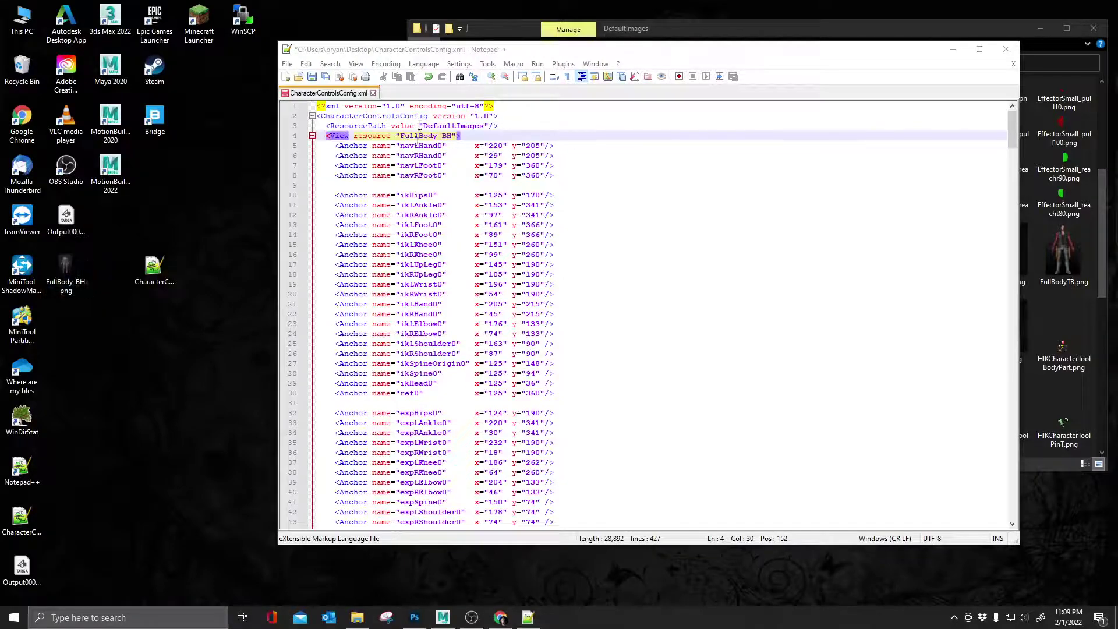
right_click(320, 95)
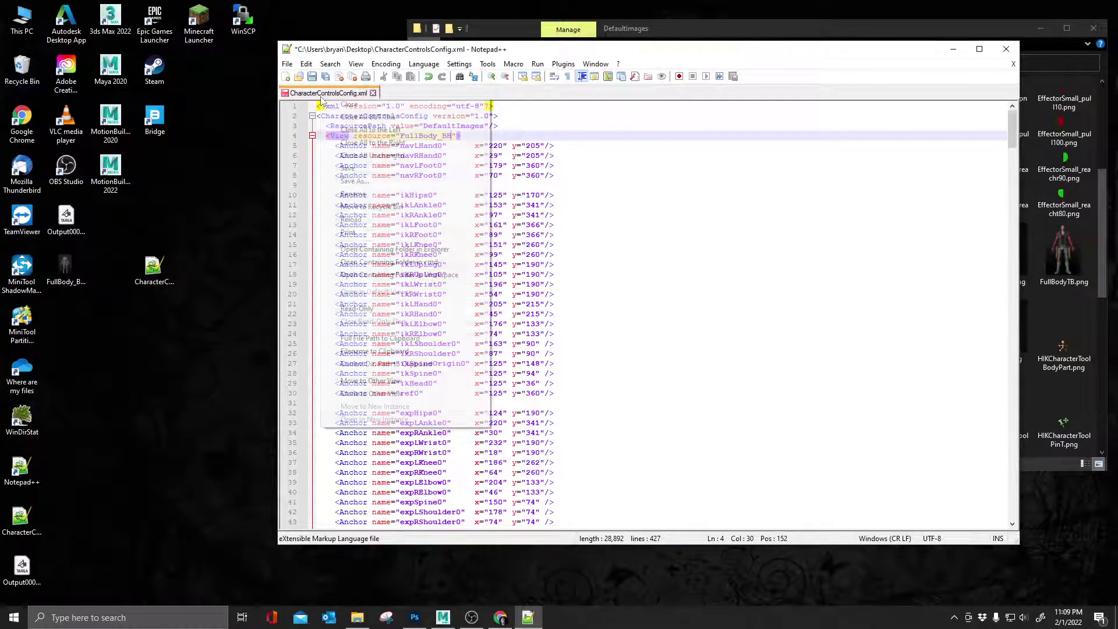
click(353, 168)
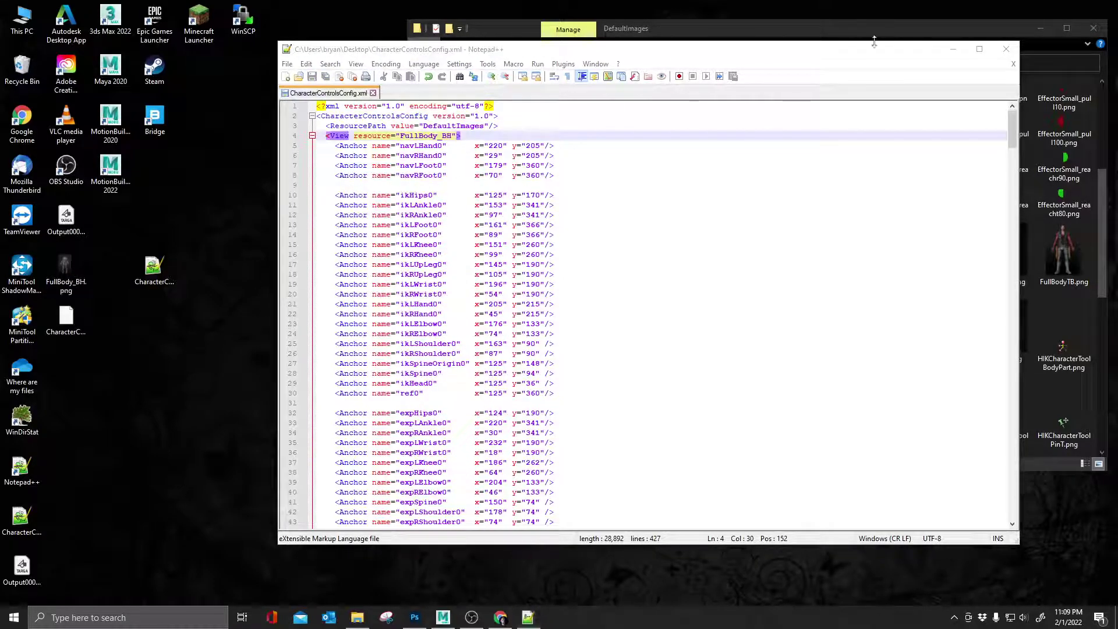
click(952, 49)
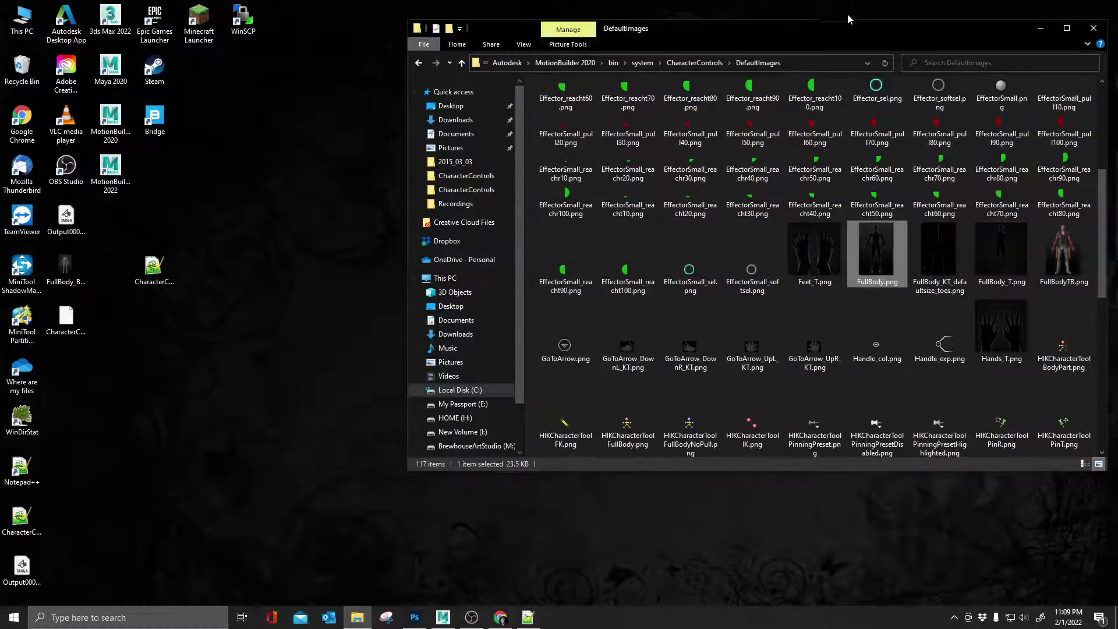
Copy FullBody_BH.png from the desktop into the DefaultImages folder with administrator permission.
drag(848, 18, 794, 29)
click(78, 271)
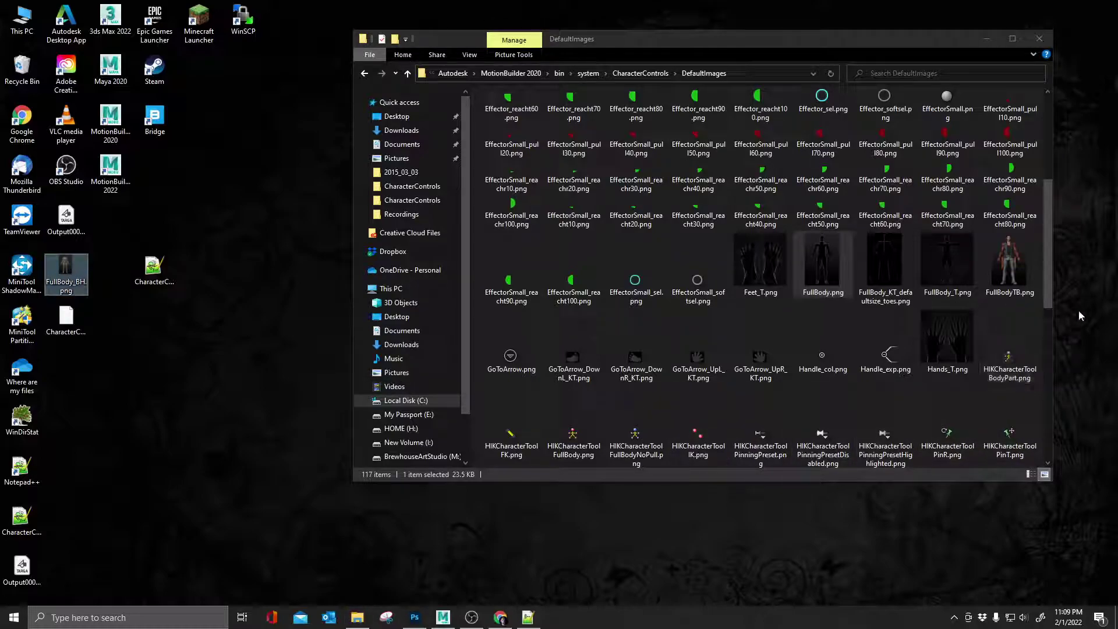
click(1048, 245)
key(ctrl+v)
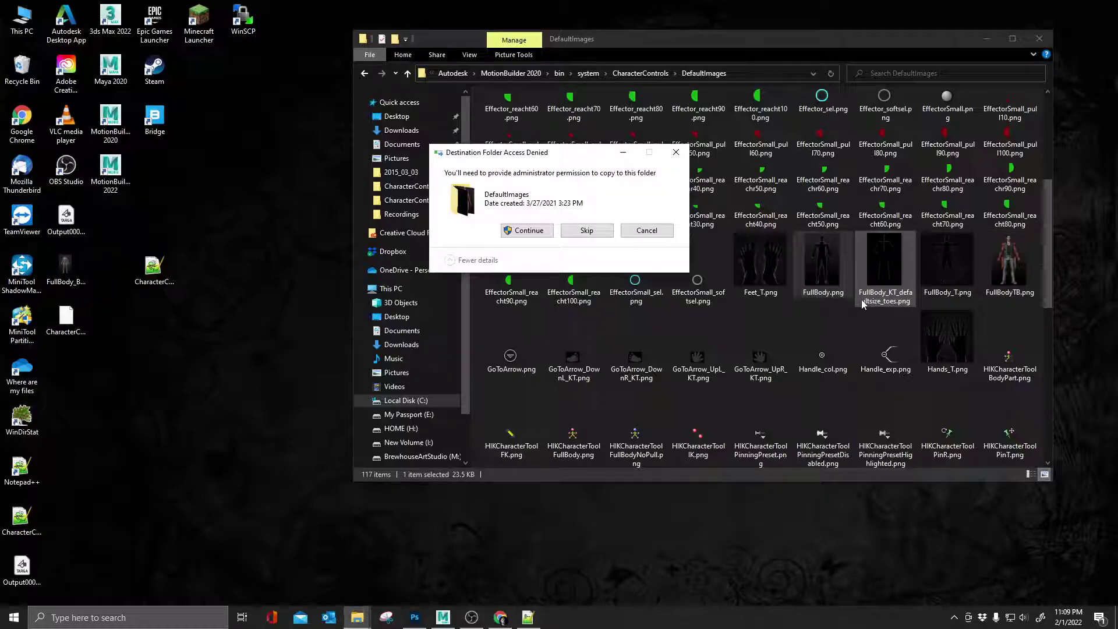
click(528, 231)
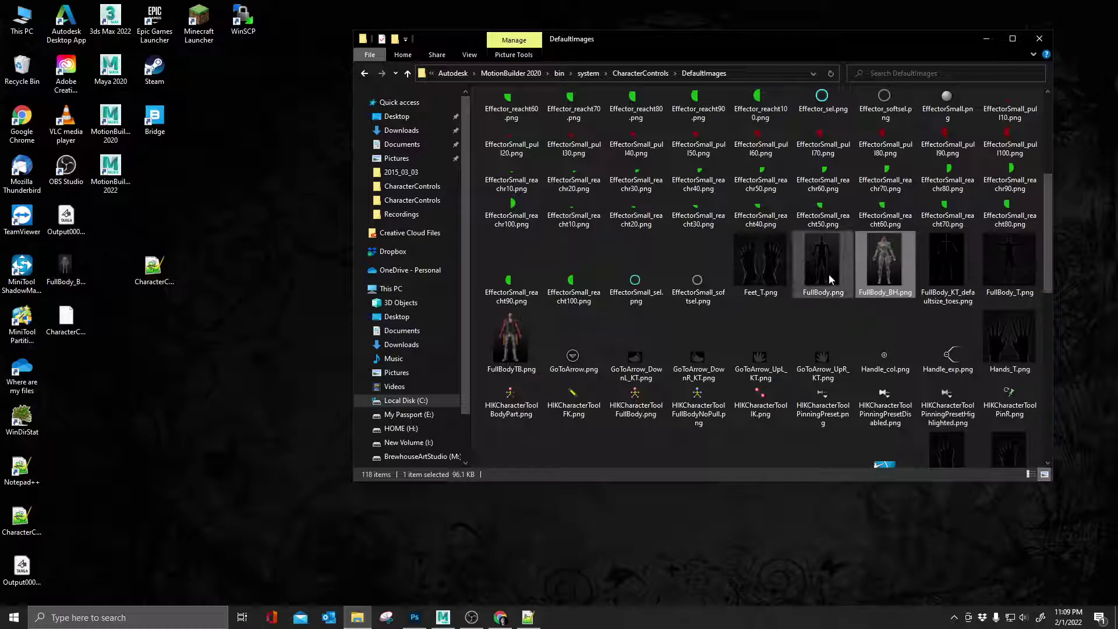
Go up to CharacterControls, try pasting the config, and cancel overwriting CharacterControlsConfig.xml.
click(155, 269)
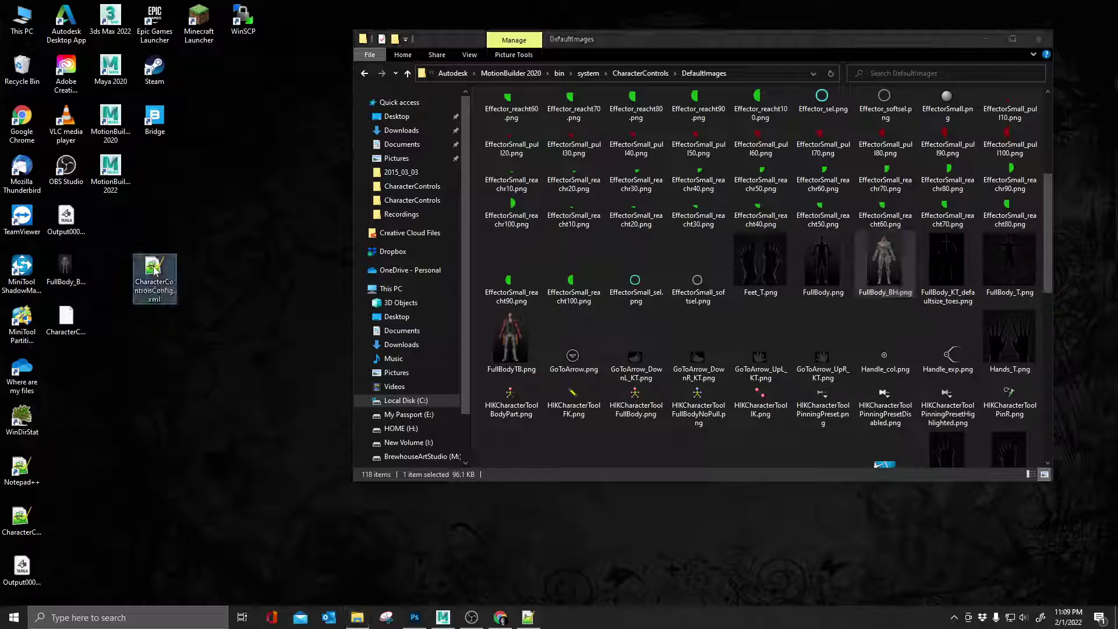
click(643, 74)
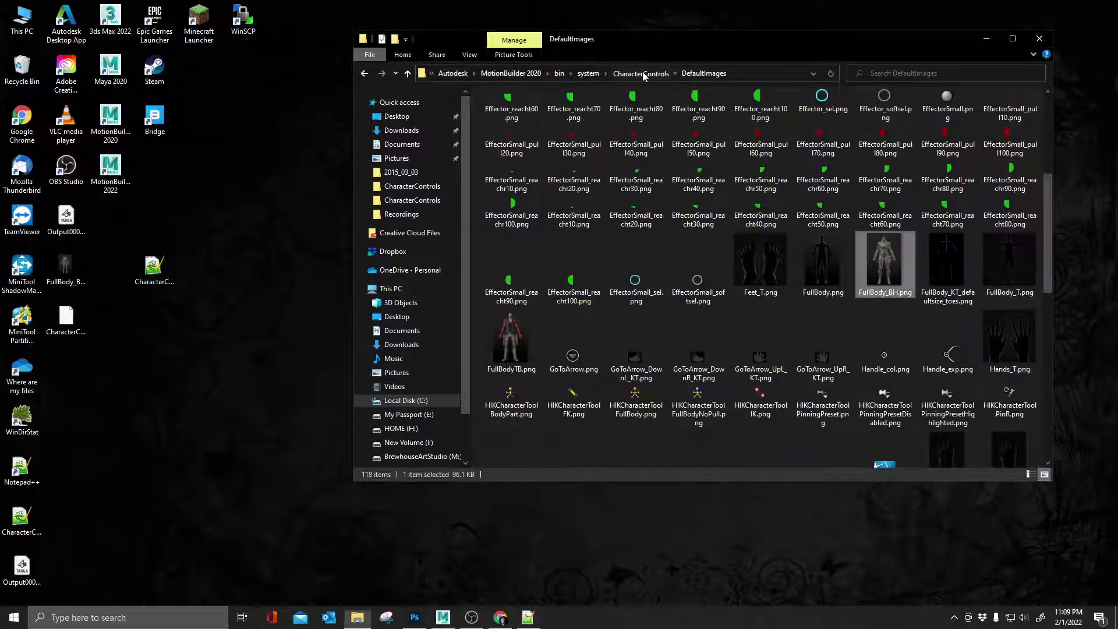
click(643, 74)
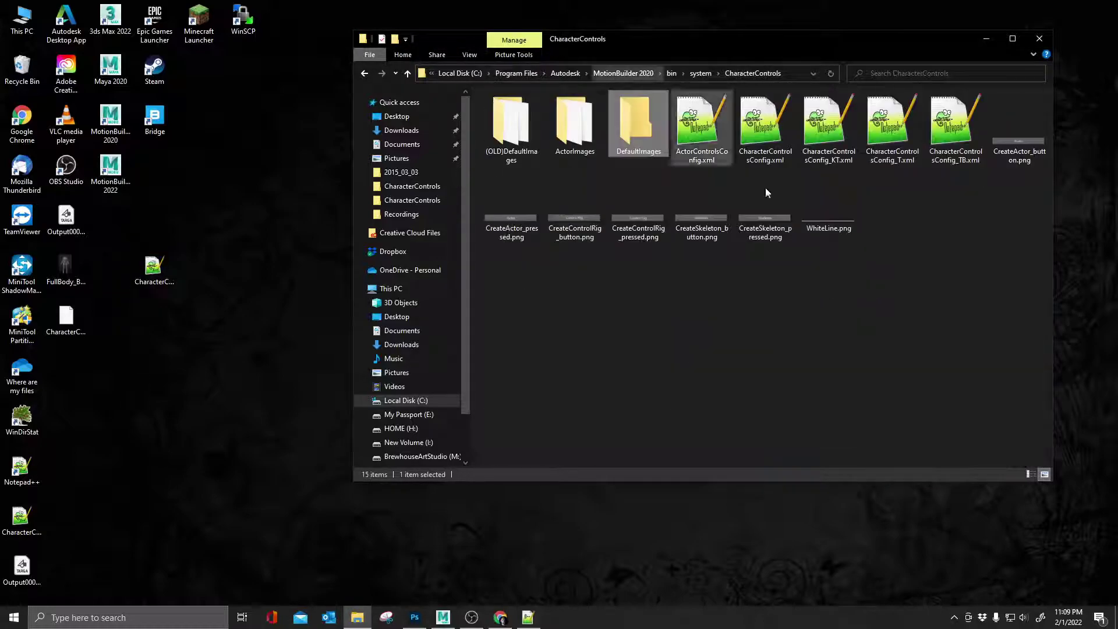
click(834, 336)
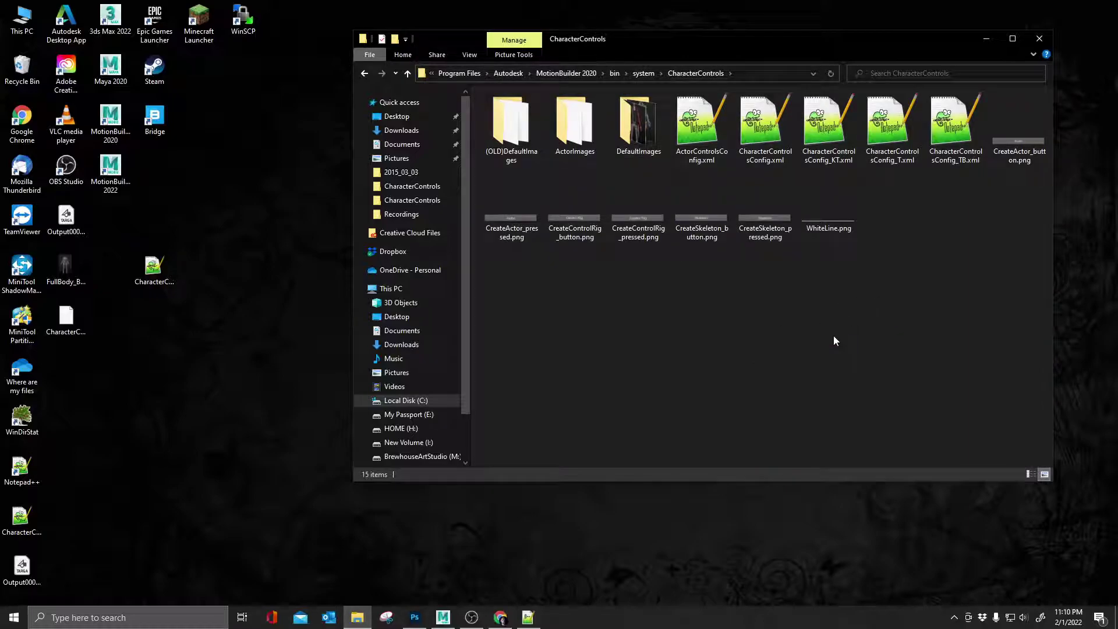
key(ctrl+v)
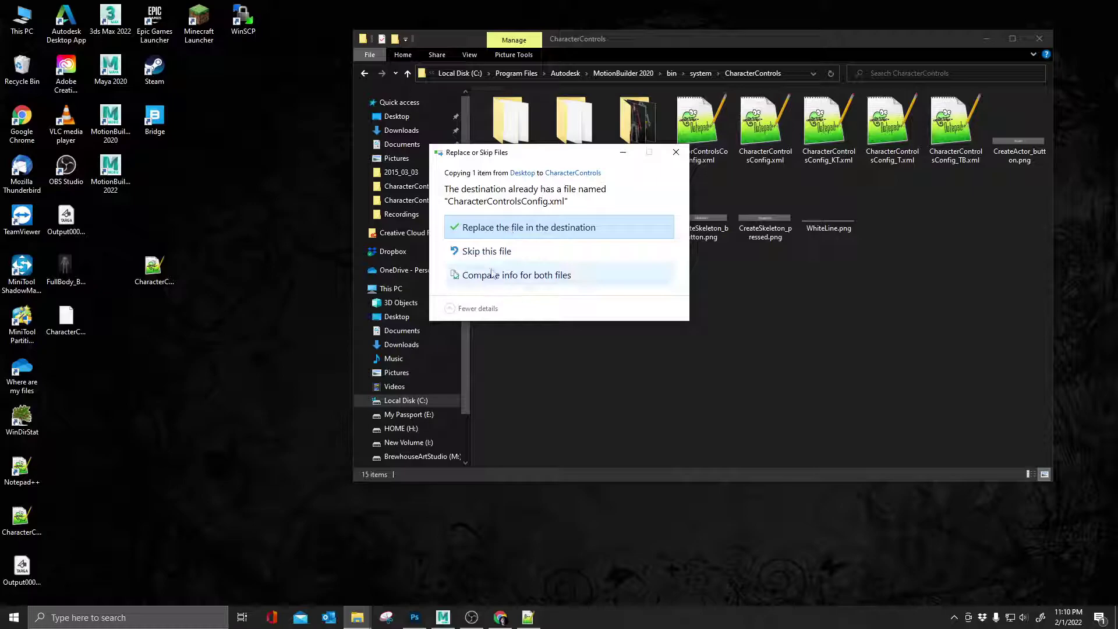
click(676, 153)
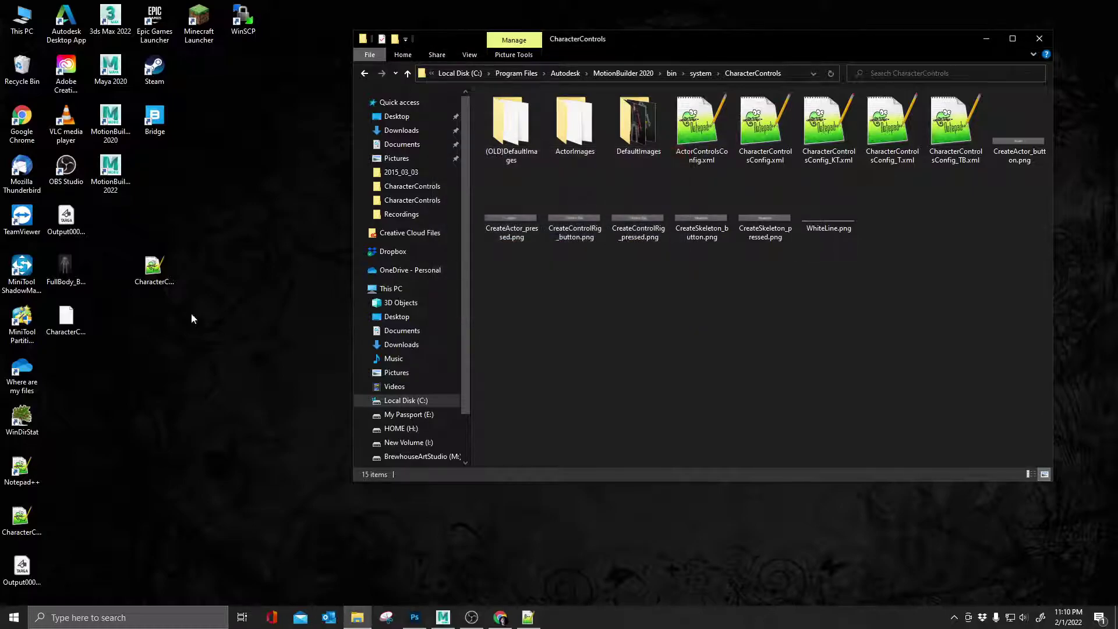
Rename the desktop config to CharacterControlsConfig_BH.xml and copy it into CharacterControls.
click(148, 287)
click(155, 290)
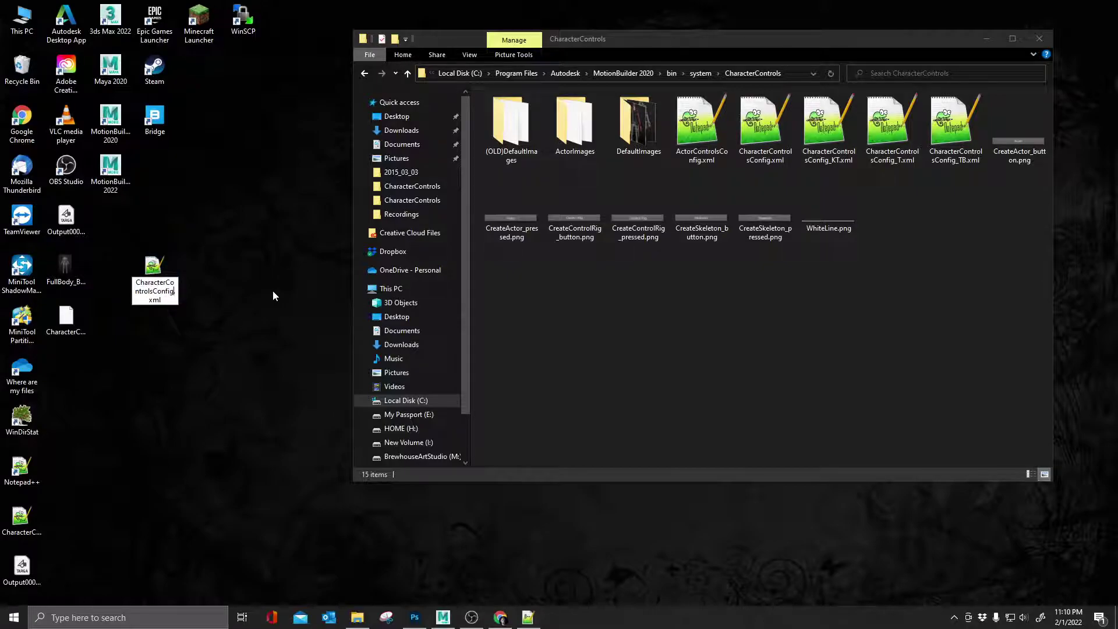
click(149, 299)
text(_BH)
key(Return)
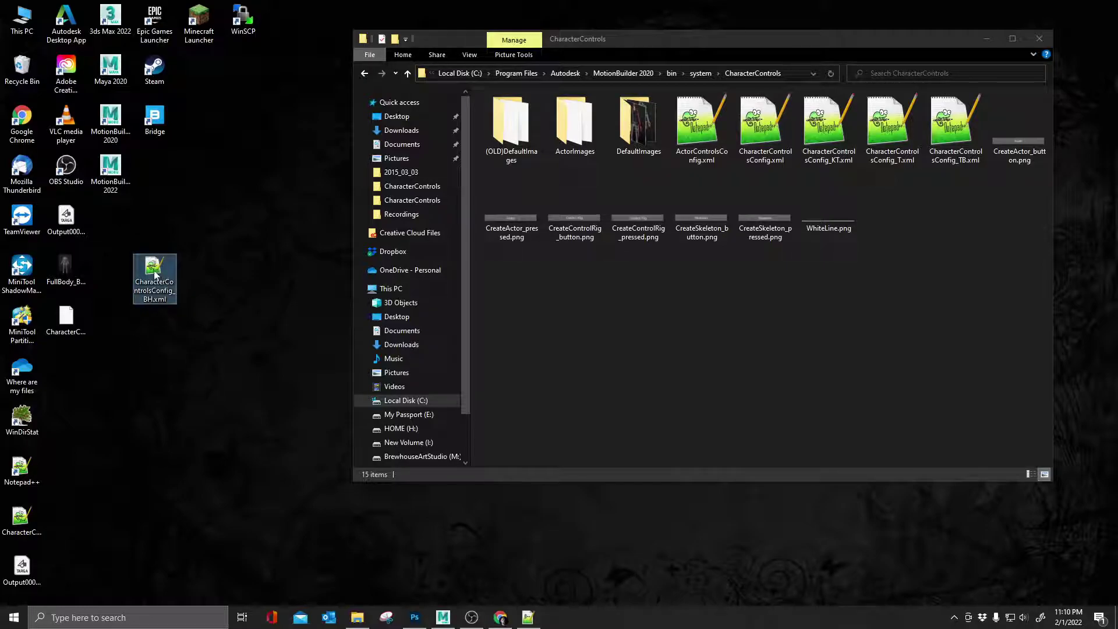
drag(155, 276, 585, 313)
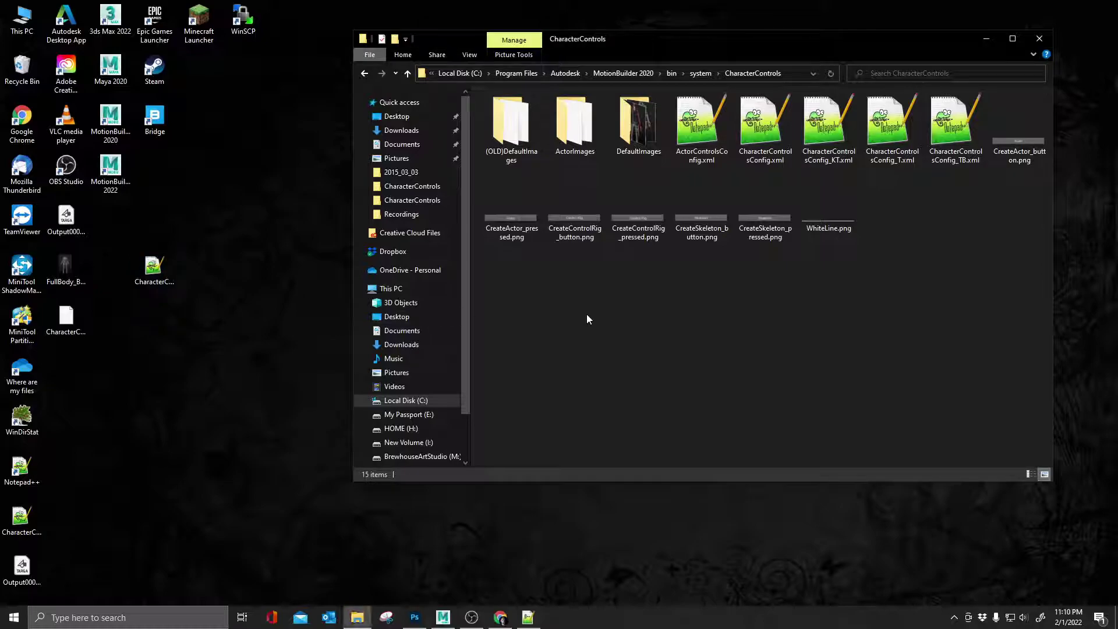
click(502, 228)
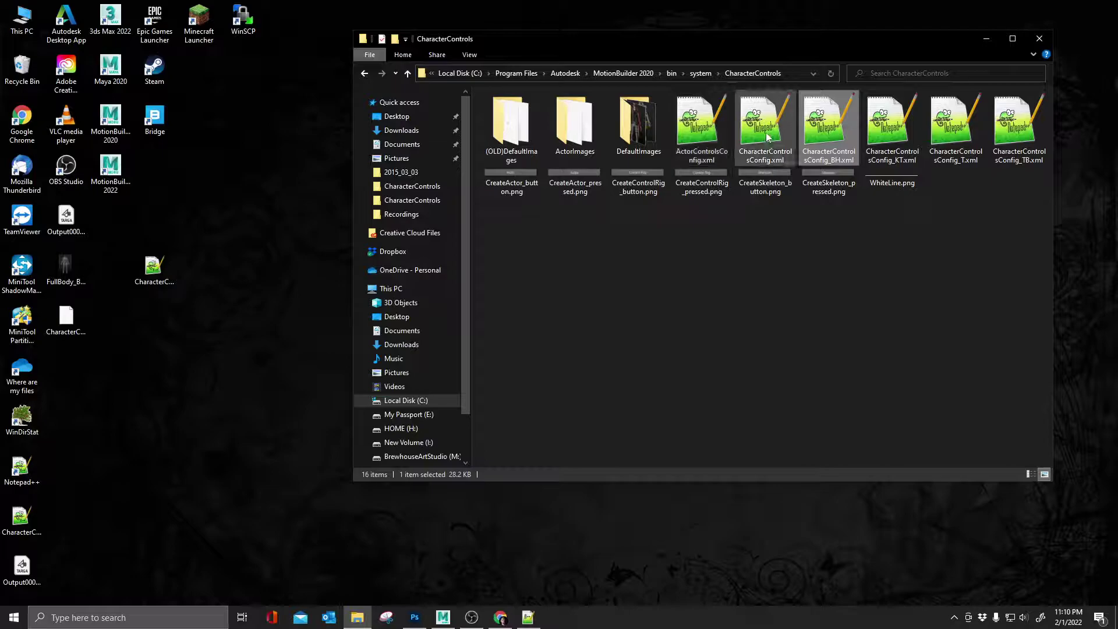
click(731, 328)
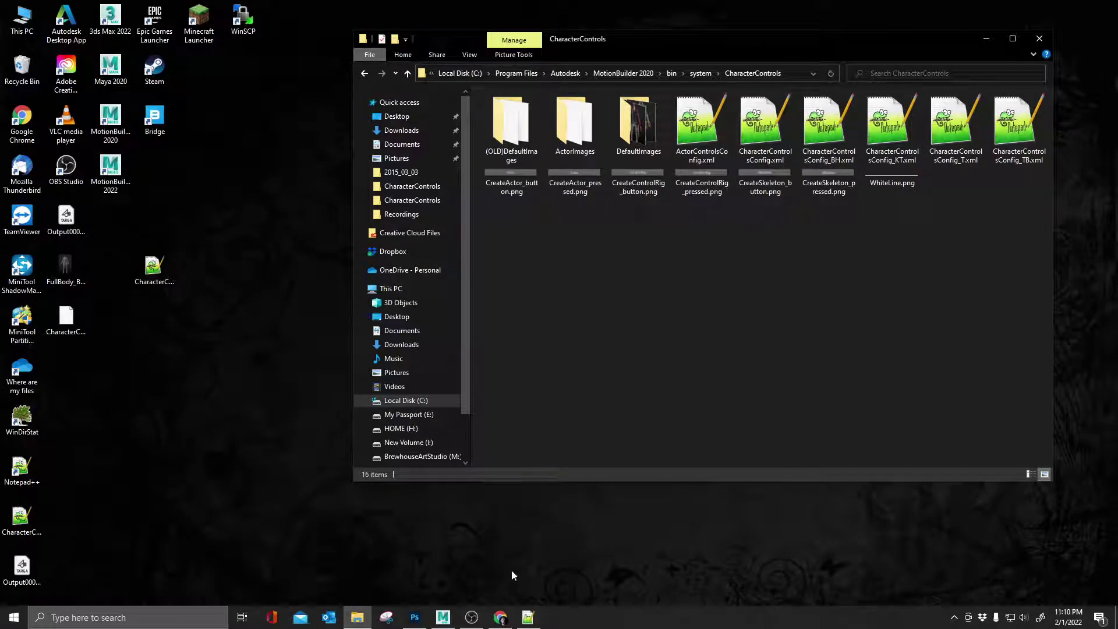
Return to MotionBuilder, close render settings, heighten the Viewer, and switch to Producer Perspective.
mouse_move(443, 617)
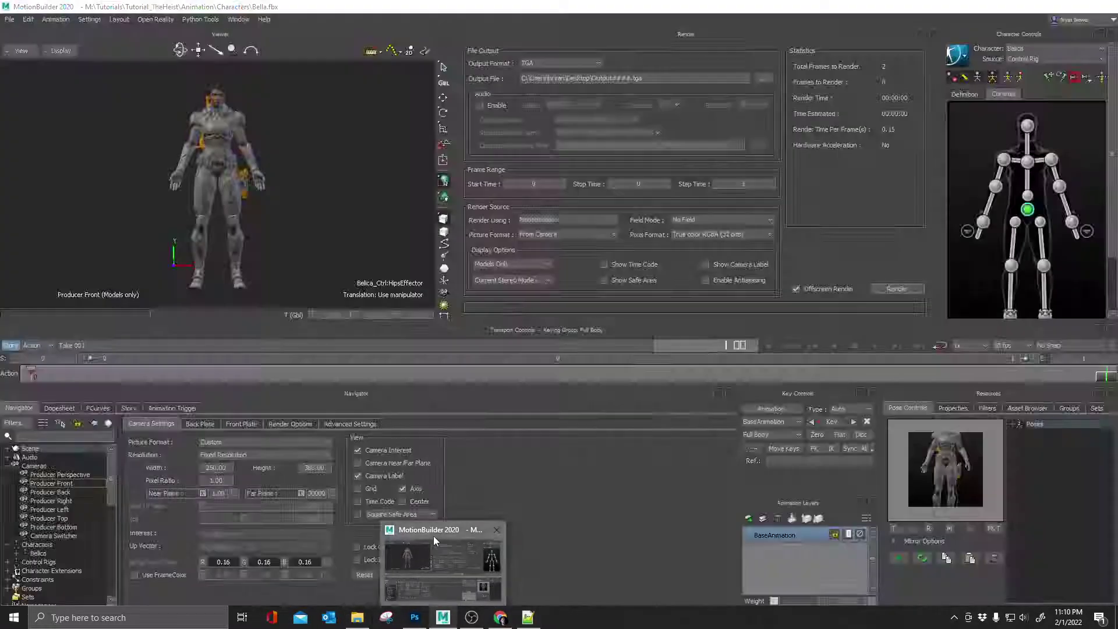
click(434, 535)
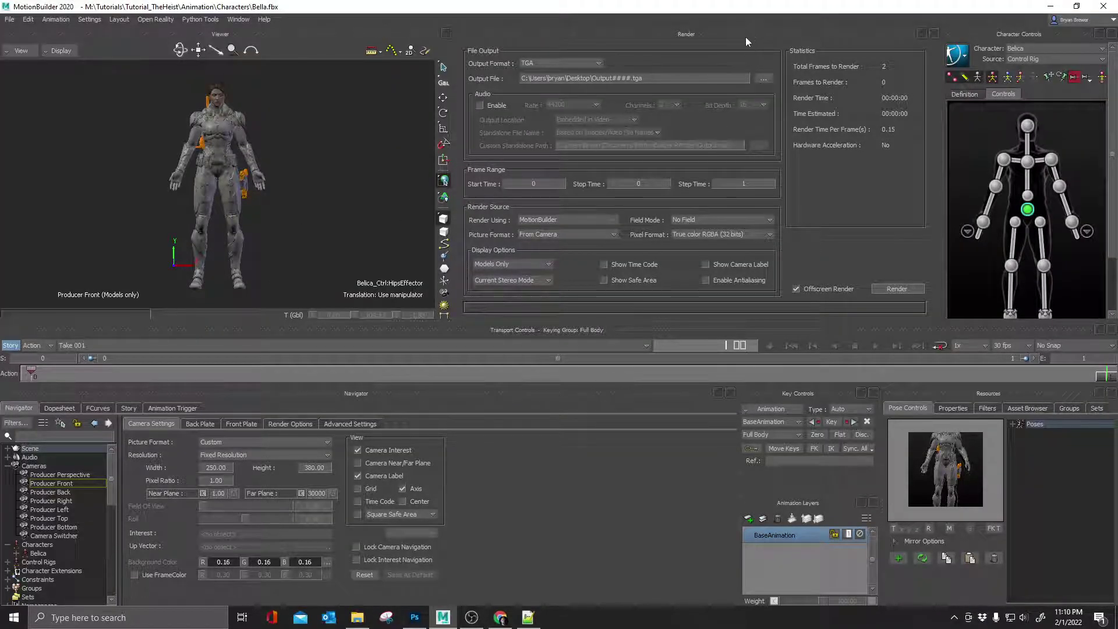
key(Escape)
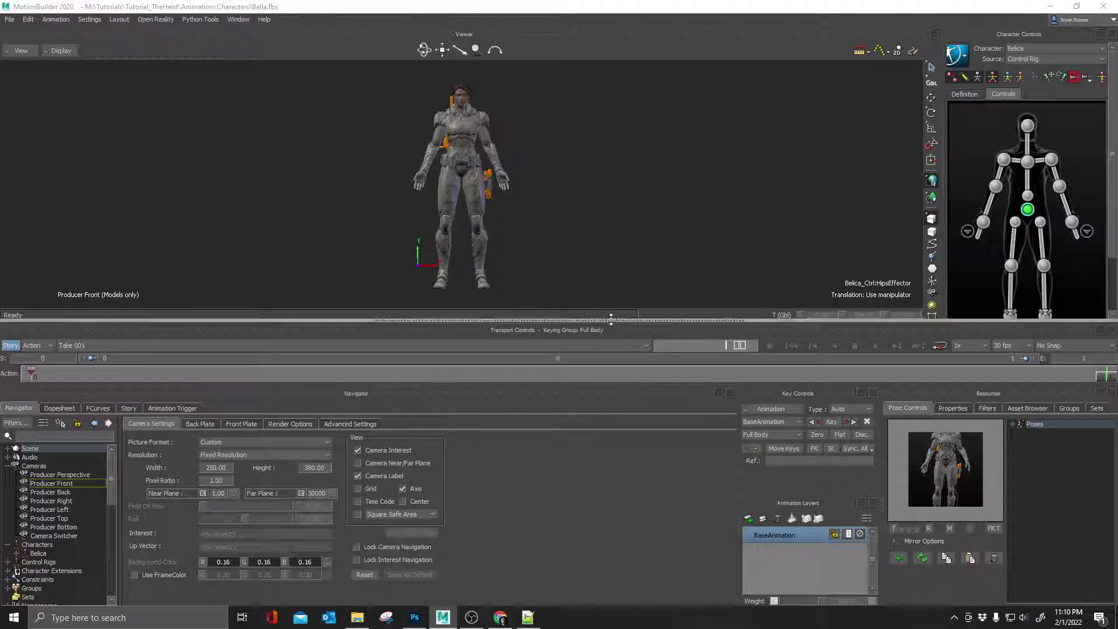
drag(610, 319, 610, 364)
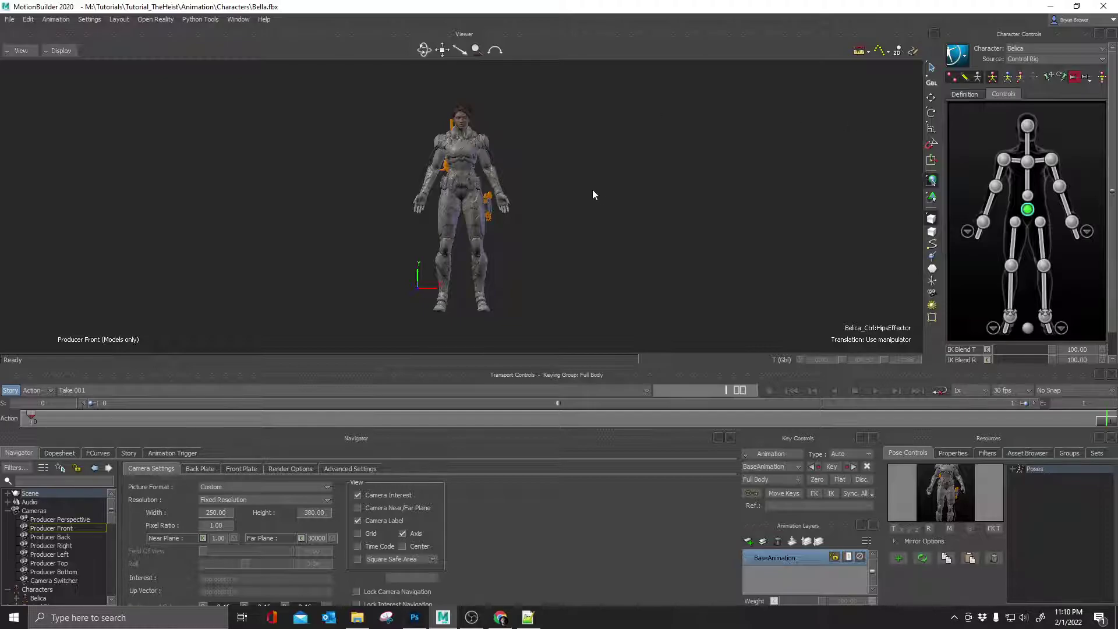
key(ctrl+e)
Tear off the Character Controls Edit > Controls menu and place it over the Viewer.
drag(606, 194, 642, 194)
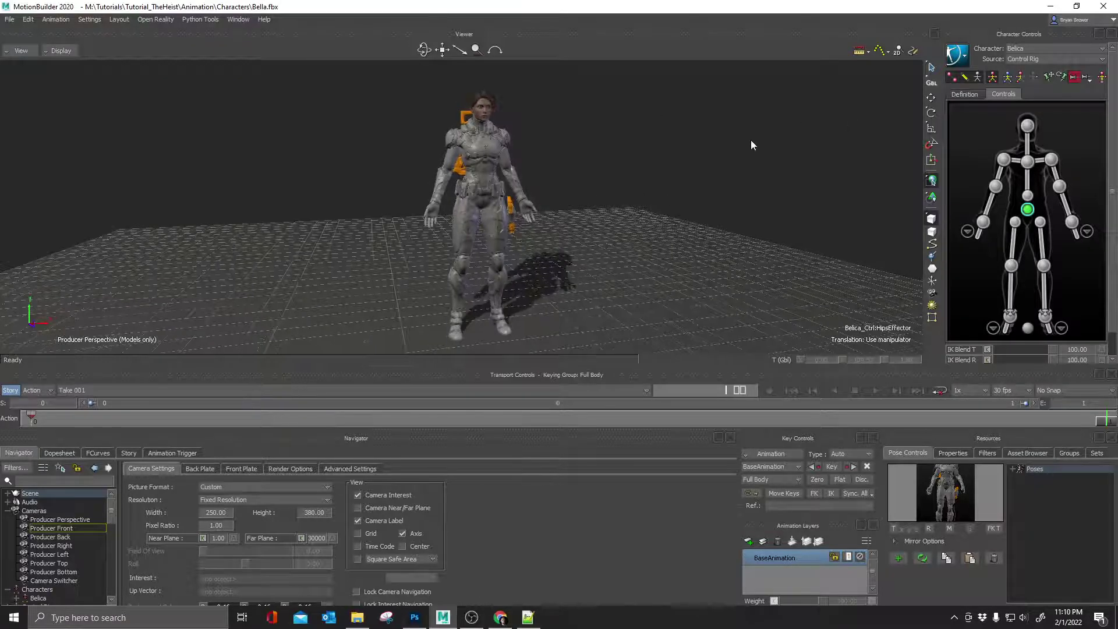
click(960, 57)
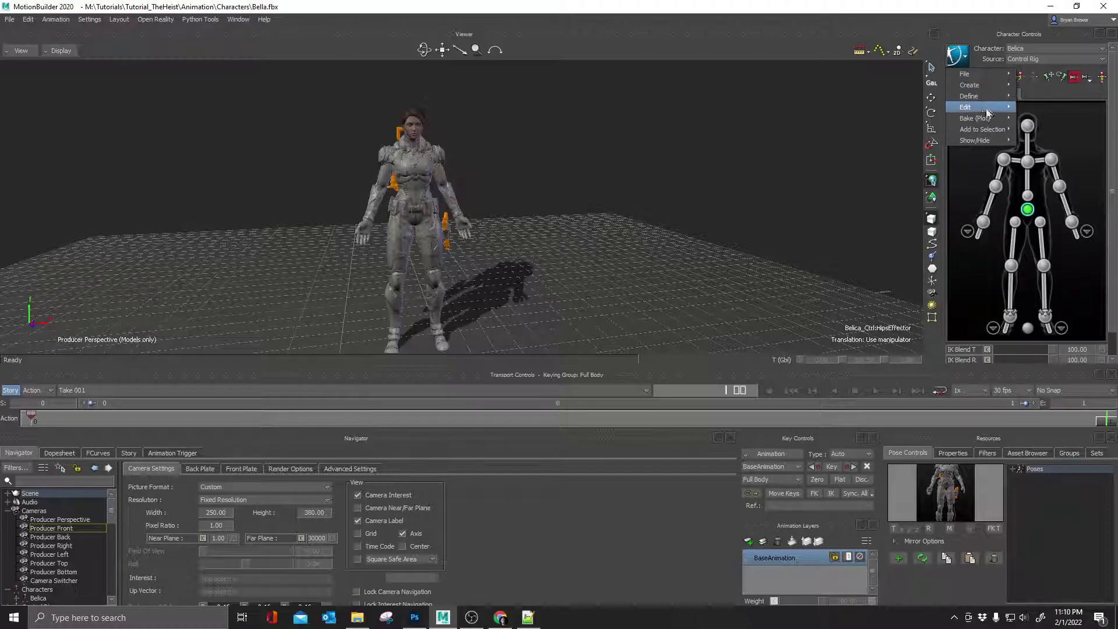
mouse_move(973, 108)
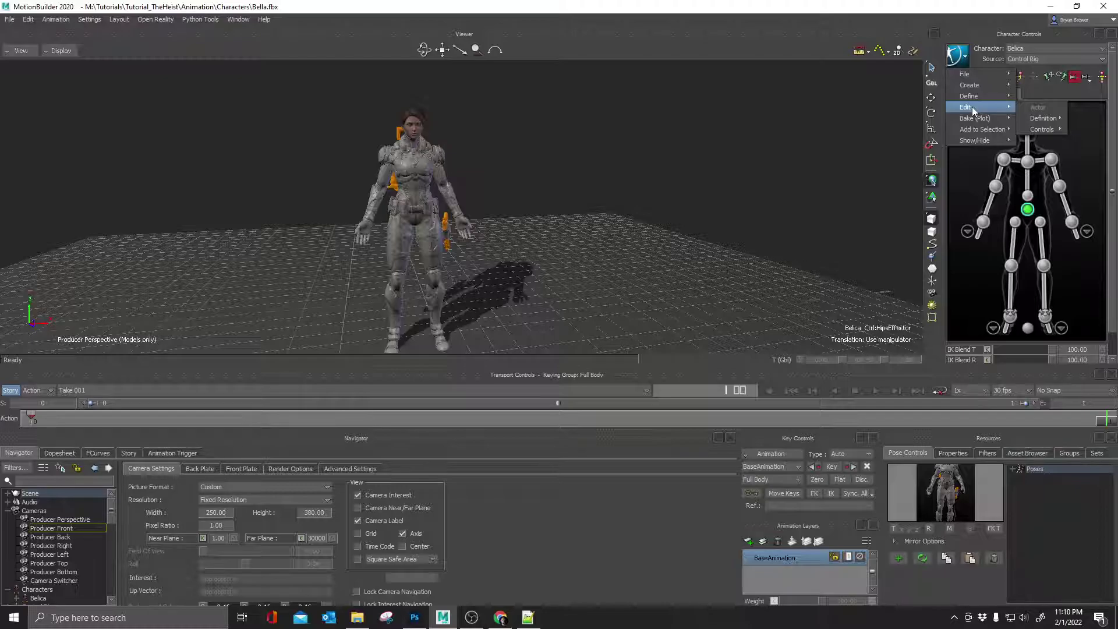
mouse_move(1036, 135)
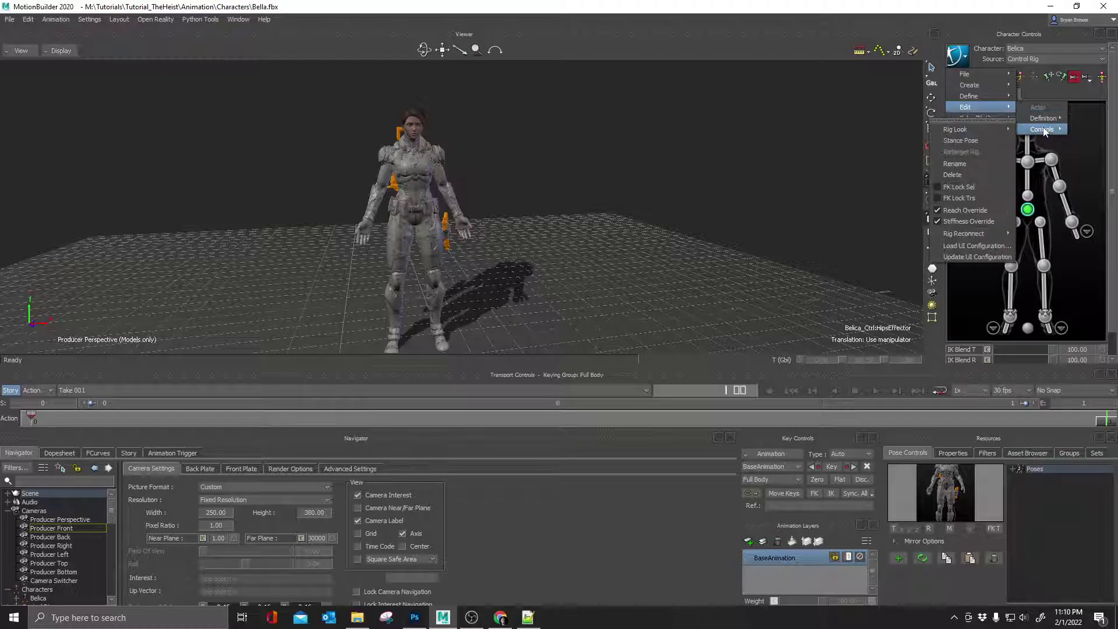
click(978, 120)
drag(887, 119, 806, 110)
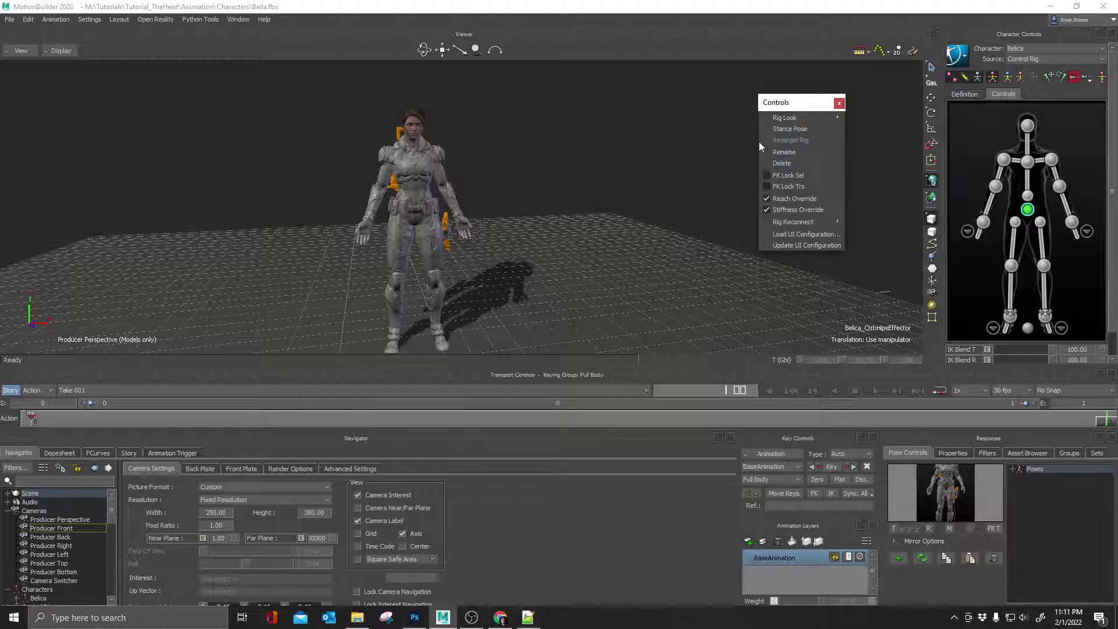
Load CharacterControlsConfig_BH.xml through Load UI Configuration to show Belica's image.
click(789, 235)
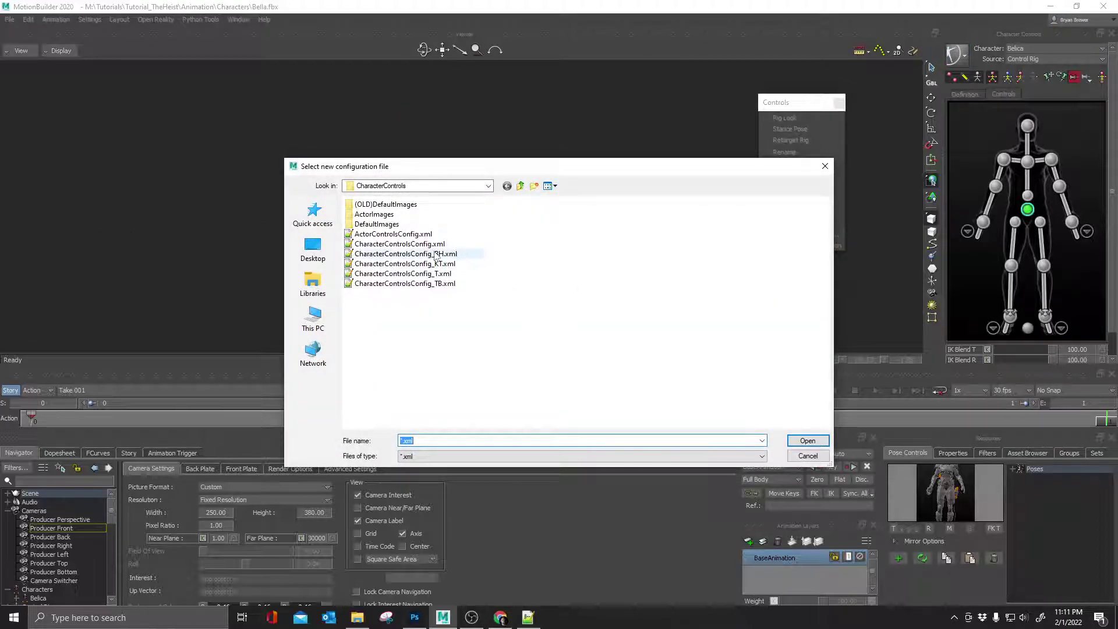
click(466, 258)
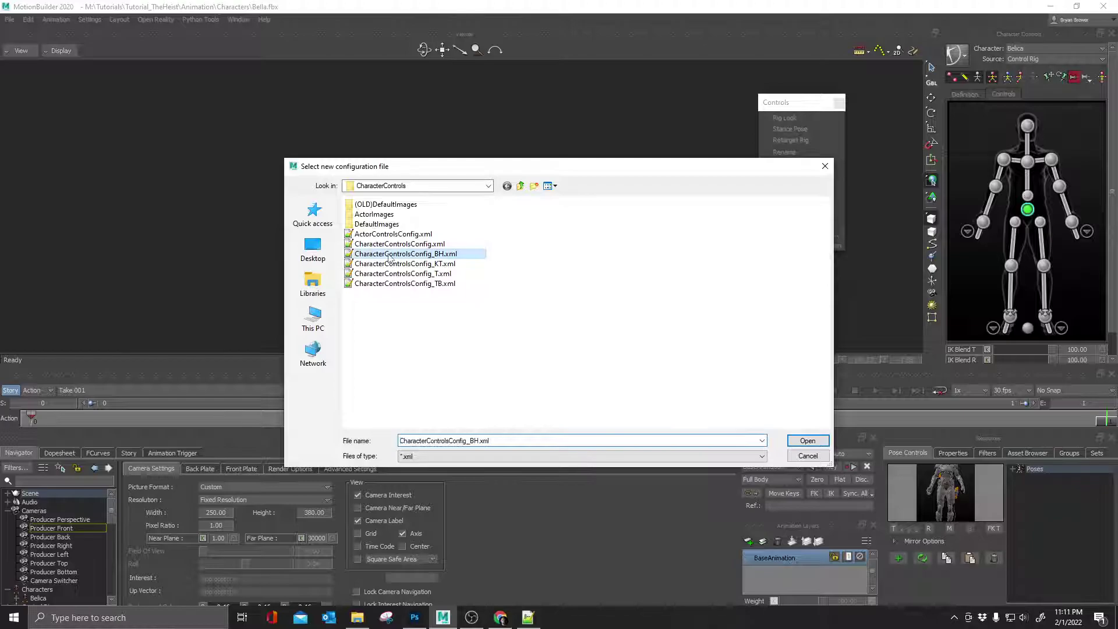
click(814, 445)
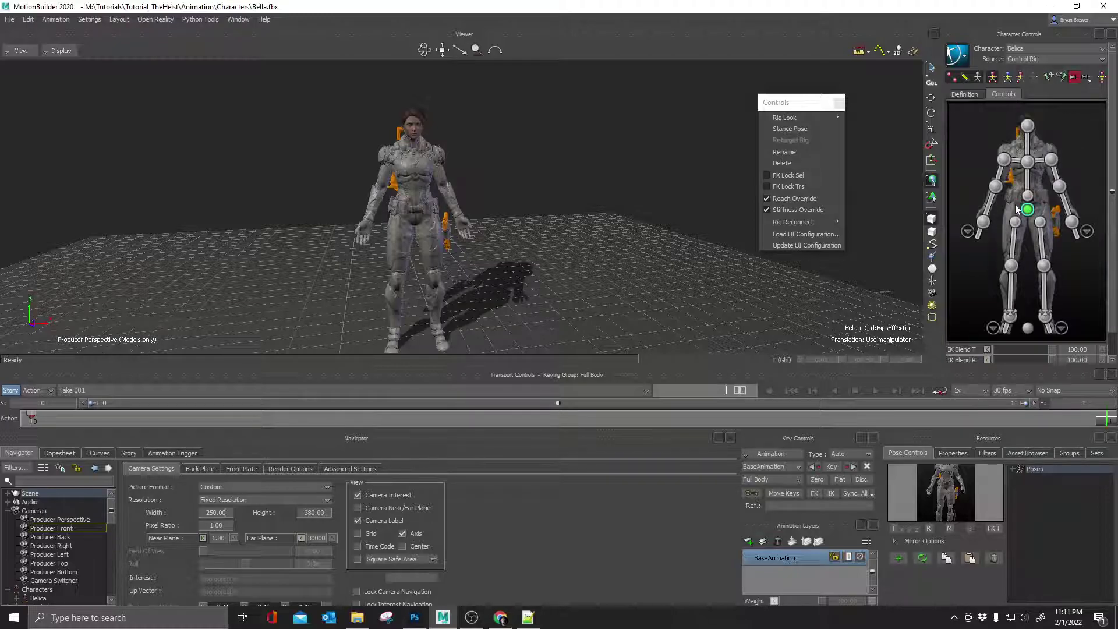
Load CharacterControlsConfig_TB.xml instead and orbit the Viewer to reframe the character.
click(797, 240)
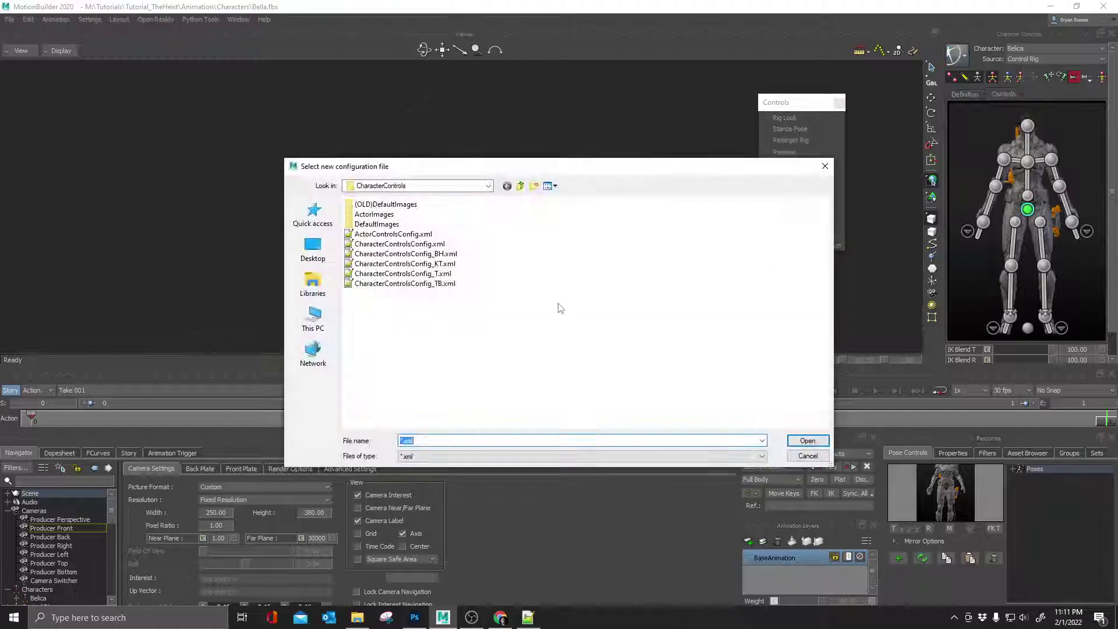
click(432, 284)
click(809, 441)
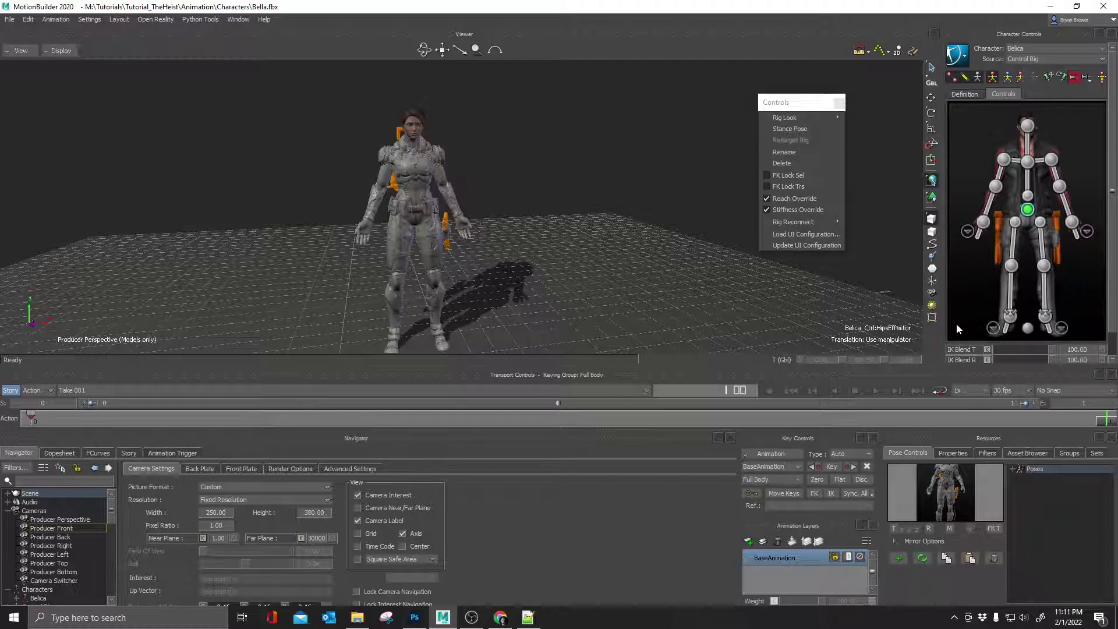
shift+drag(584, 236, 612, 215)
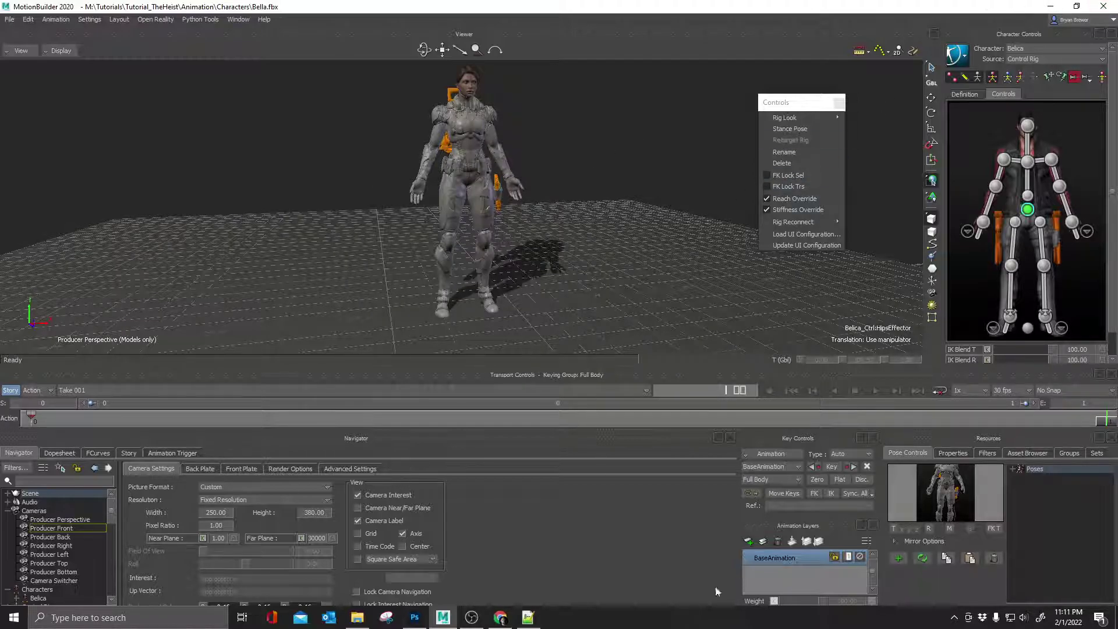
Minimize MotionBuilder and open CharacterControlsConfig_Belica.xml from the desktop in Notepad++.
click(1050, 7)
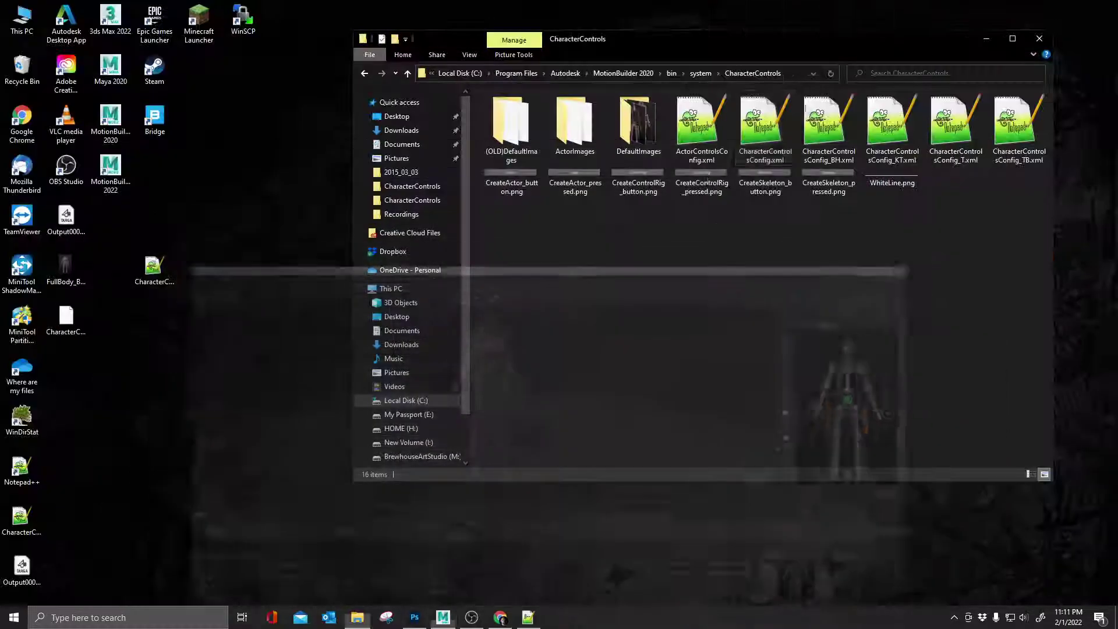
click(155, 290)
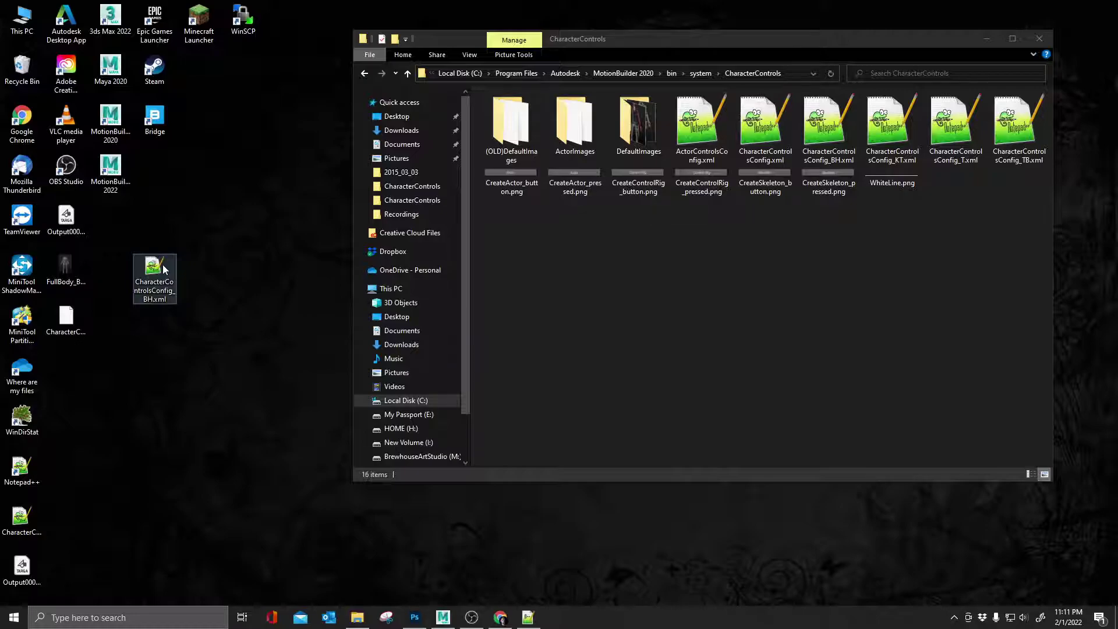
click(22, 518)
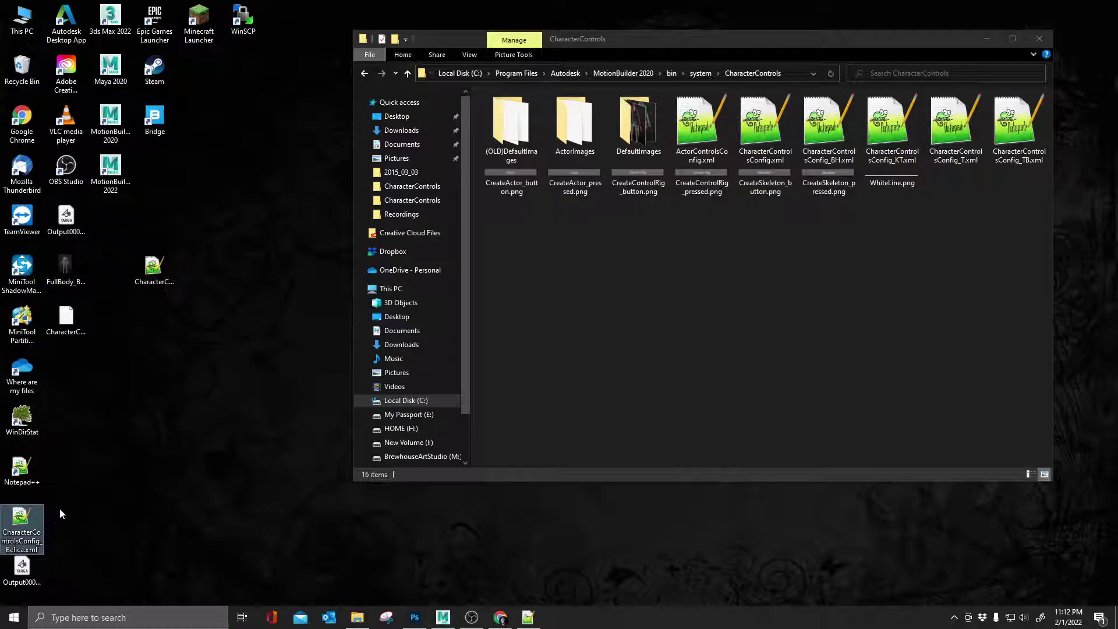
double_click(19, 518)
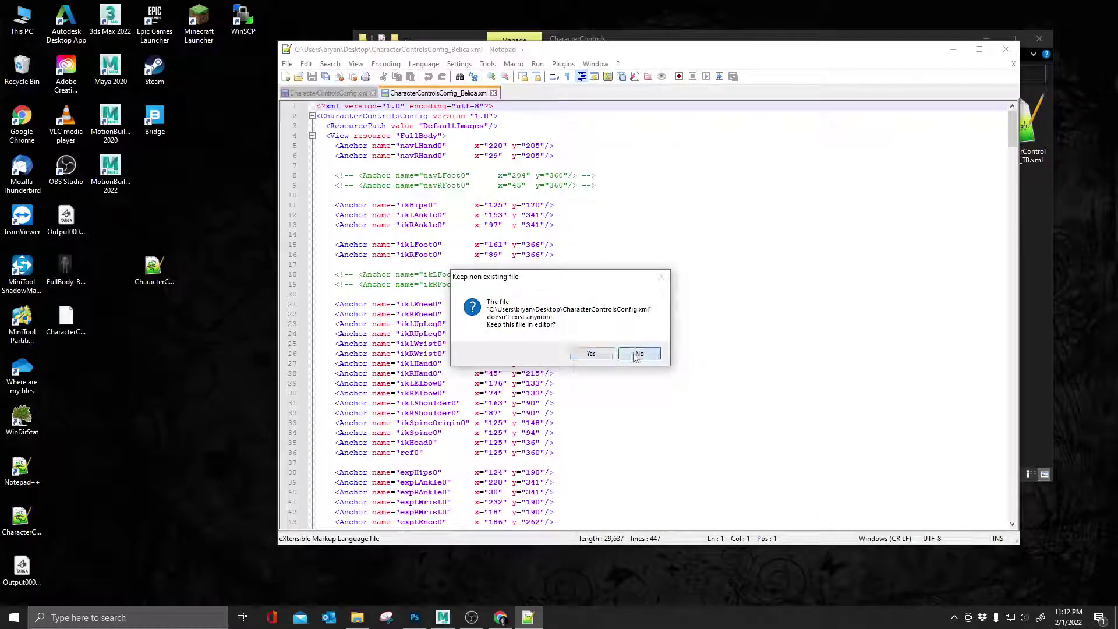
Drop the missing CharacterControlsConfig.xml, then reopen the Belica XML from the desktop in Notepad++.
click(639, 353)
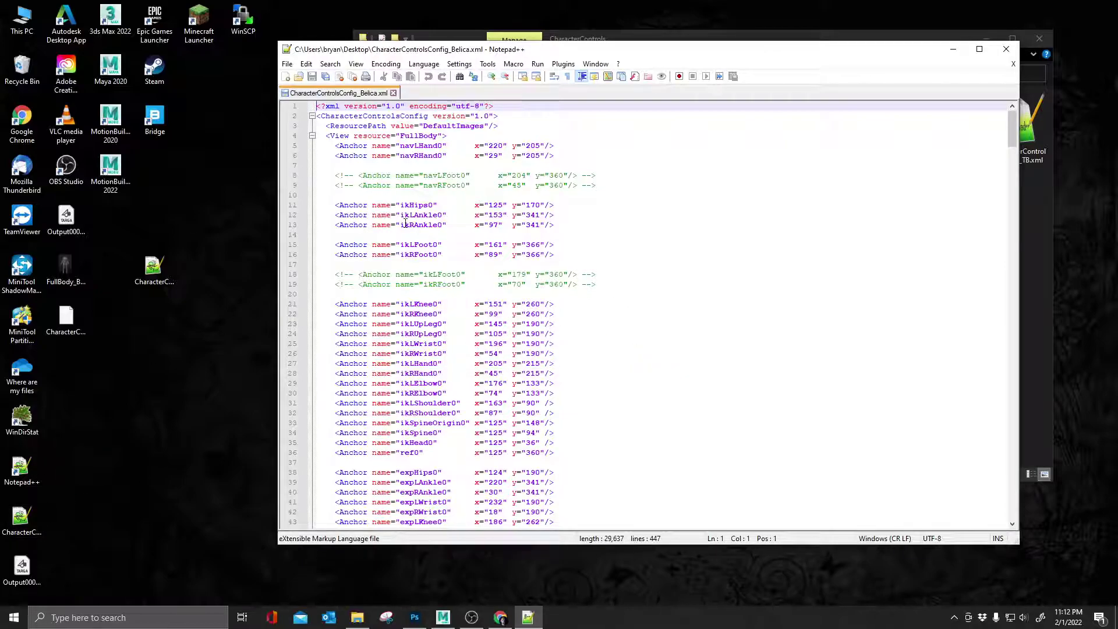
scroll(491, 274, down, 19)
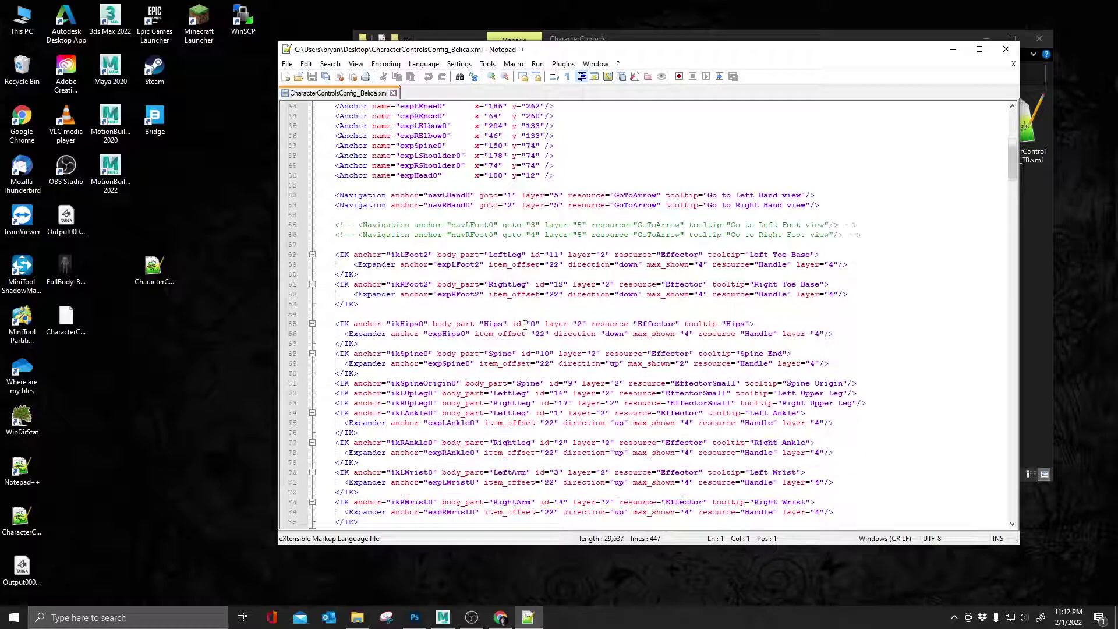
scroll(524, 326, up, 19)
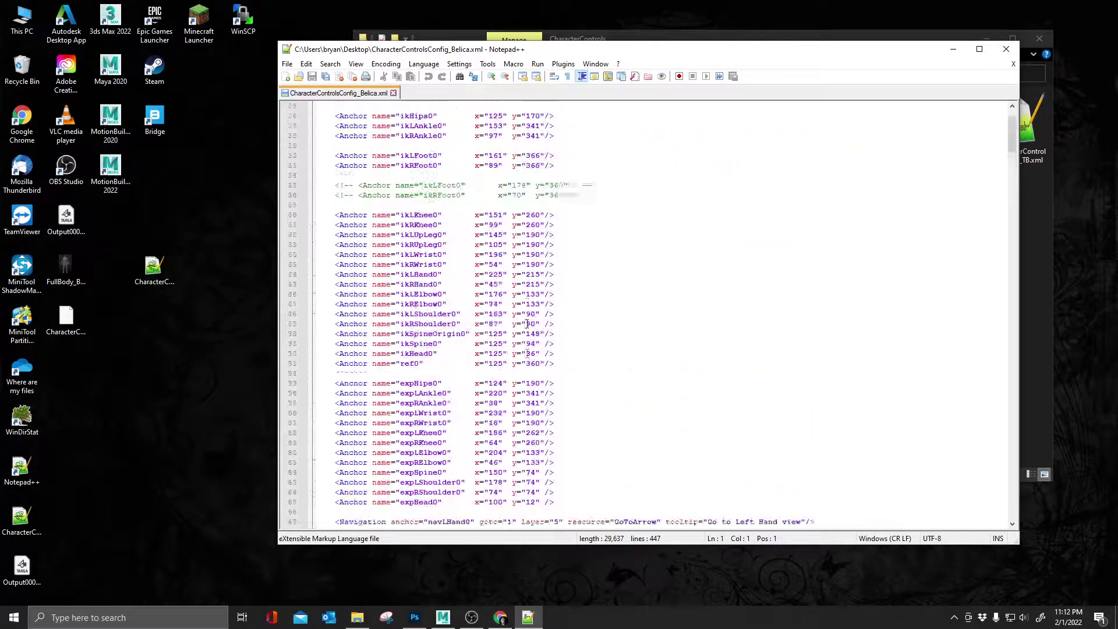
click(1006, 49)
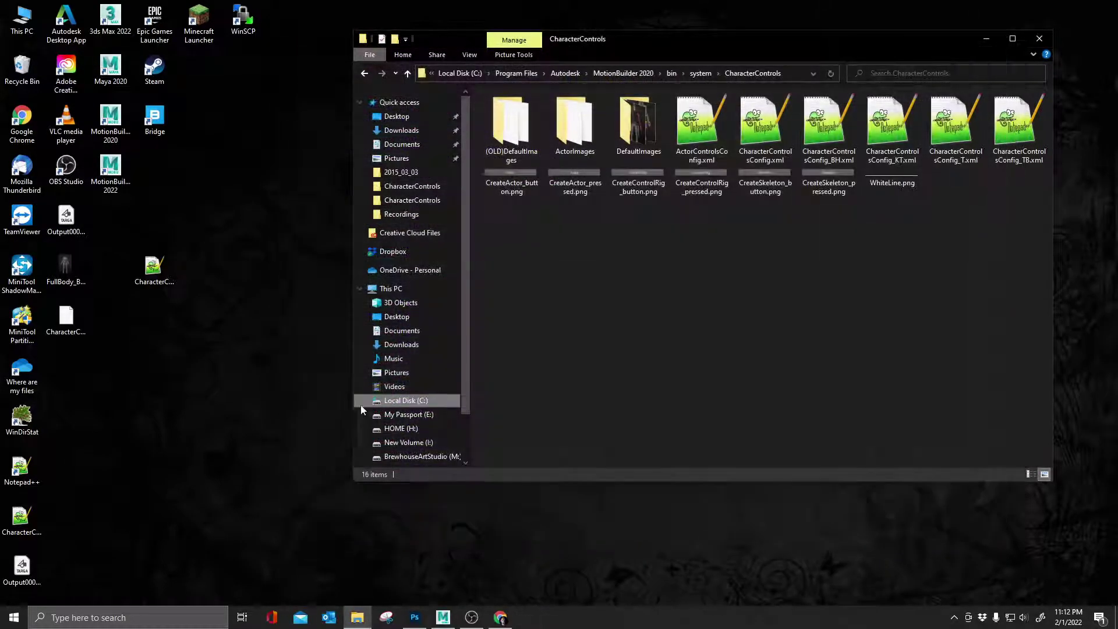
click(22, 524)
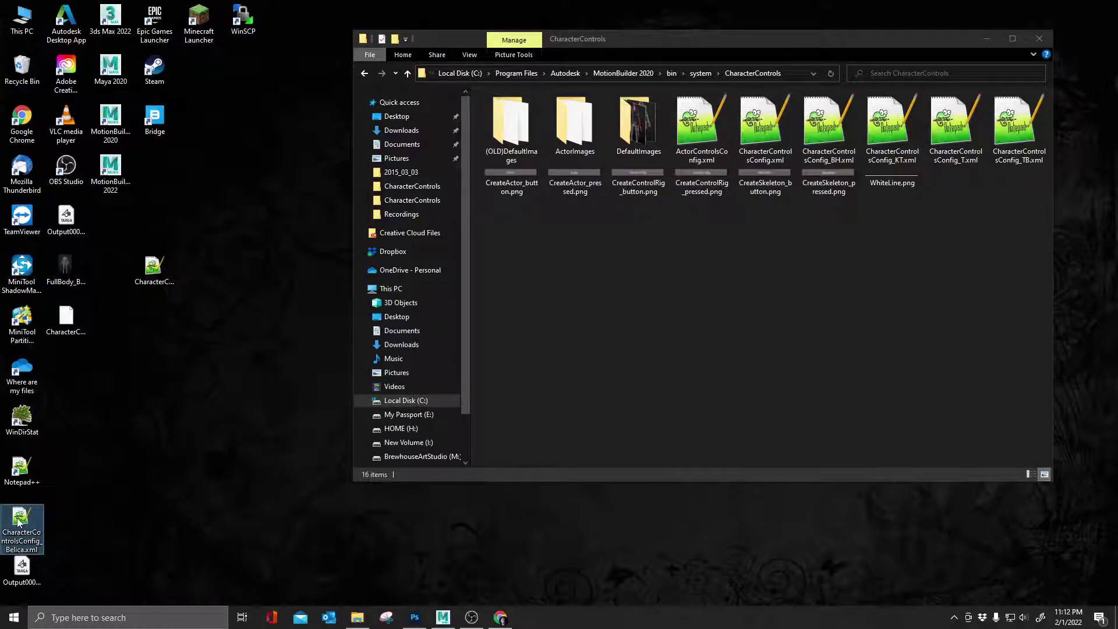
double_click(18, 522)
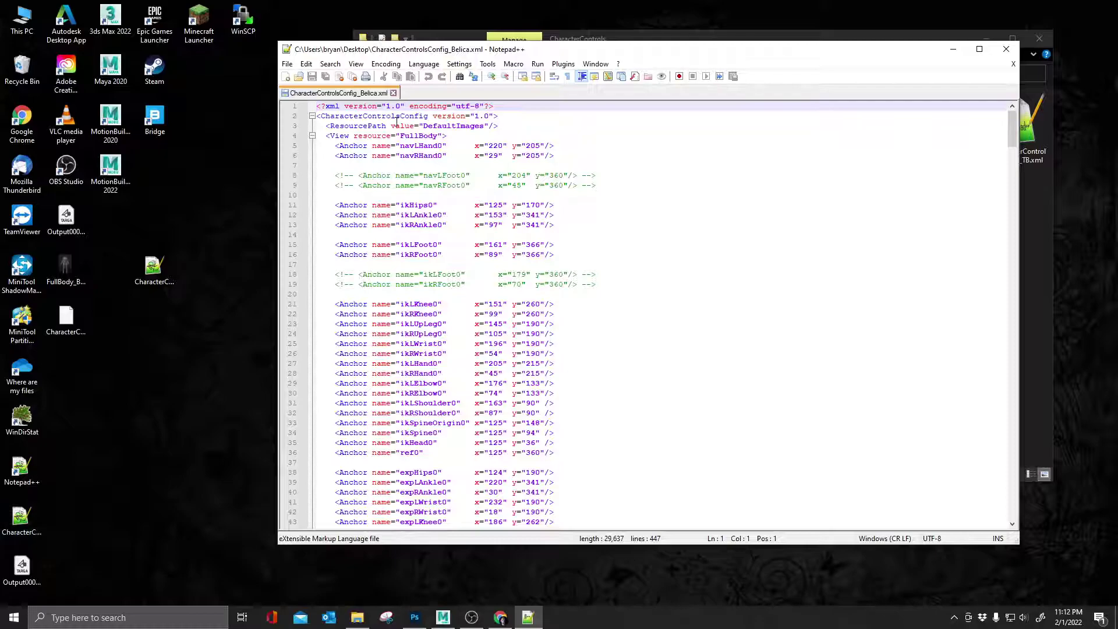
Change line 4's view resource from FullBody to FullBody_BH and save the Belica config.
click(435, 137)
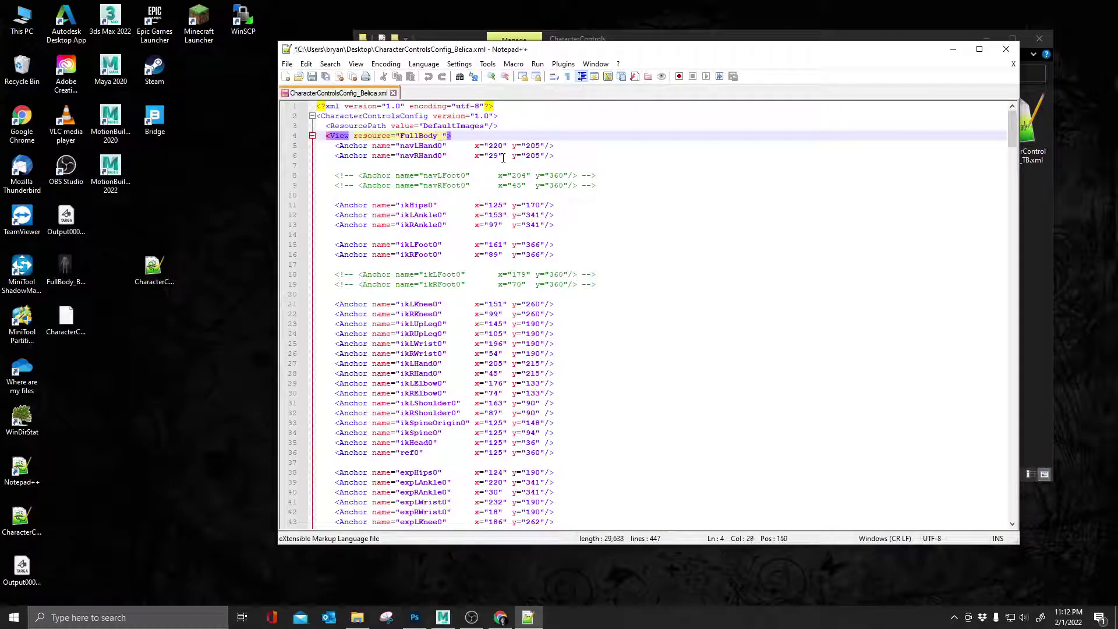
text(BH)
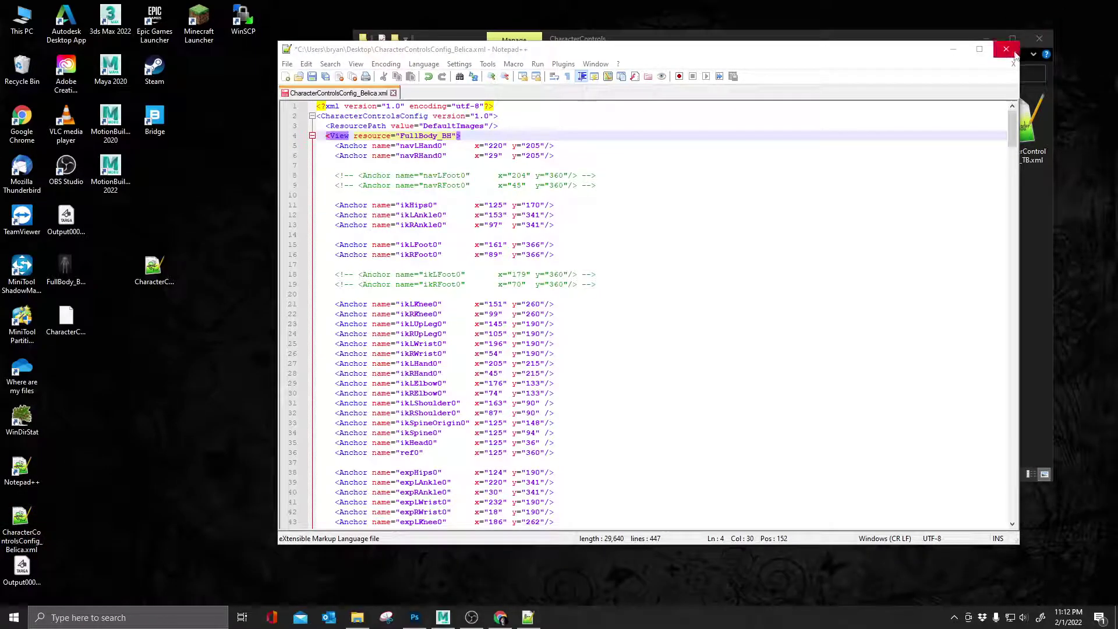
right_click(355, 95)
click(379, 163)
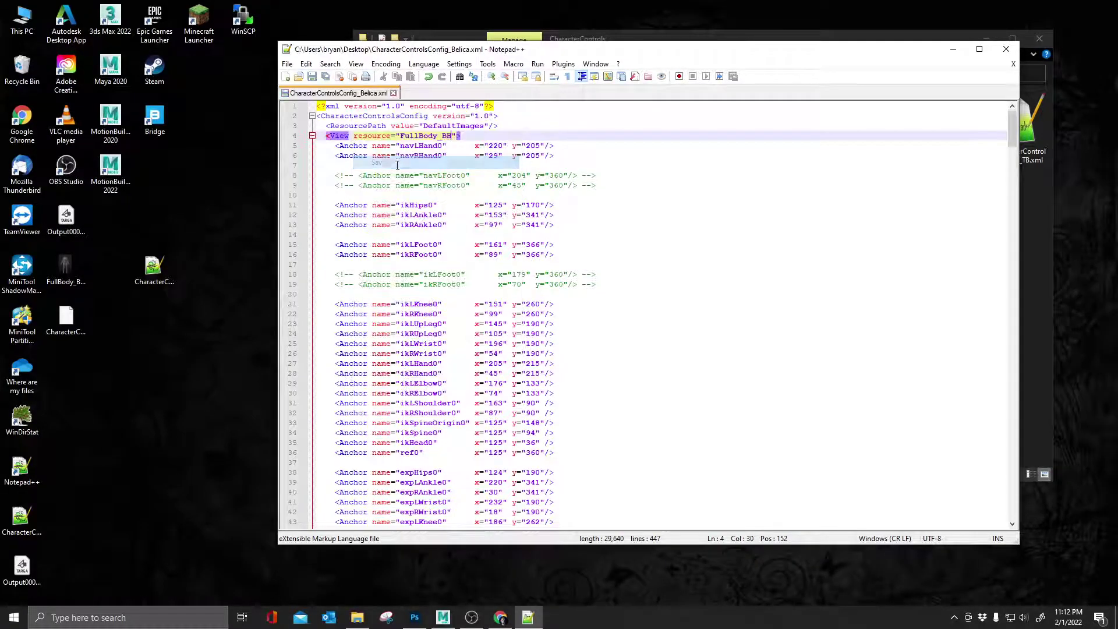
Close Notepad++, copy the Belica XML into the CharacterControls folder with admin permission, and return to MotionBuilder.
click(1005, 48)
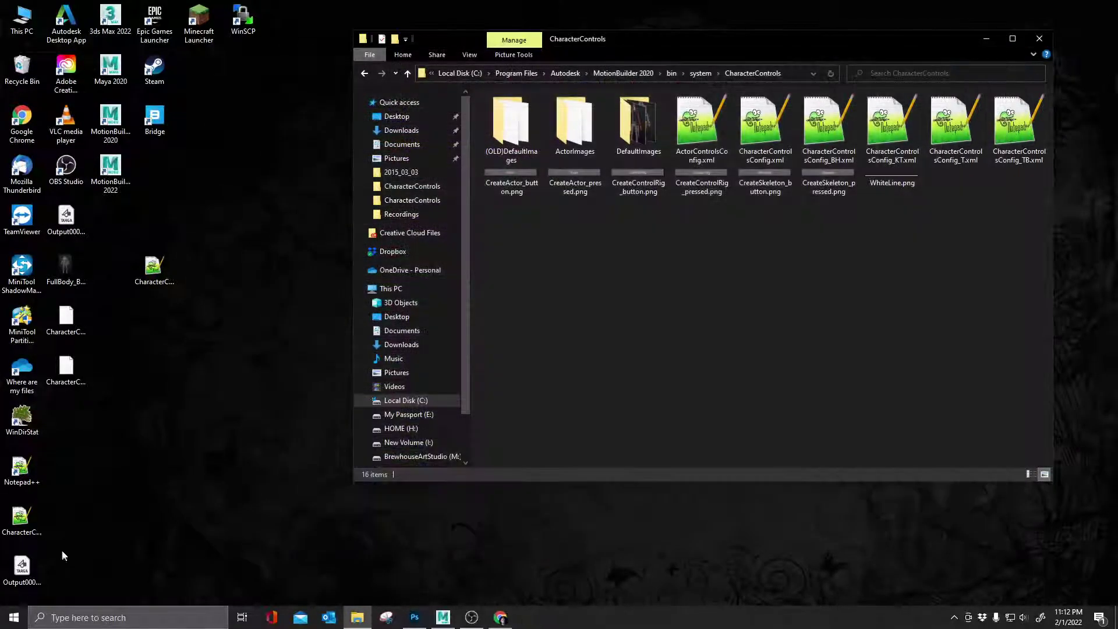
click(19, 523)
drag(686, 447, 794, 390)
click(528, 231)
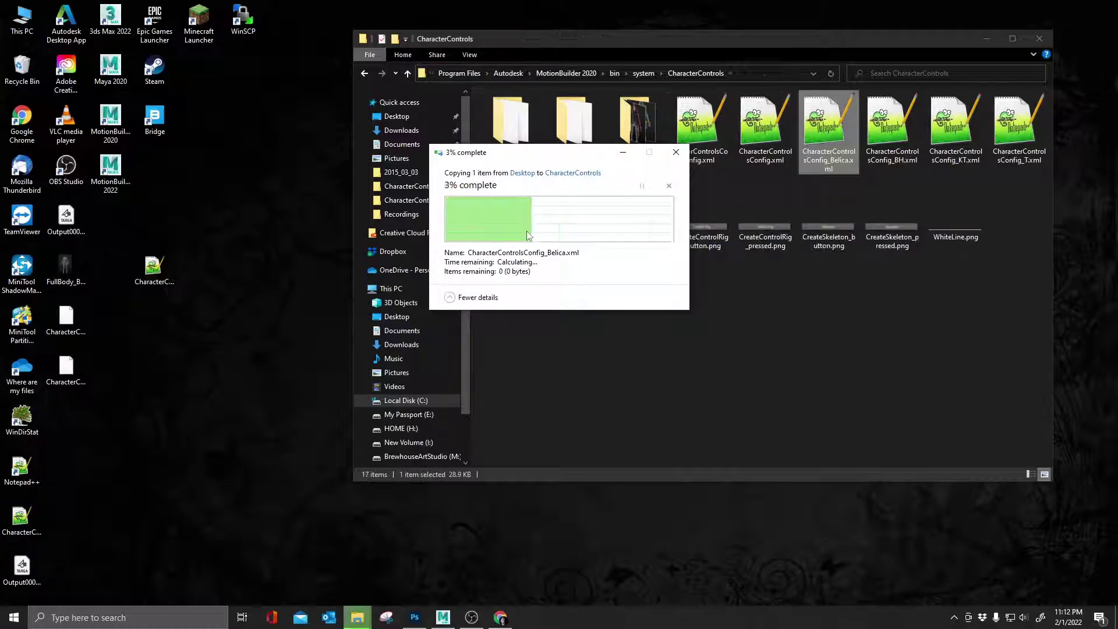
click(443, 618)
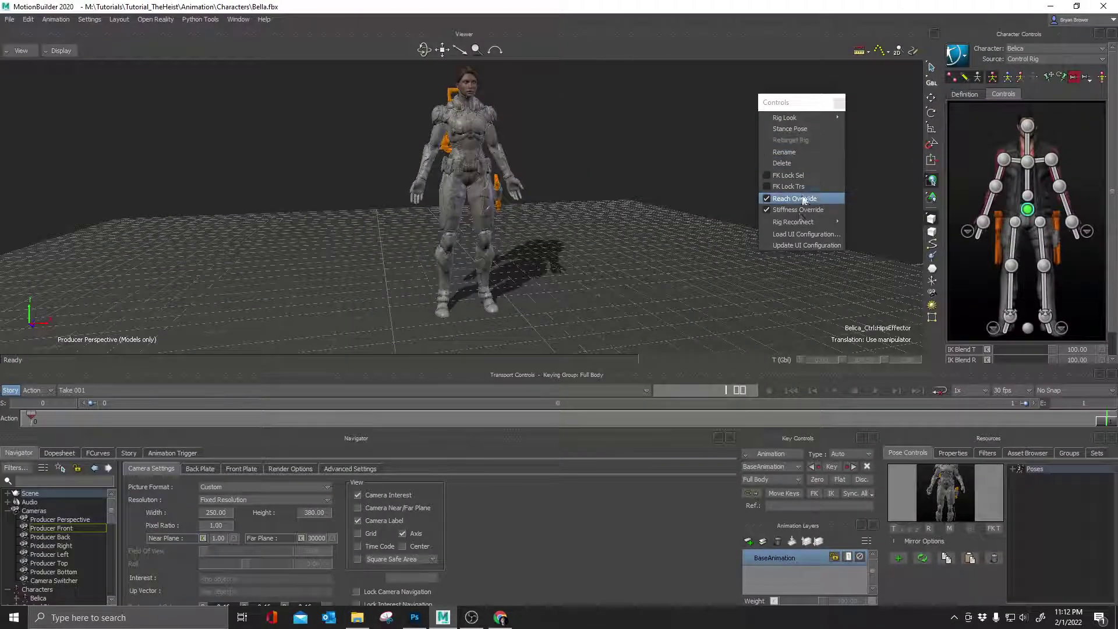
Load CharacterControlsConfig_Belica.xml as the UI configuration and select the right foot effector.
click(792, 232)
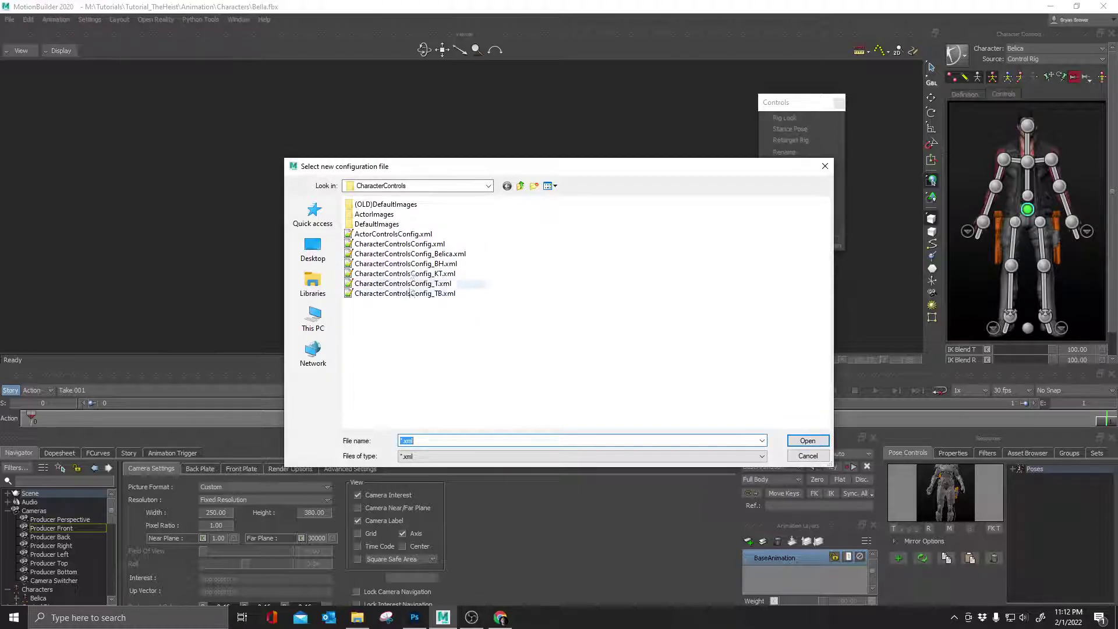
click(412, 254)
click(804, 444)
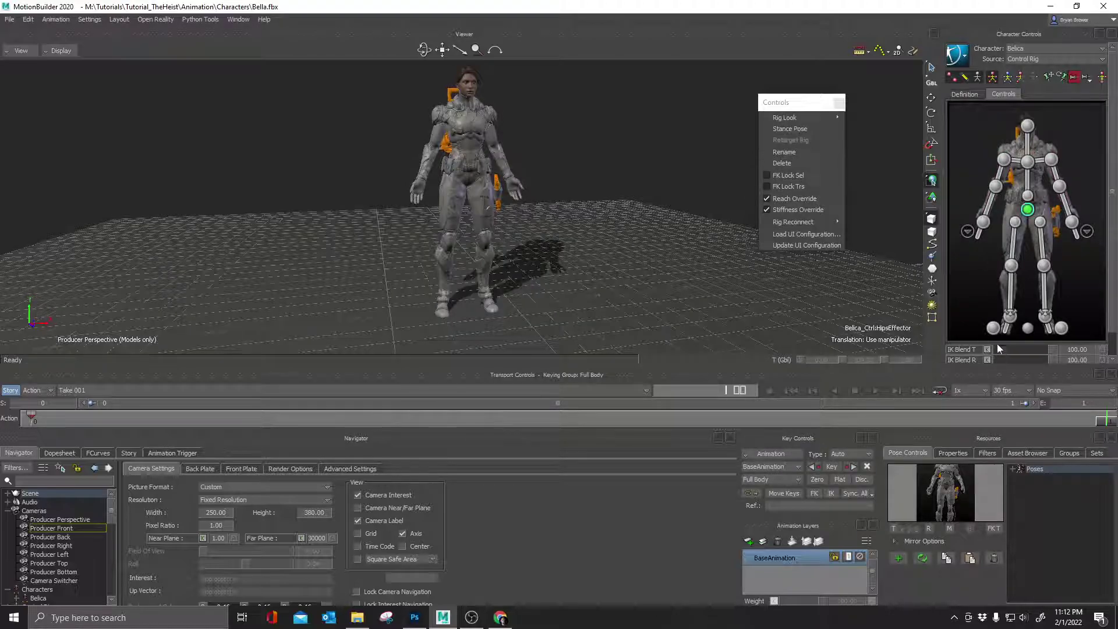
click(993, 327)
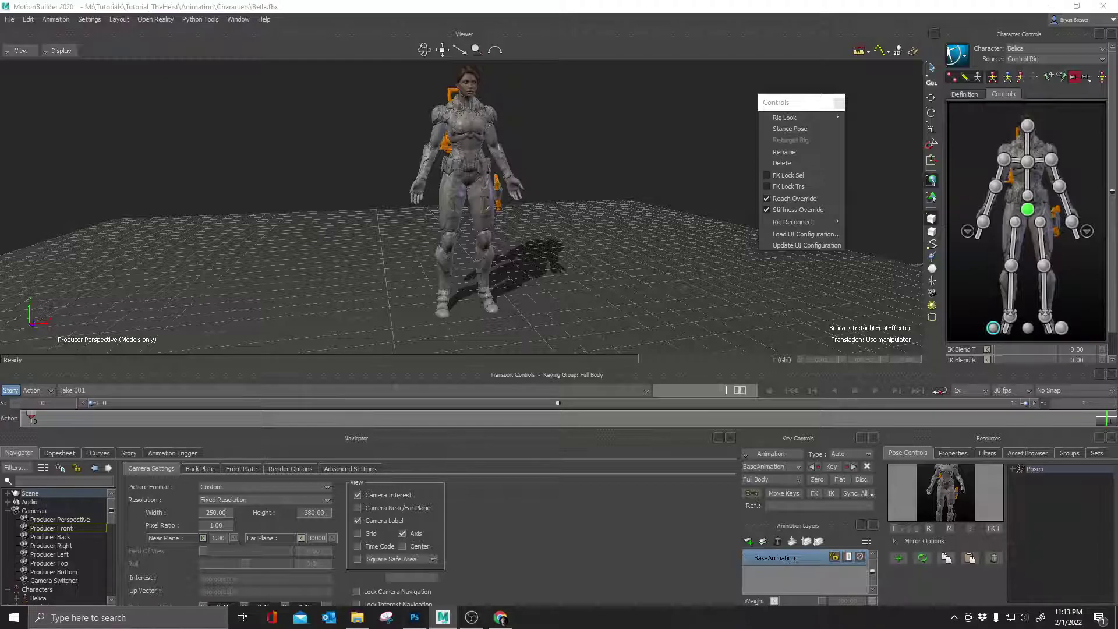
click(966, 233)
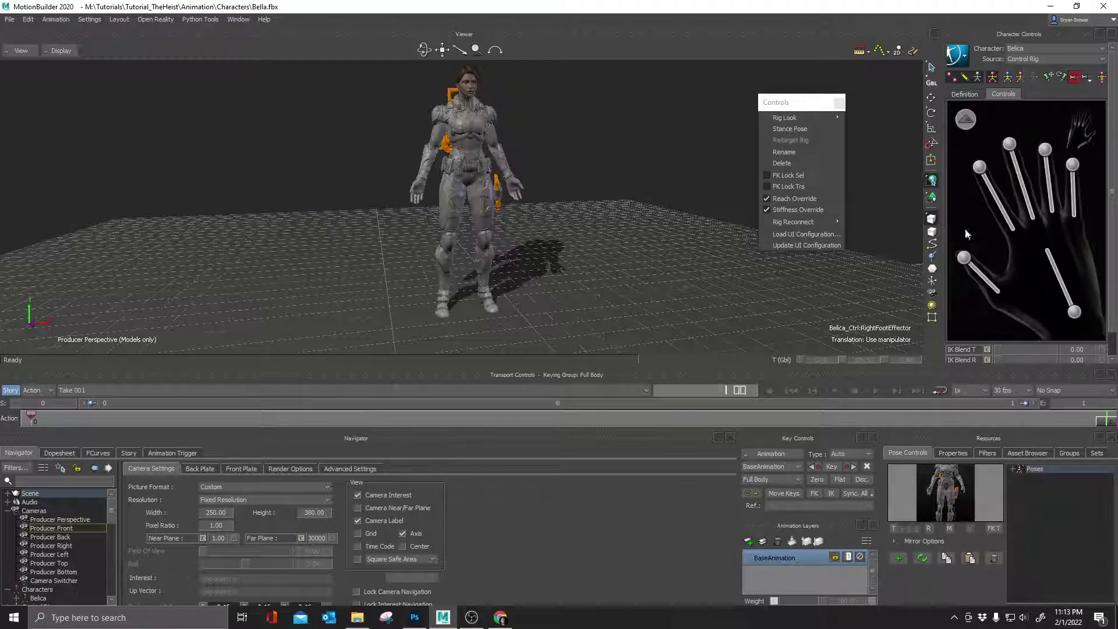
click(967, 119)
click(993, 328)
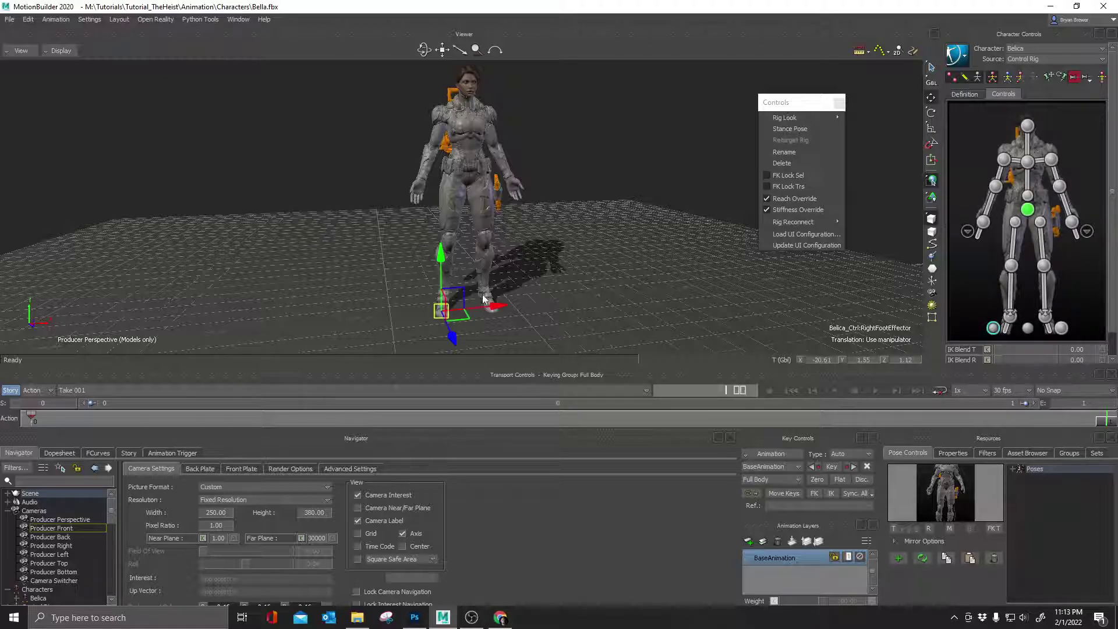
ctrl+shift+drag(466, 279, 606, 273)
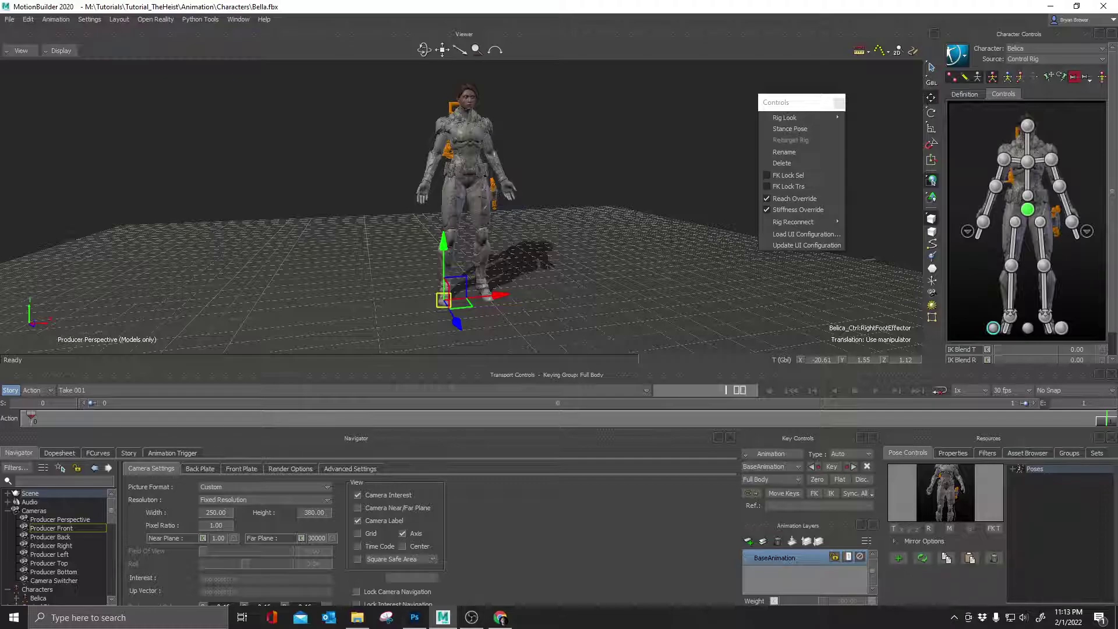
Scroll through the KT MoBu Character Controls Config page in Chrome, then move the browser off screen.
click(500, 617)
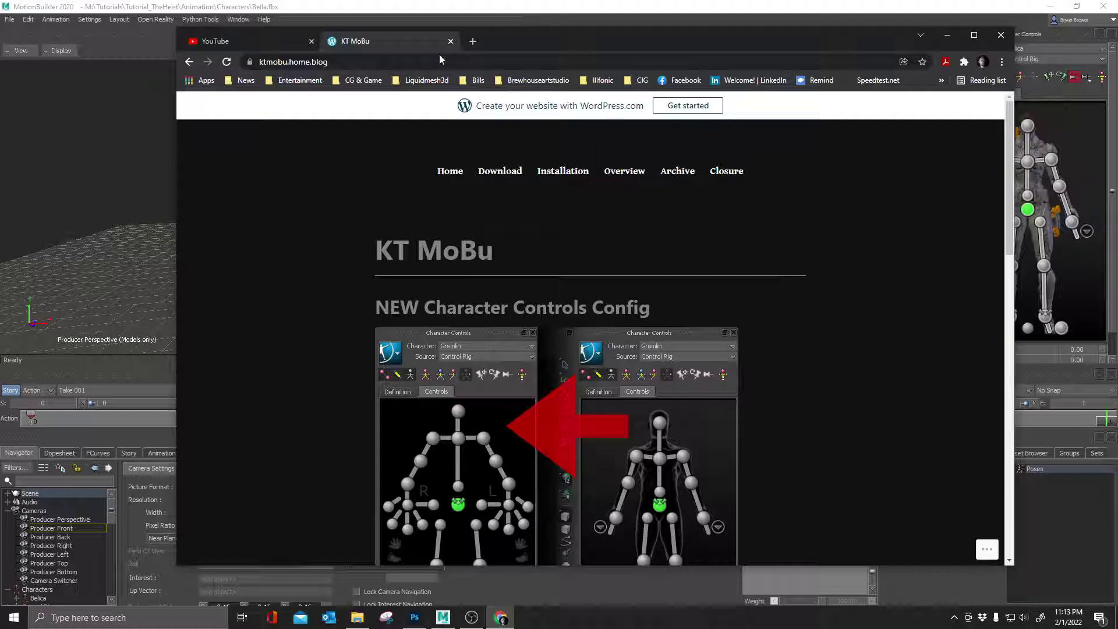
mouse_move(586, 38)
mouse_down()
mouse_move(665, 5)
mouse_move(586, 31)
mouse_up()
scroll(716, 338, down, 5)
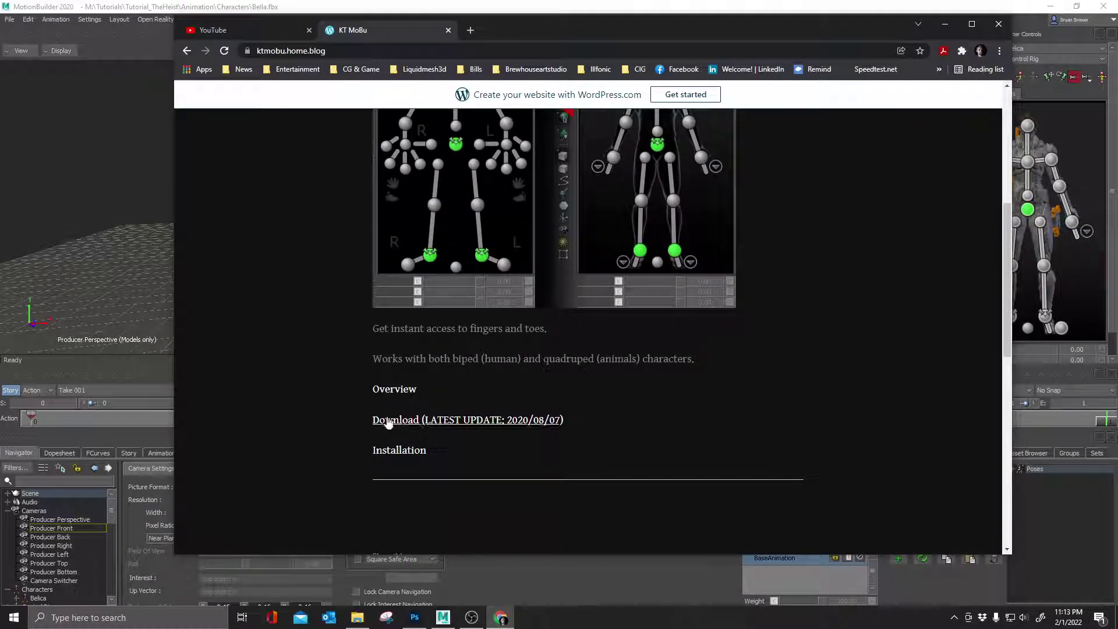
scroll(585, 397, up, 5)
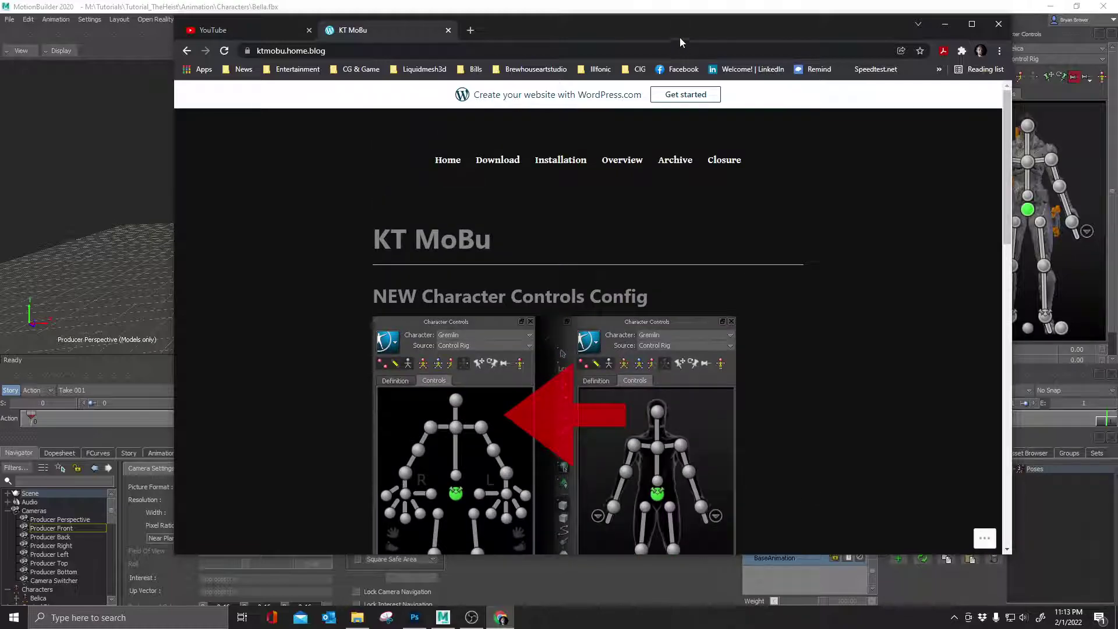
drag(679, 37, 1117, 37)
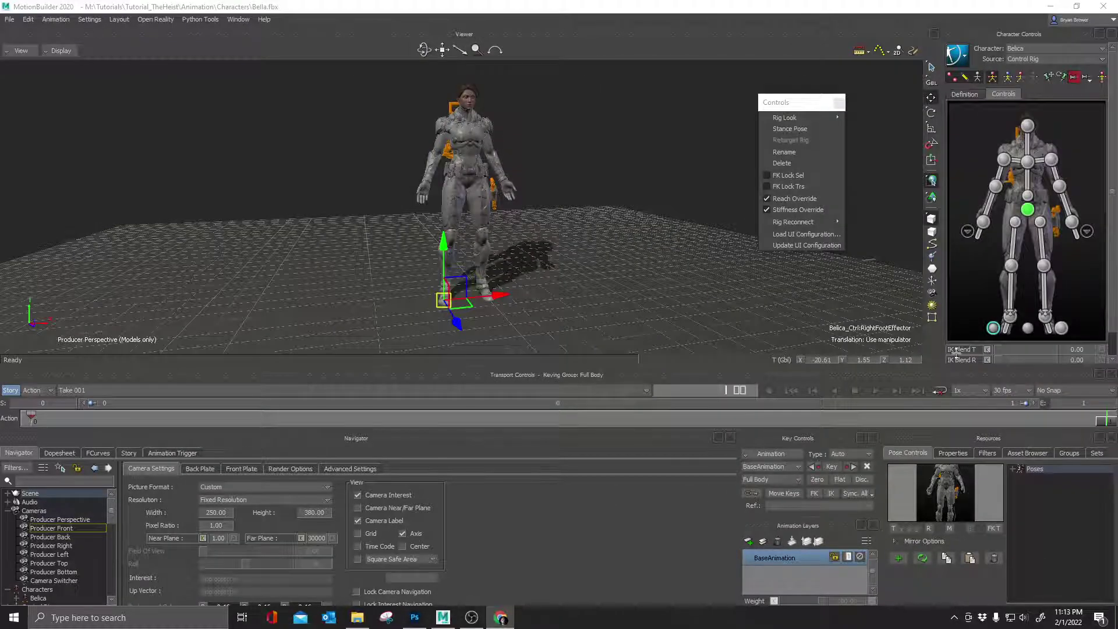
Load CharacterControlsConfig_KT.xml through Controls > Load UI Configuration.
click(802, 234)
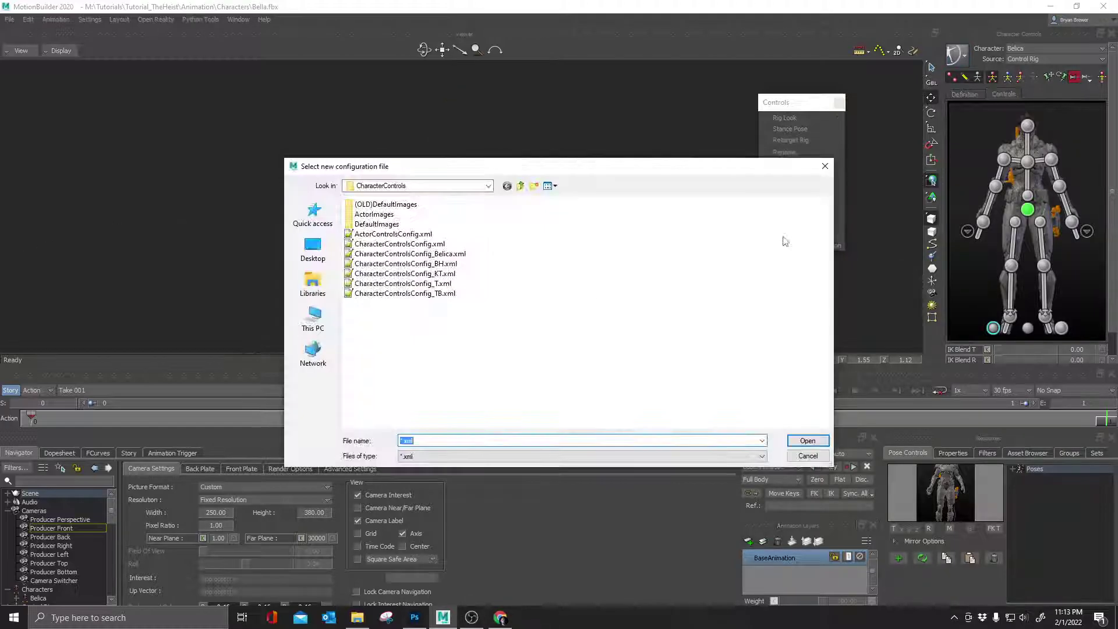
click(419, 273)
click(803, 443)
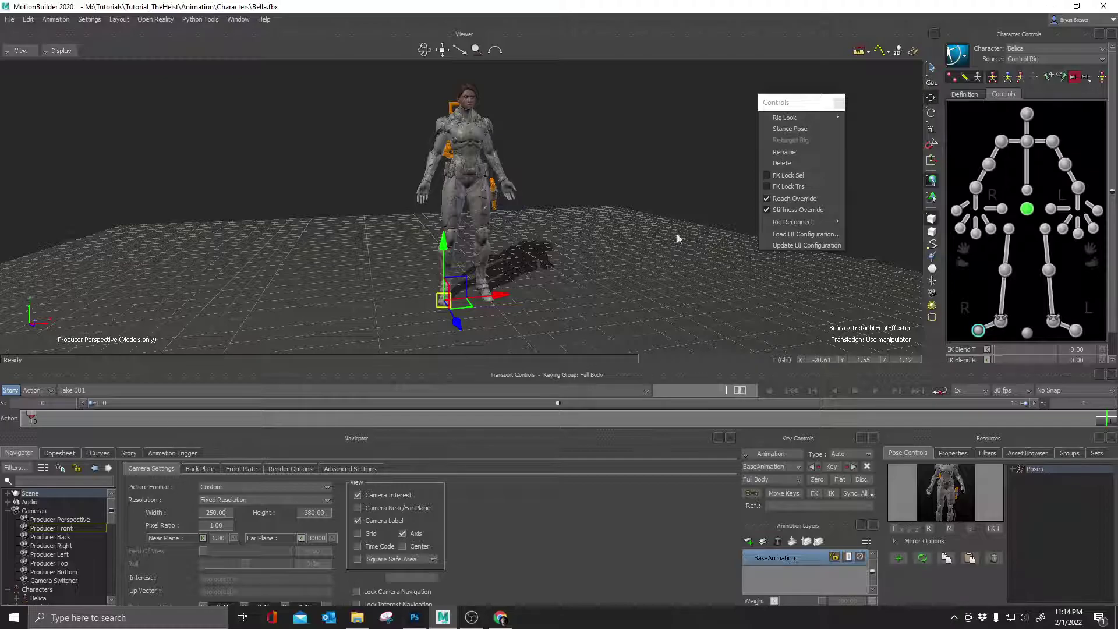
ctrl+shift+drag(676, 233, 757, 249)
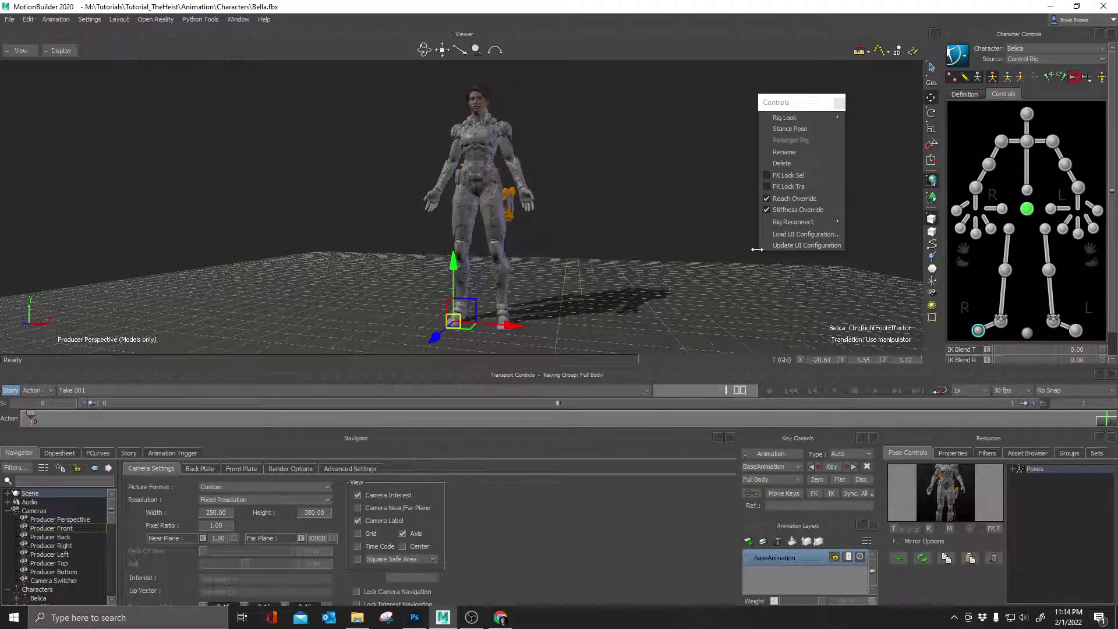